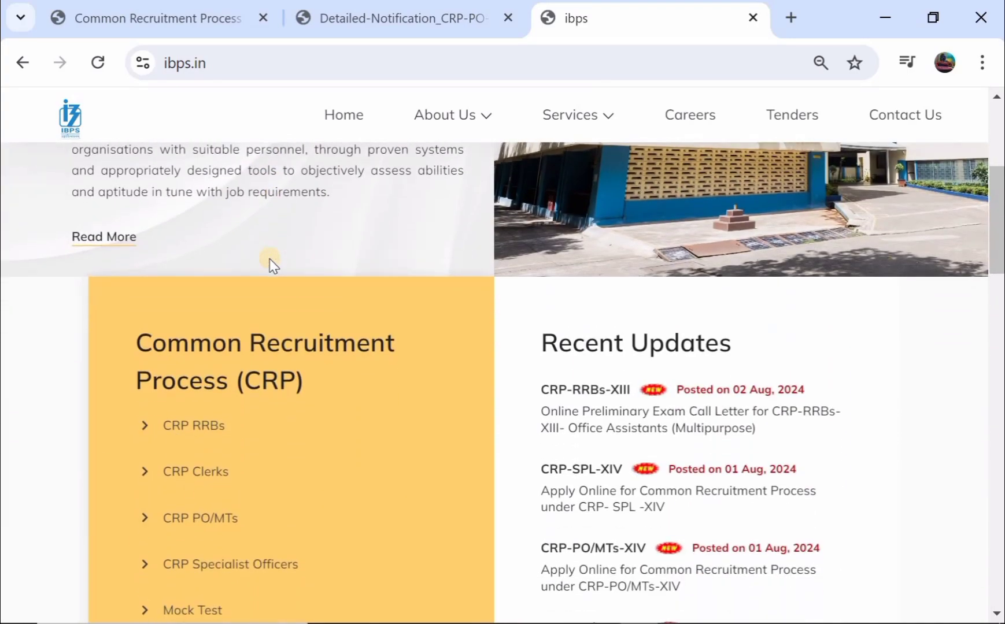
scroll(270, 259, "down", 1)
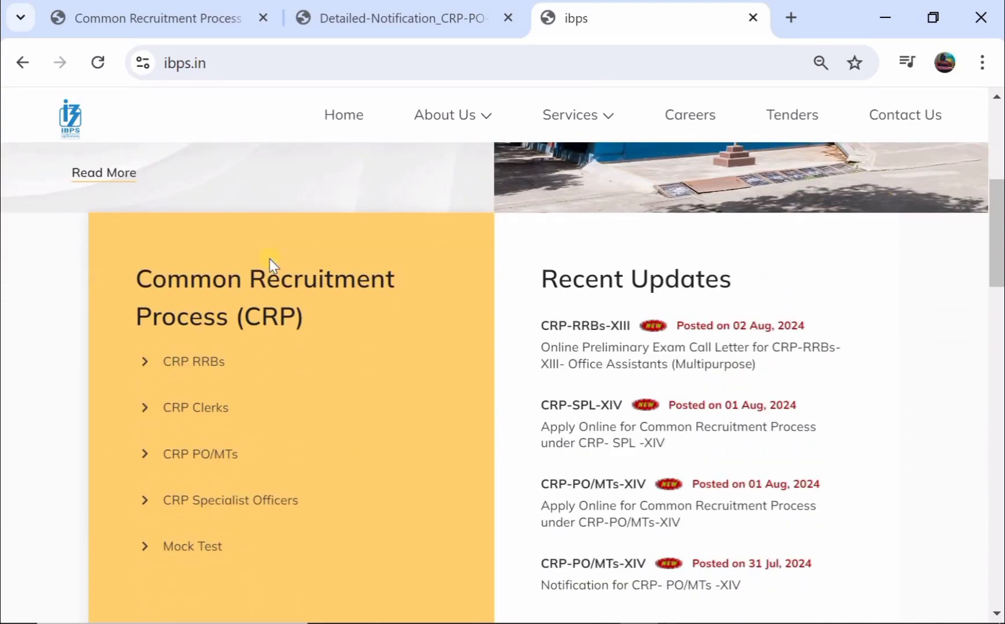
- Switch to the browser tab with the CRP PO/MT-XIV detailed notification PDF
scroll(269, 259, "up", 1)
scroll(269, 259, "up", 1)
scroll(269, 259, "up", 3)
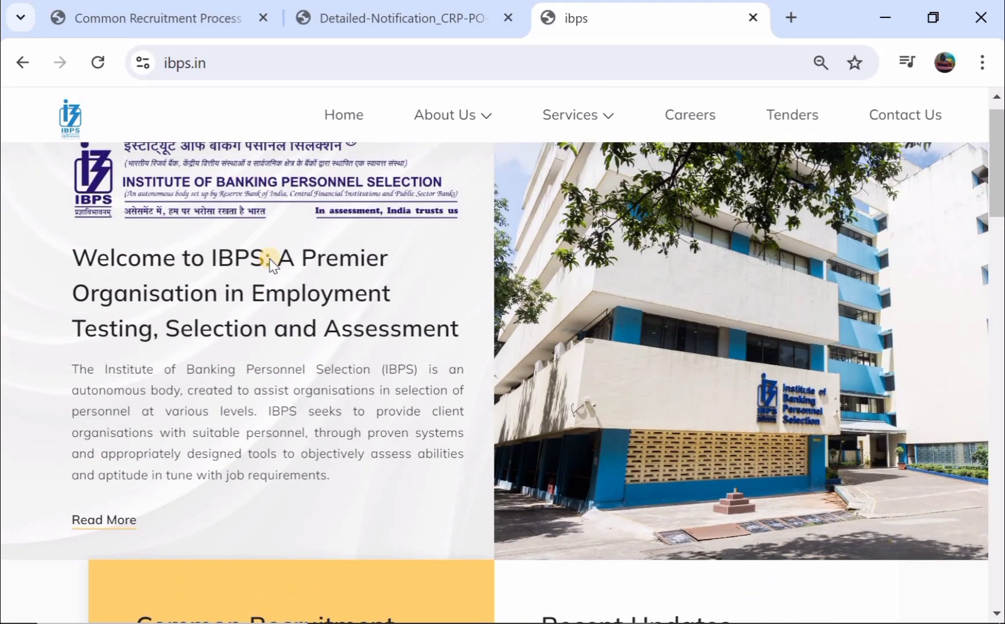
scroll(270, 259, "up", 1)
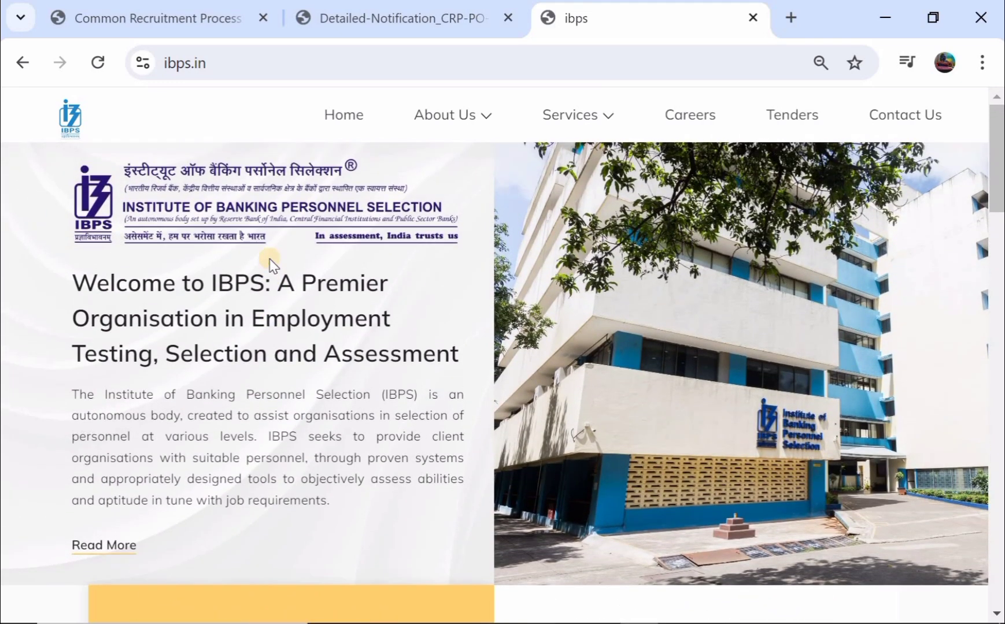
left_click(386, 14)
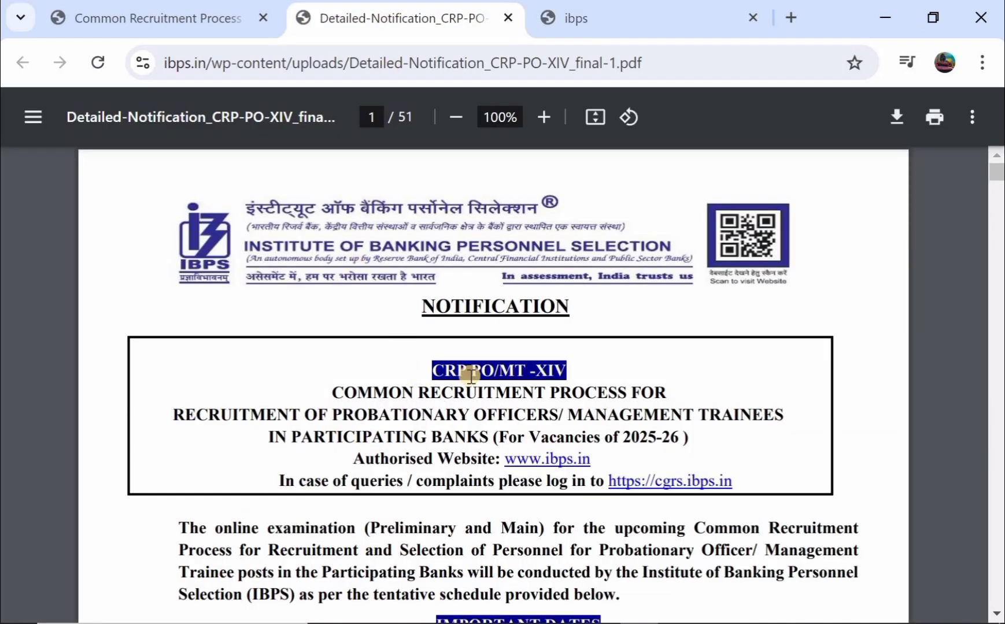
- Scroll through the Important Dates table, from registration to the April 2025 provisional allotment
scroll(471, 375, "down", 3)
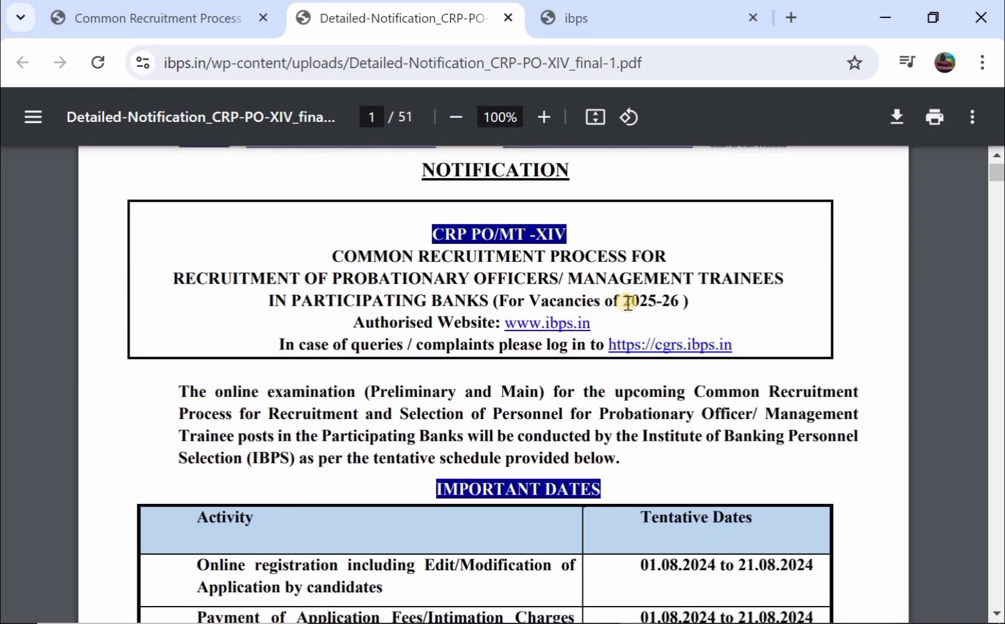
scroll(628, 302, "down", 3)
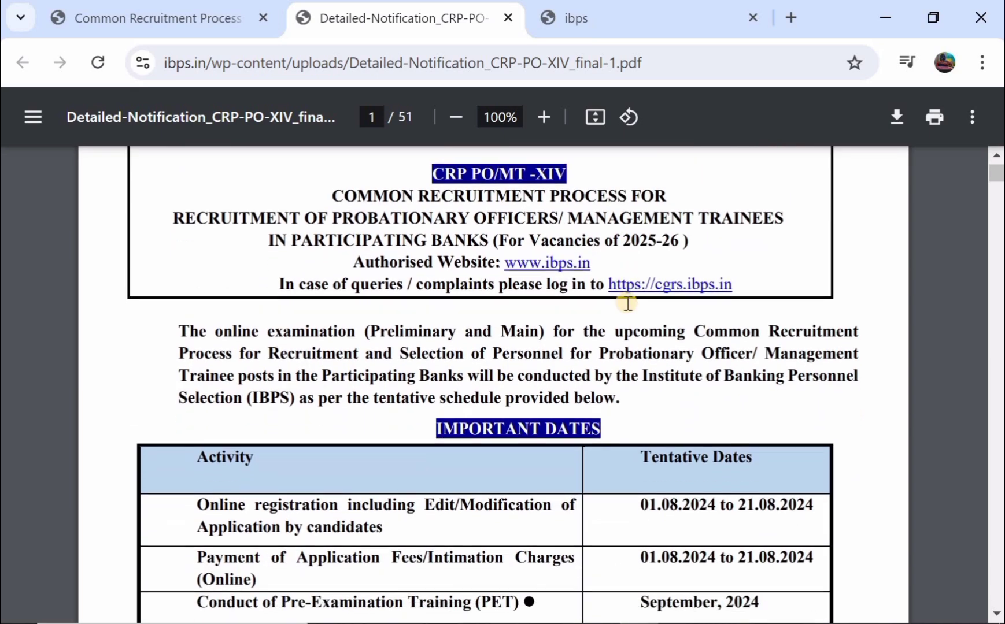
scroll(628, 303, "down", 1)
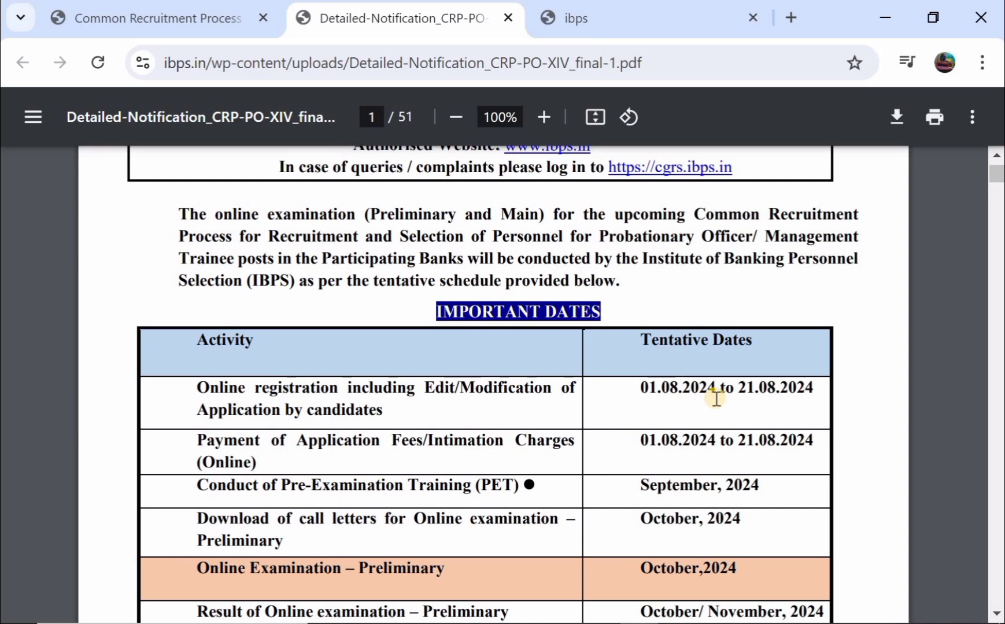
scroll(566, 440, "down", 1)
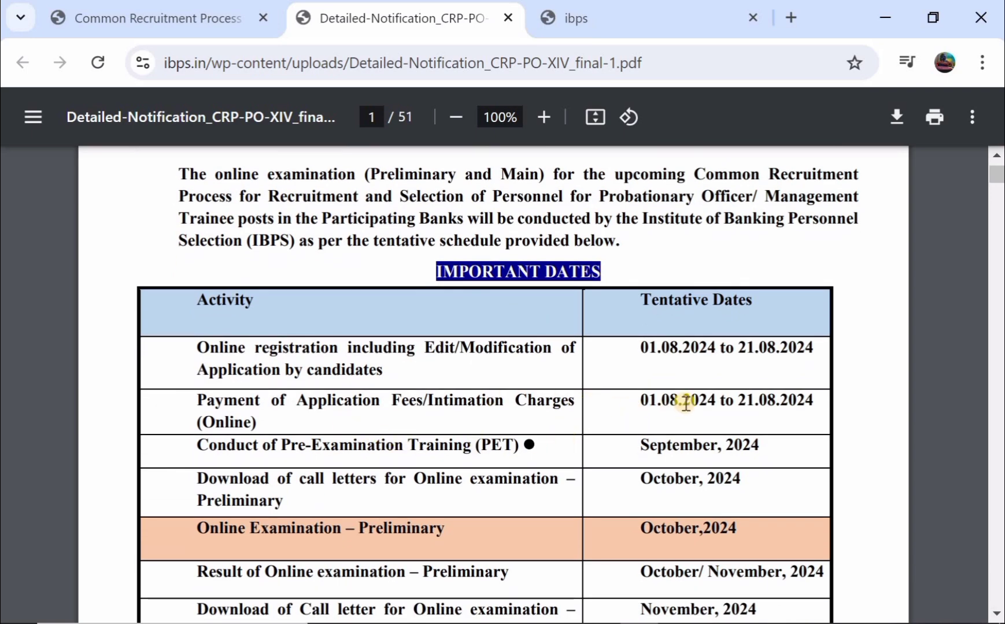
scroll(684, 403, "down", 2)
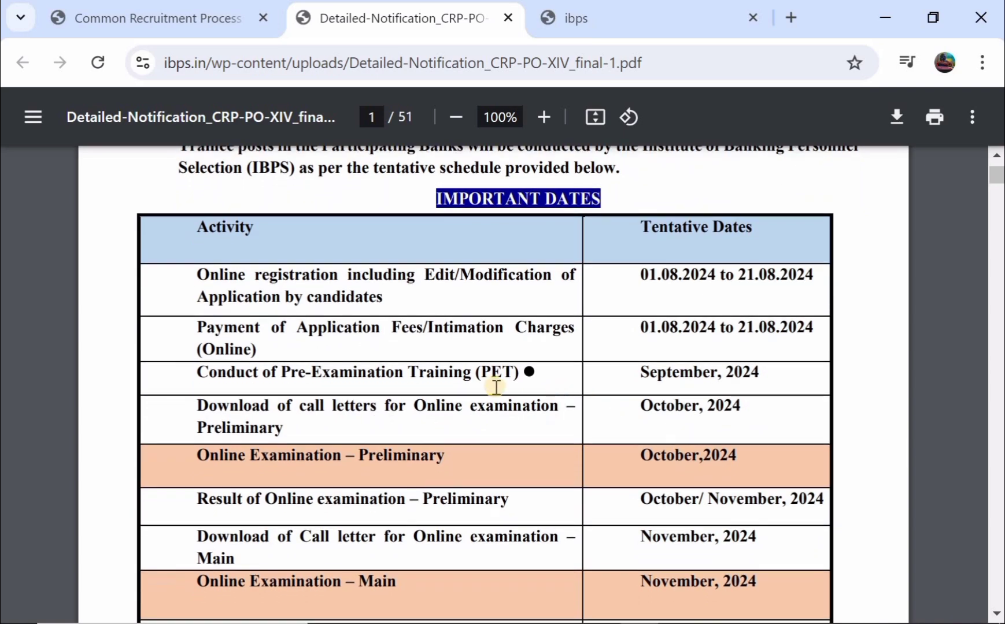
scroll(676, 385, "down", 1)
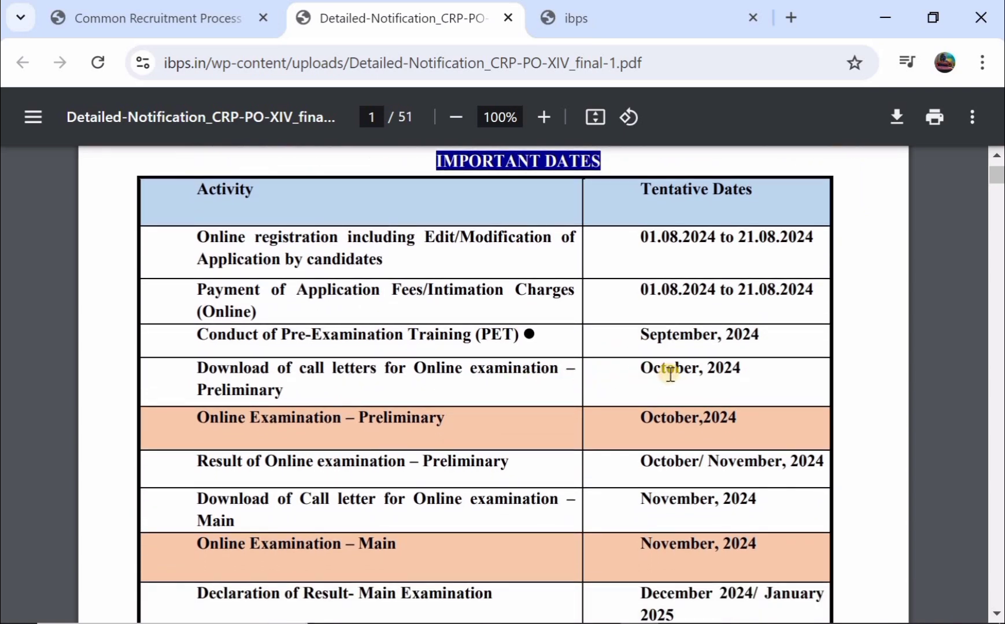
scroll(669, 374, "down", 4)
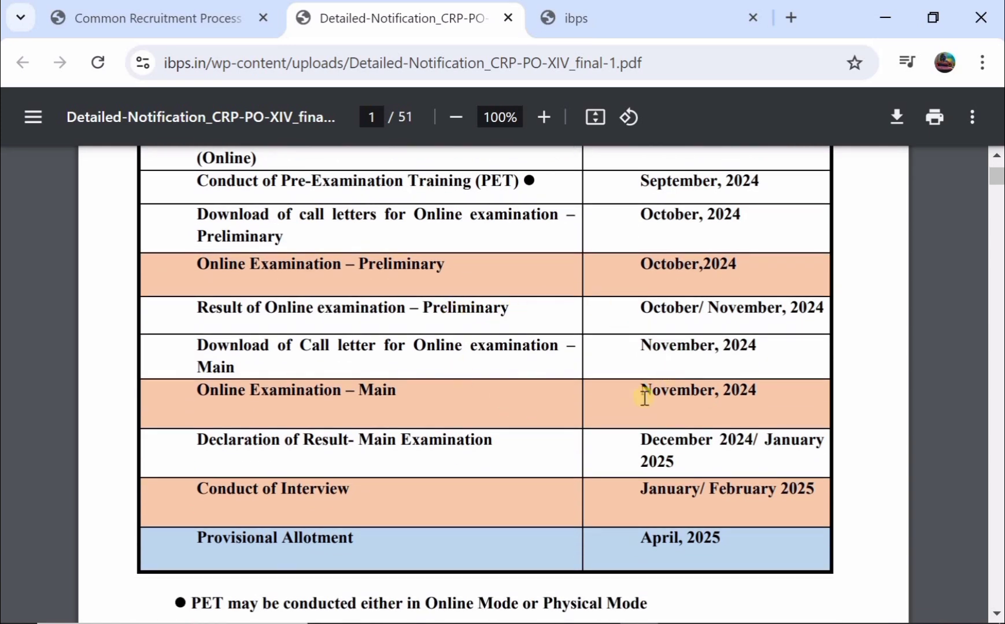
scroll(703, 419, "down", 1)
scroll(703, 419, "down", 4)
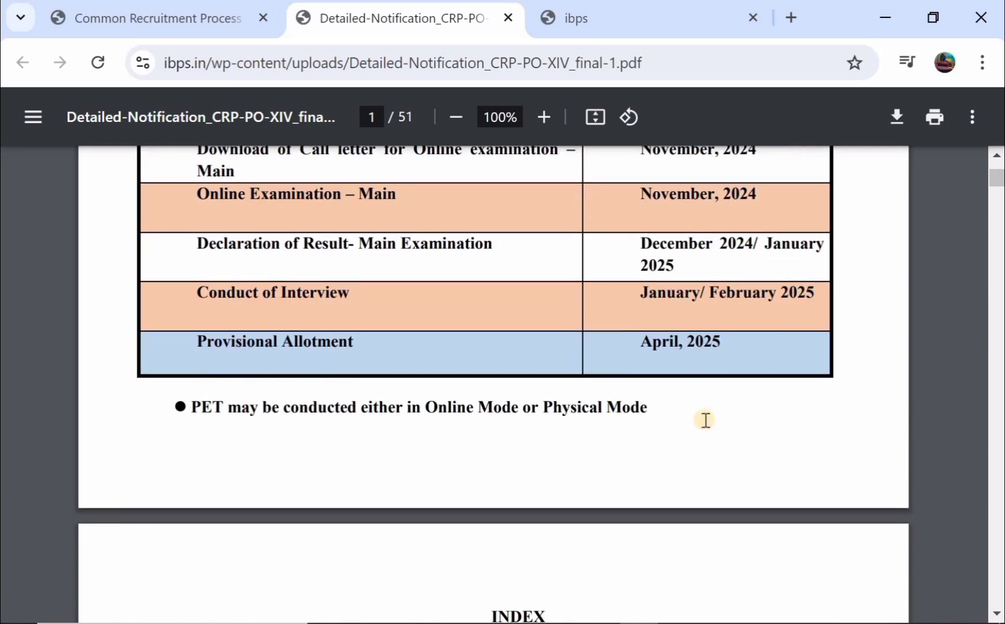
scroll(706, 421, "down", 4)
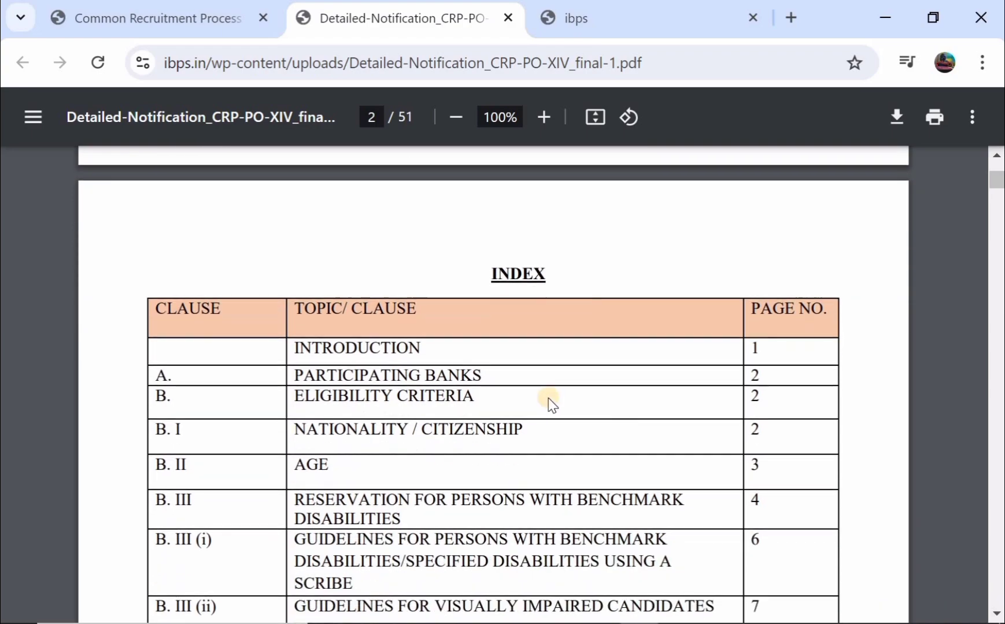
scroll(538, 399, "down", 20)
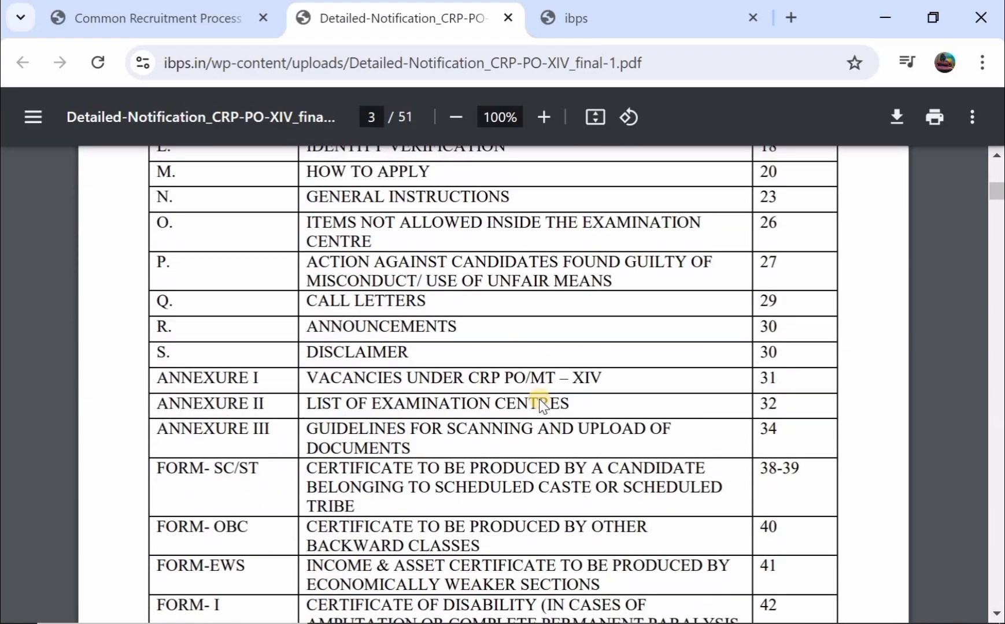
scroll(538, 399, "down", 15)
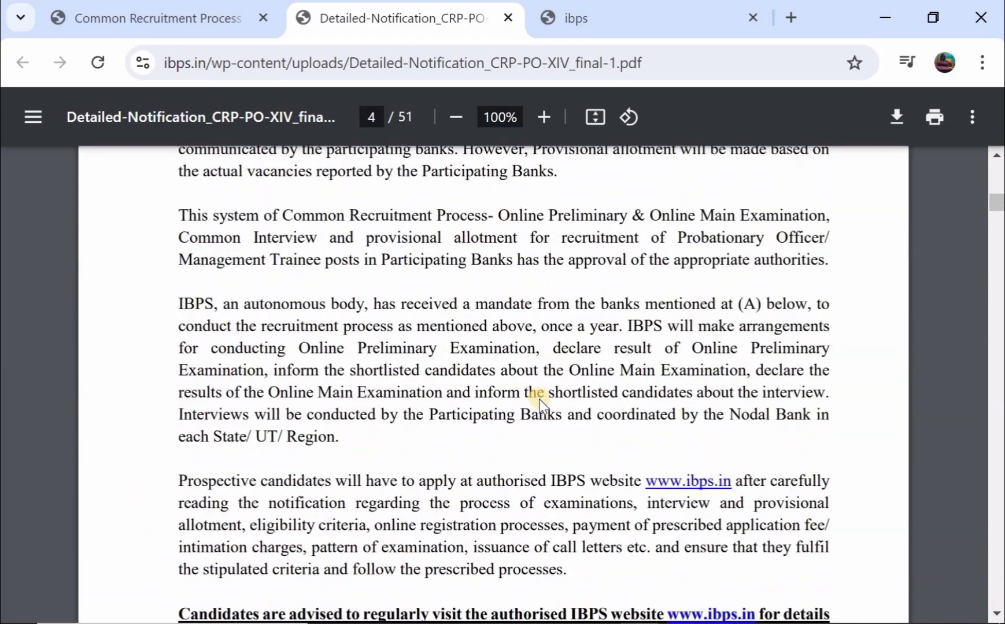
scroll(539, 398, "down", 9)
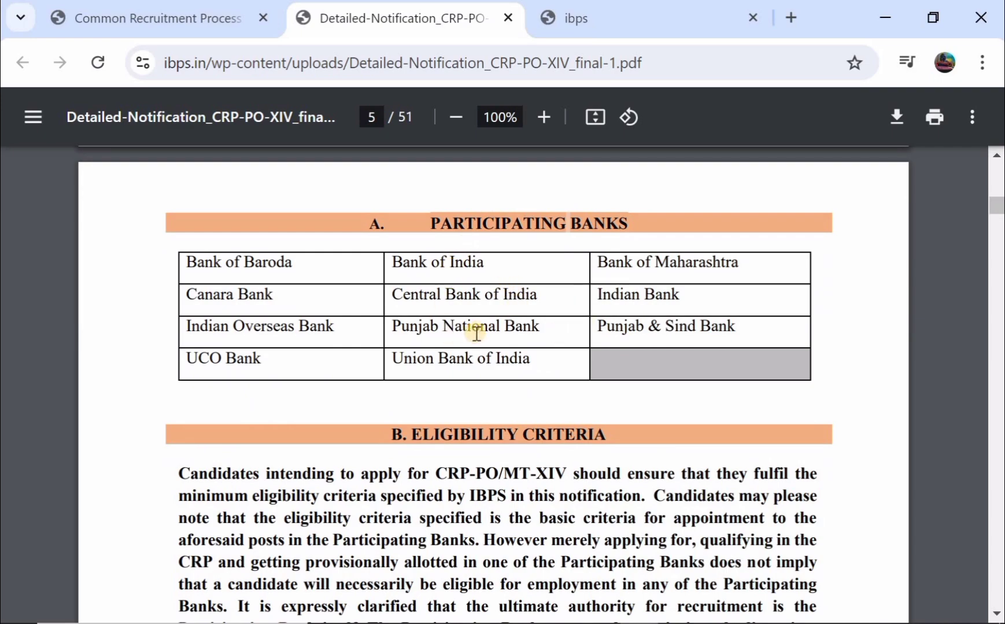
scroll(476, 331, "down", 3)
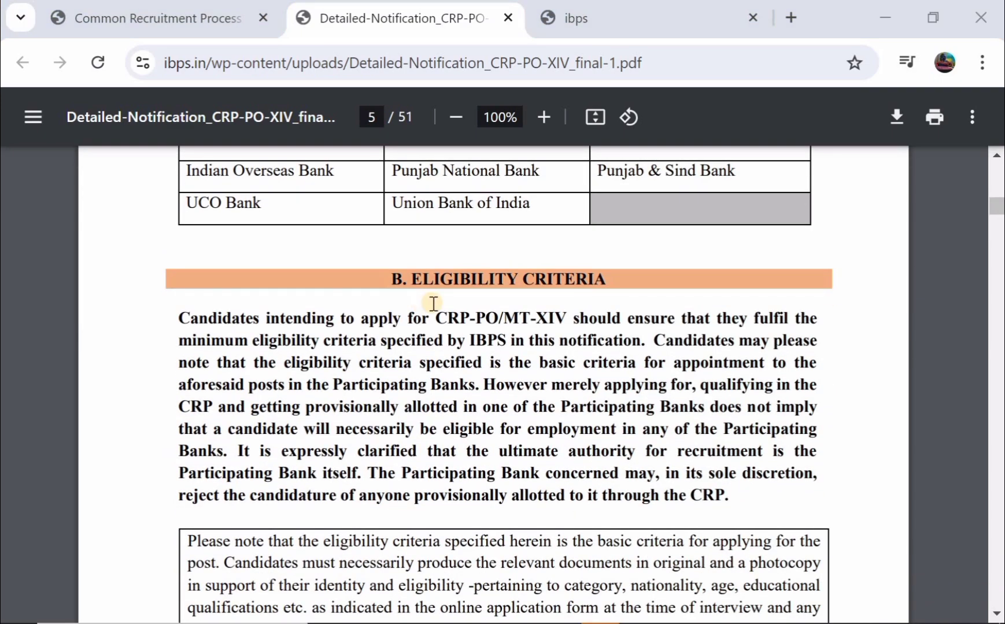
scroll(433, 303, "down", 13)
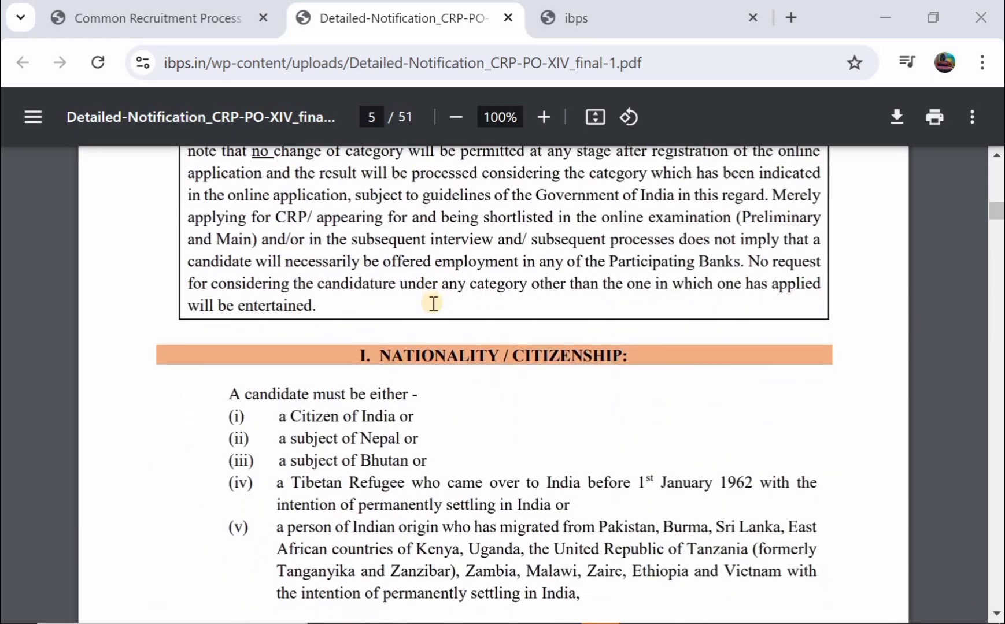
scroll(433, 303, "down", 7)
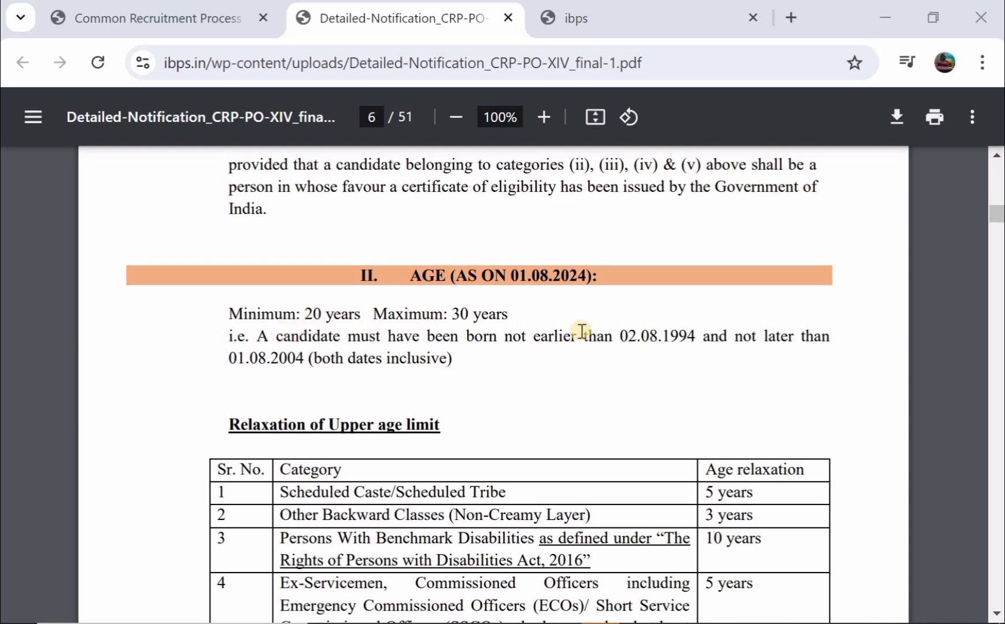
scroll(544, 350, "down", 4)
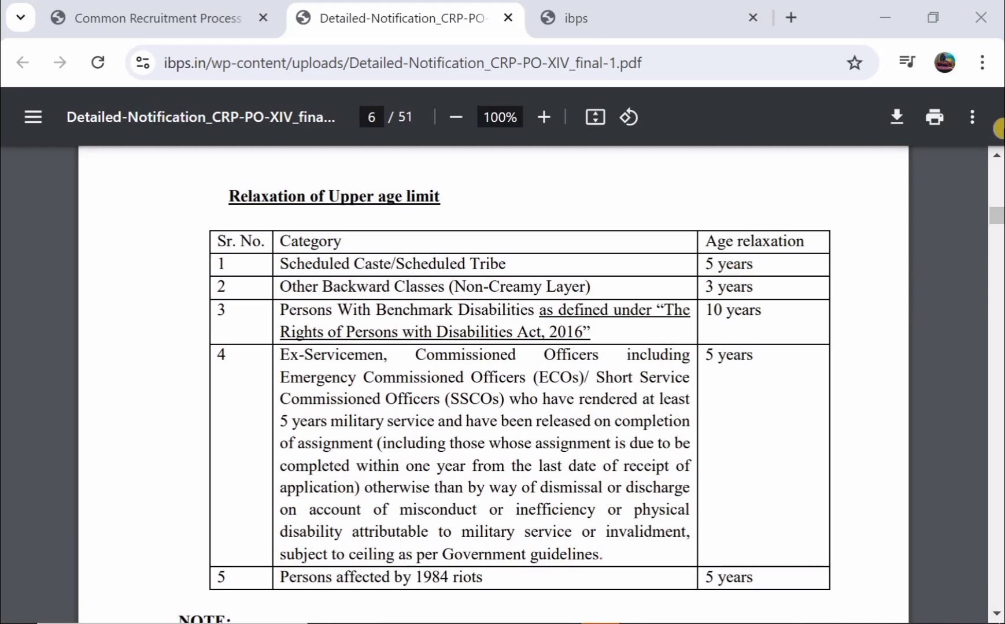
left_click_drag(995, 216, 994, 244)
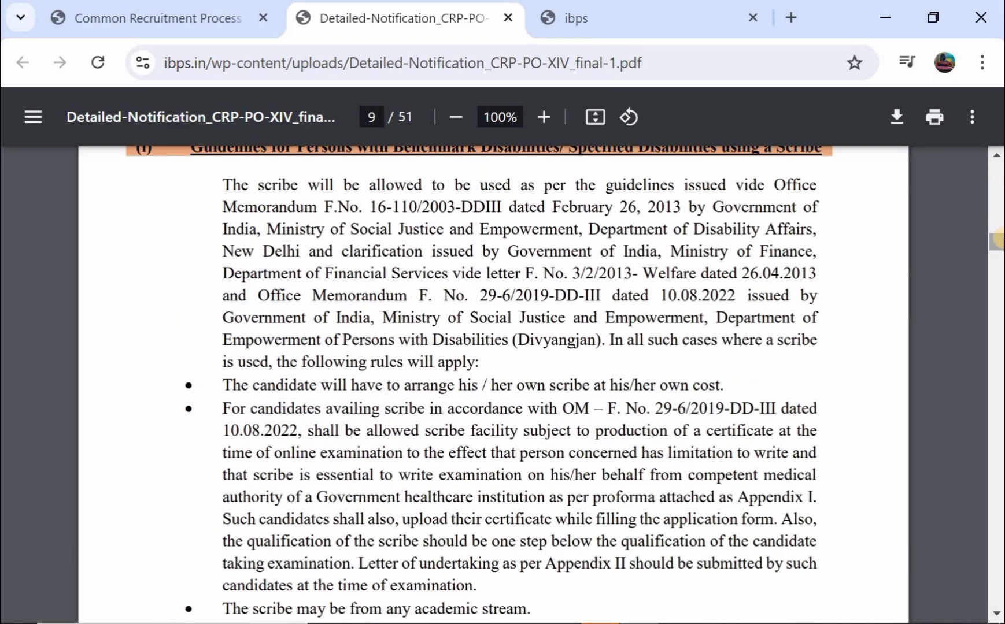
scroll(715, 297, "down", 15)
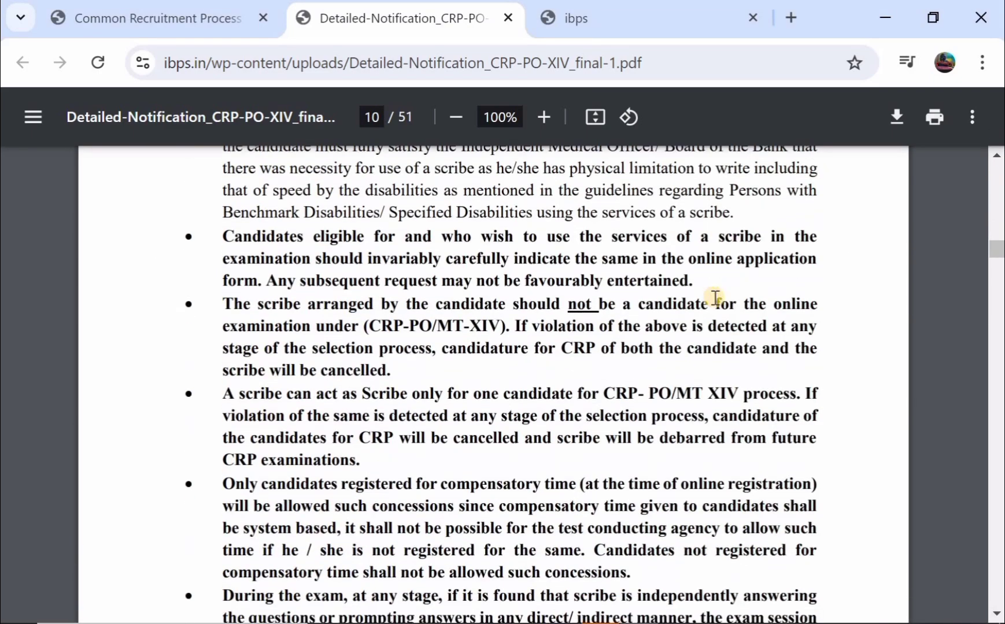
scroll(715, 298, "down", 11)
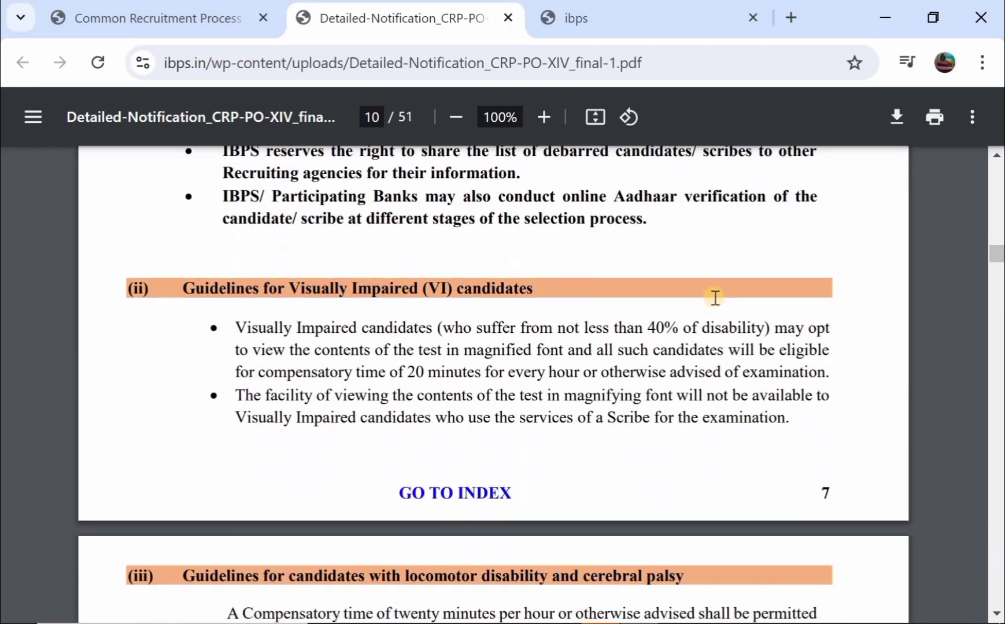
scroll(715, 297, "down", 12)
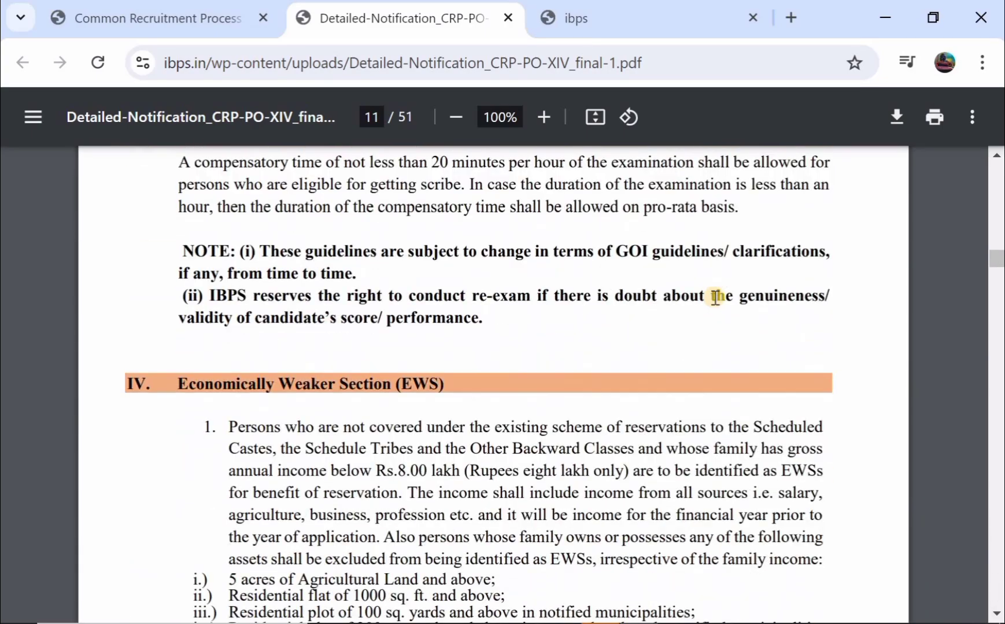
scroll(715, 298, "down", 8)
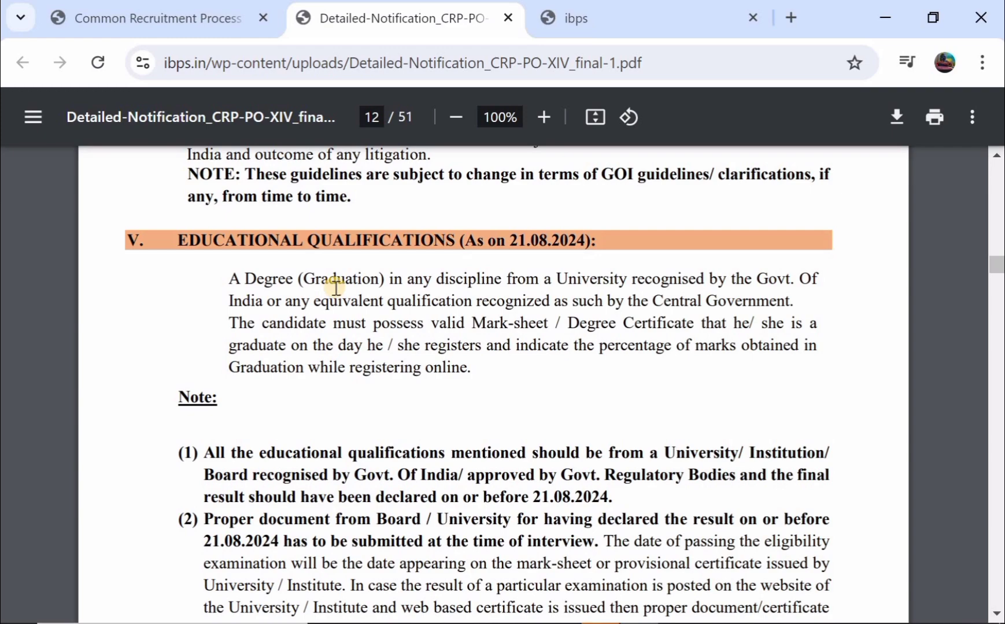
scroll(336, 286, "down", 5)
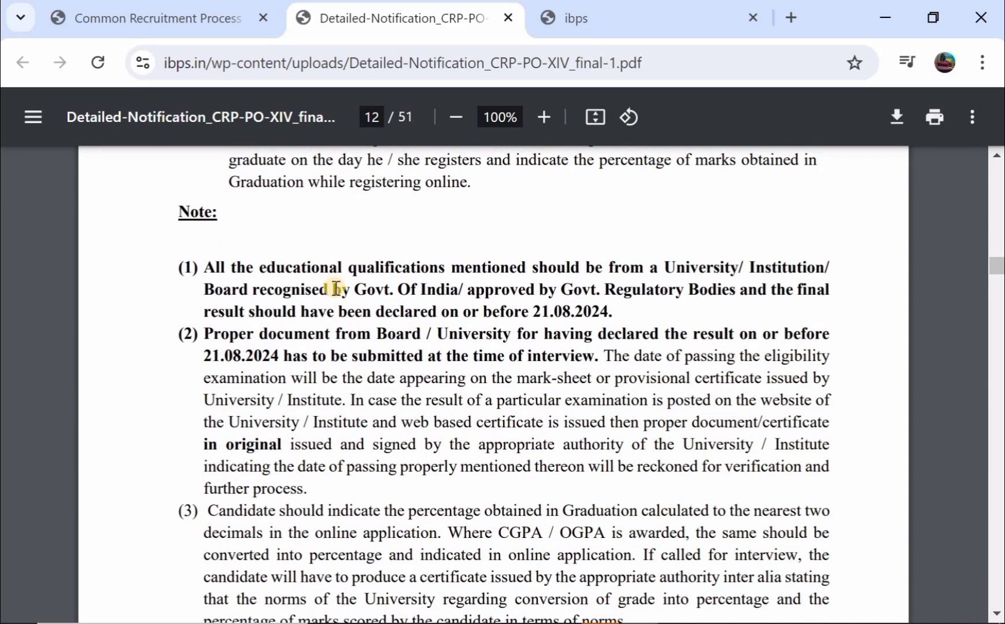
scroll(335, 286, "down", 2)
scroll(335, 286, "down", 2)
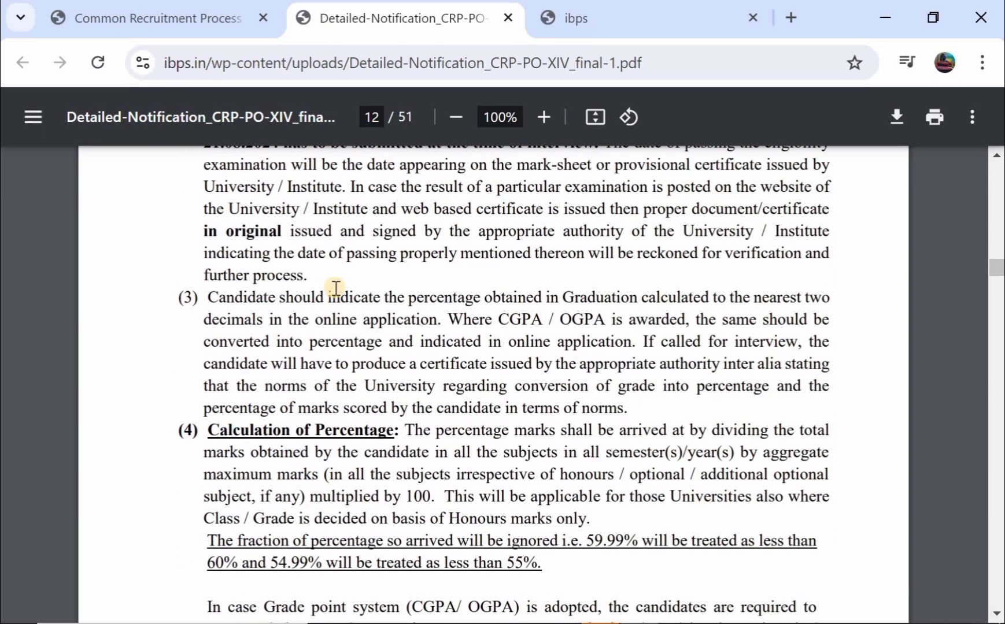
scroll(335, 286, "down", 5)
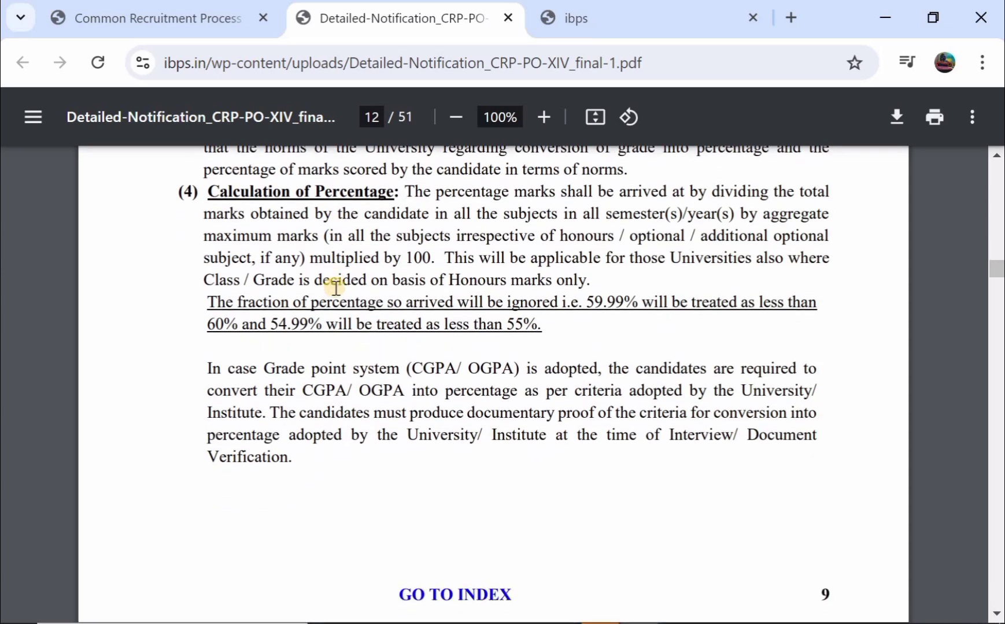
scroll(335, 286, "down", 1)
- Return to the CRP PO/MT-XIV login page and open the New Registration Basic Info form
key("ctrl+shift+Tab")
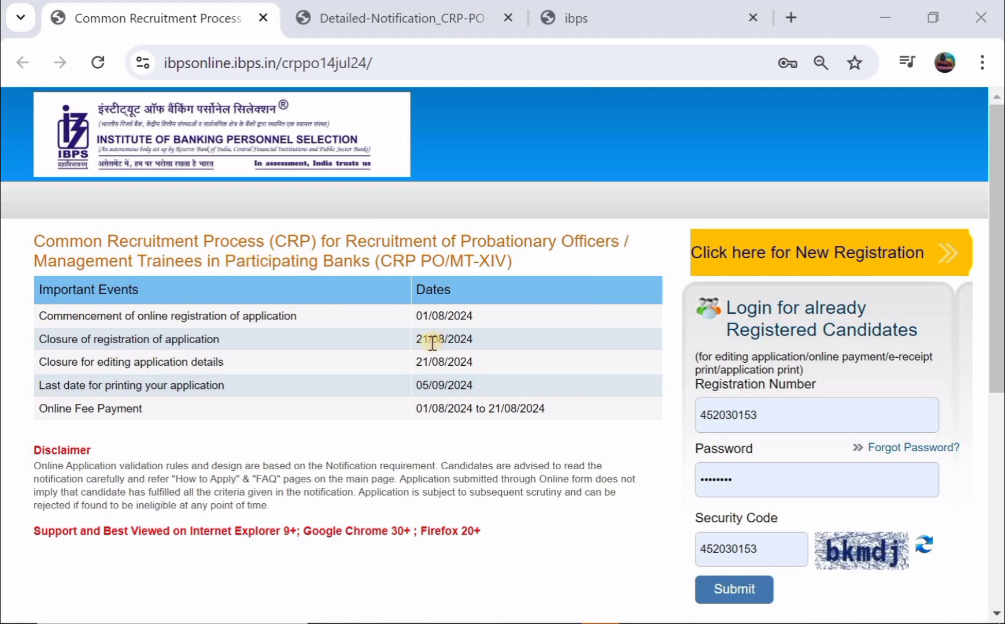
scroll(432, 343, "down", 1)
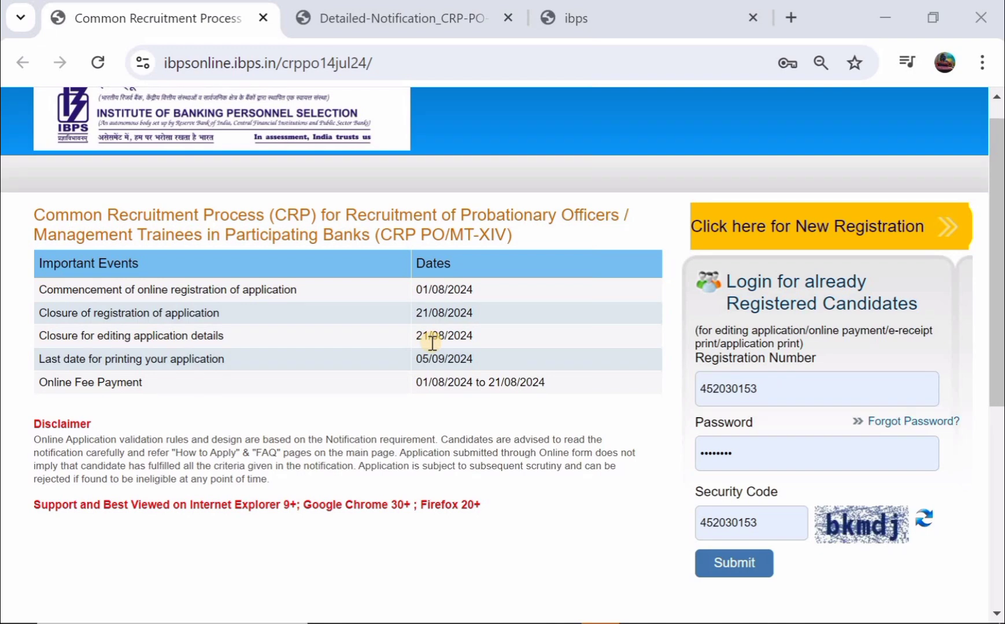
scroll(432, 343, "down", 1)
scroll(432, 343, "up", 1)
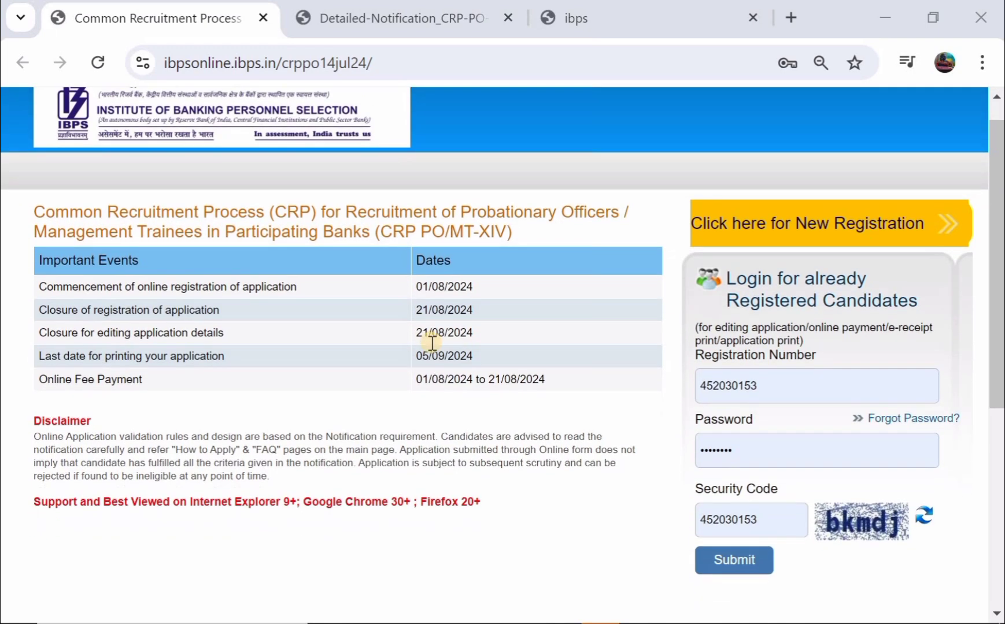
left_click(789, 225)
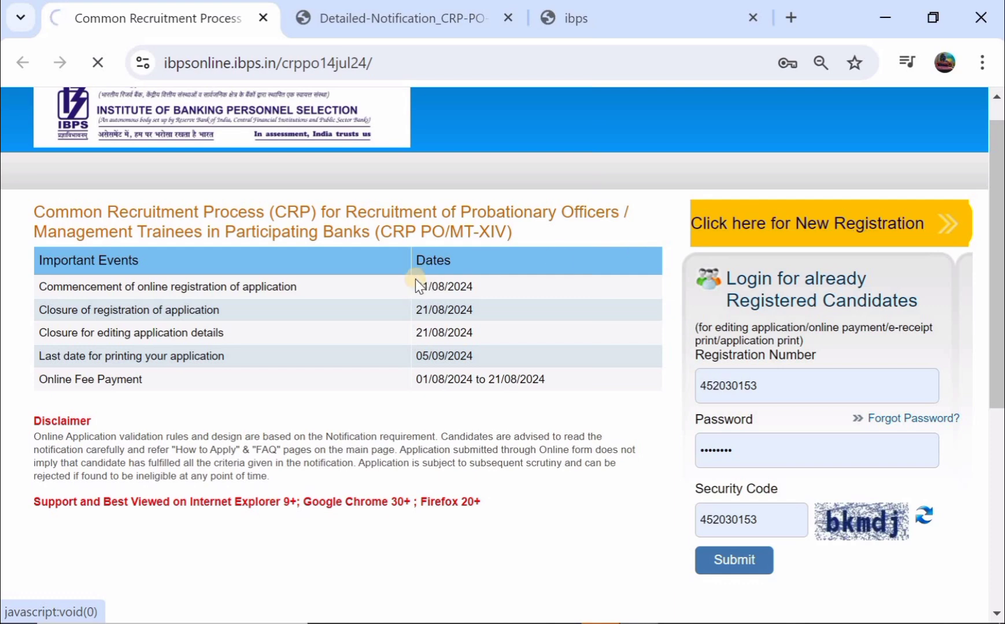
scroll(415, 284, "down", 2)
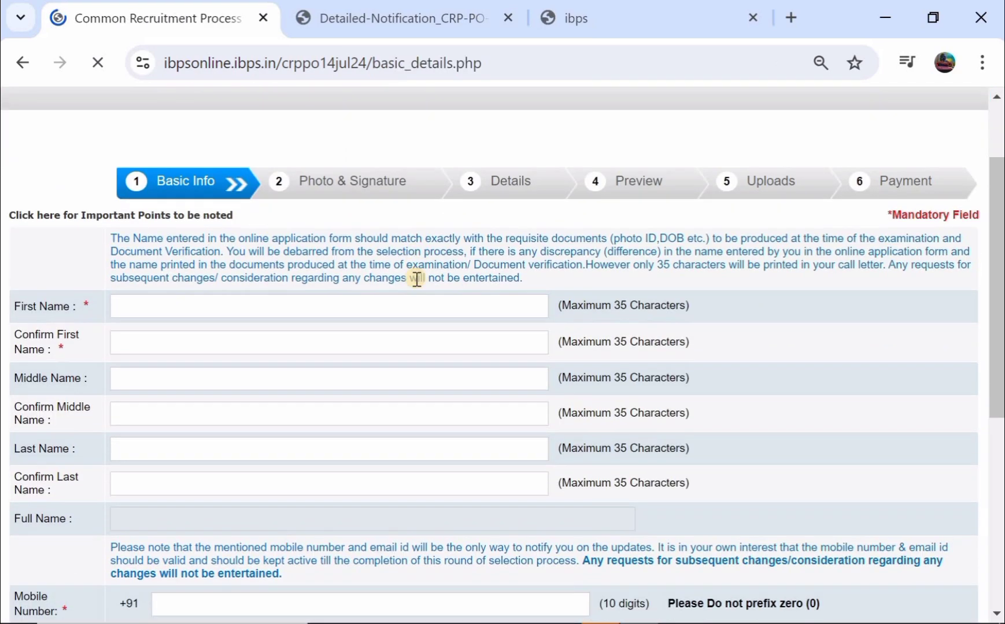
- Enter the candidate's first name in First Name and Confirm First Name
left_click(147, 308)
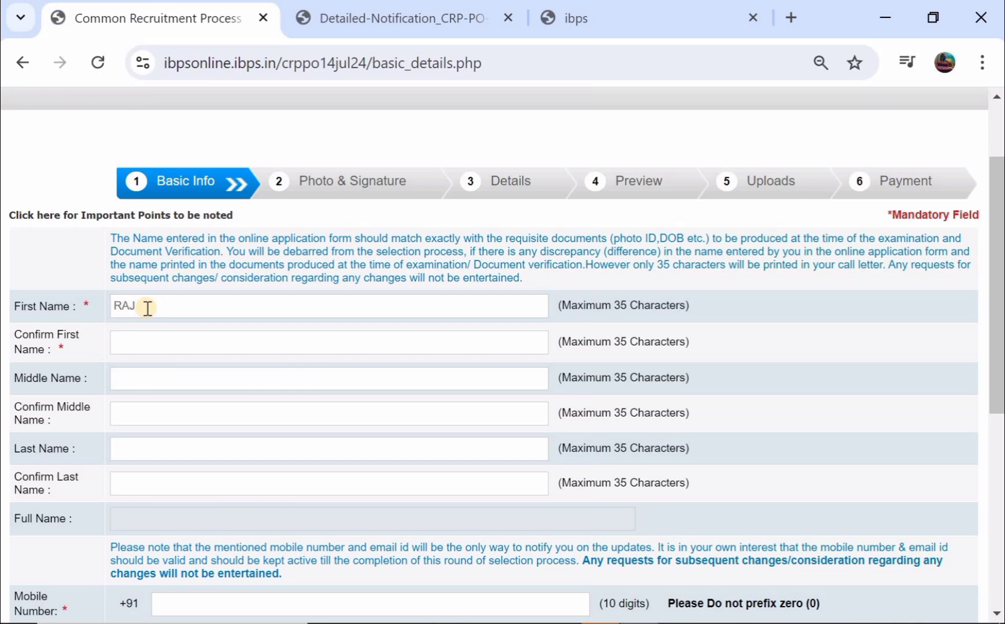
left_click(146, 347)
- Enter the candidate's last name in Last Name and Confirm Last Name, erasing a mistyped ending
scroll(145, 349, "down", 1)
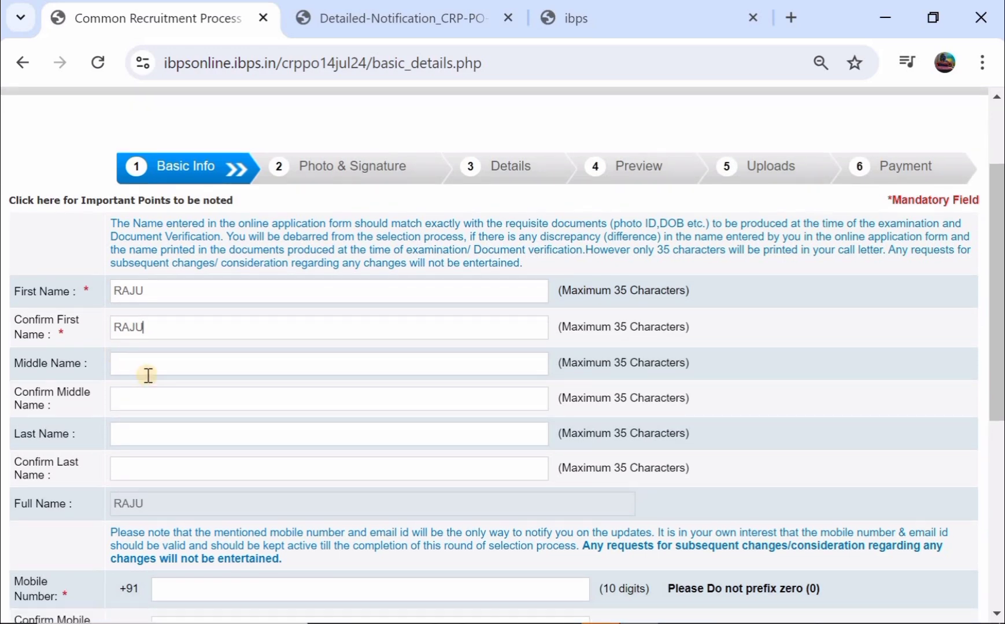
scroll(149, 381, "down", 1)
left_click(147, 398)
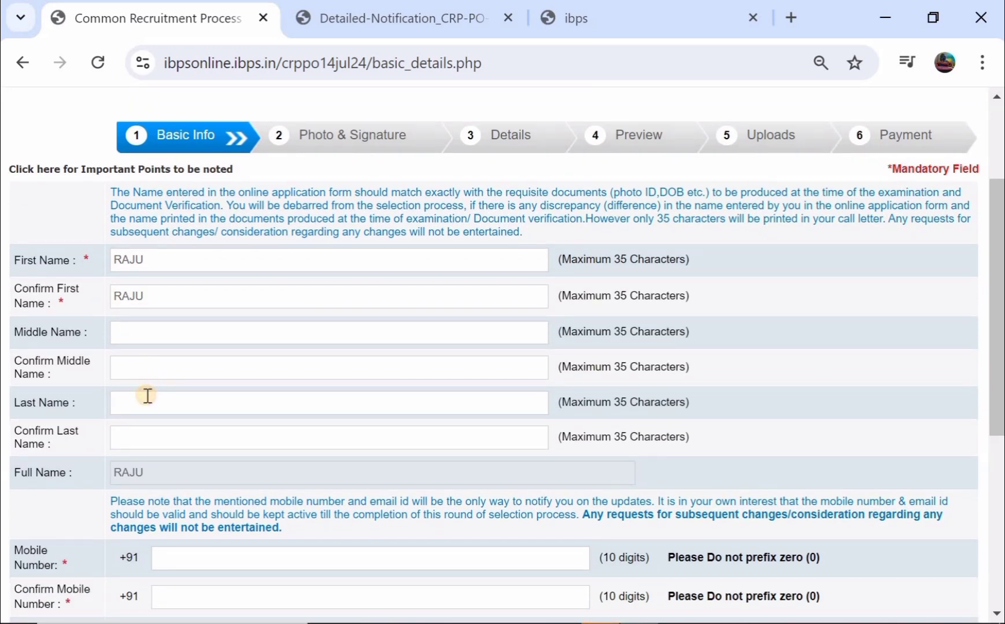
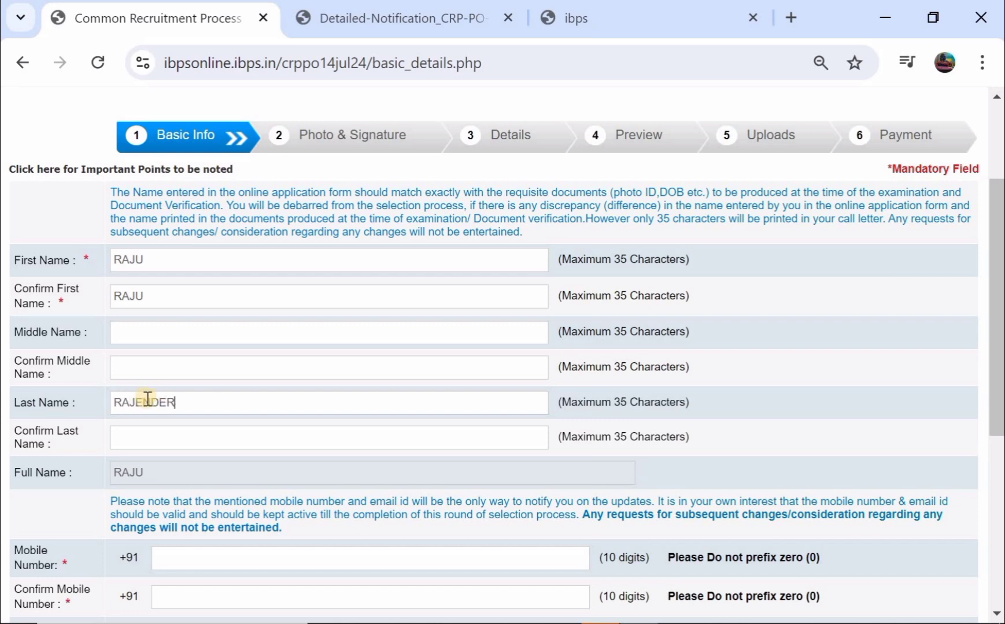
left_click(140, 437)
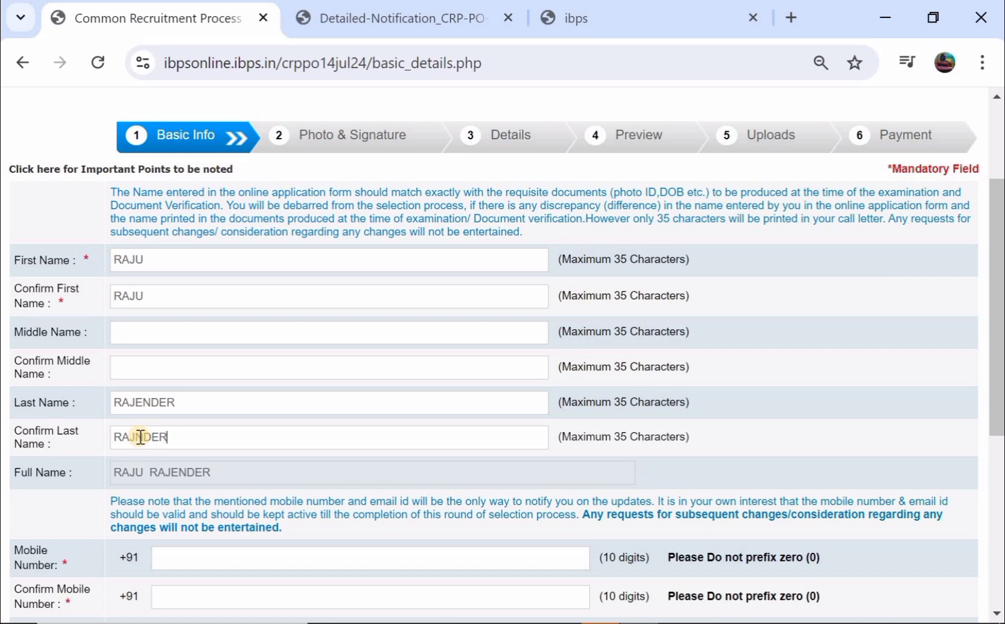
- Finish the confirmed last name and enter the e-mail user name in Email ID
type("ENDER")
scroll(143, 444, "down", 2)
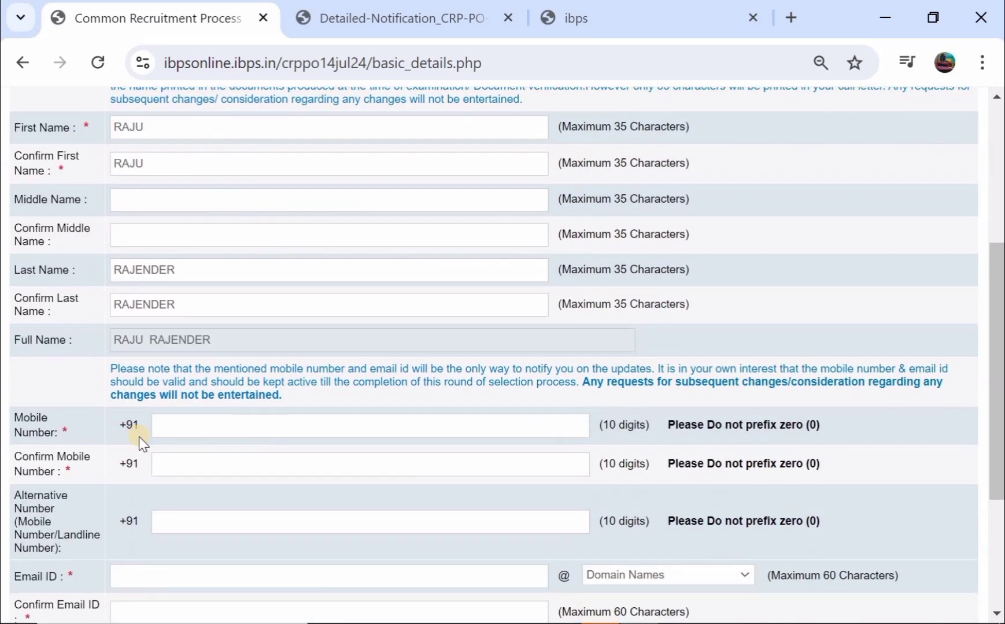
scroll(173, 420, "down", 1)
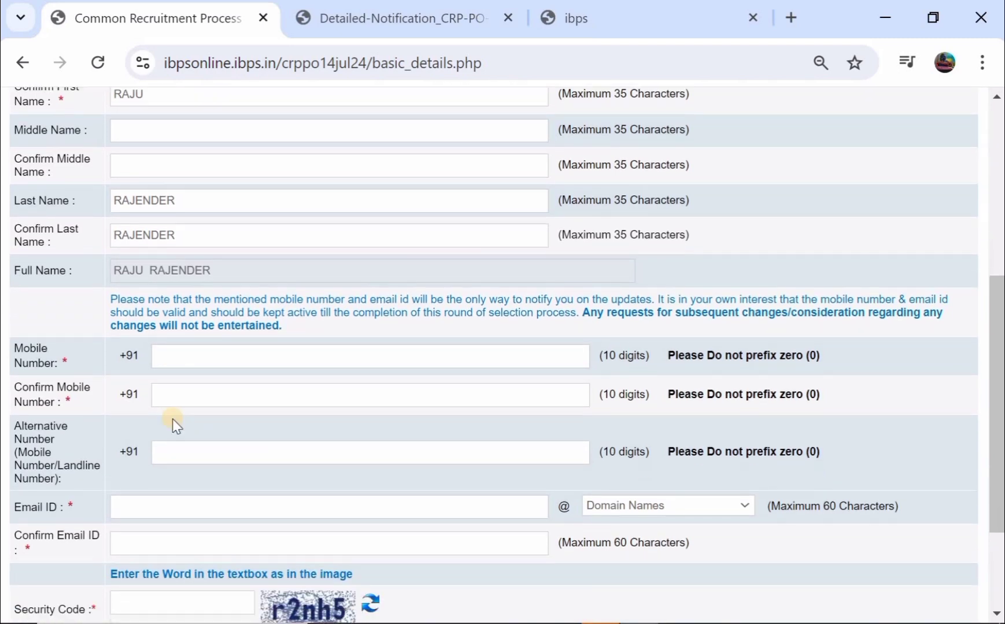
scroll(222, 393, "down", 2)
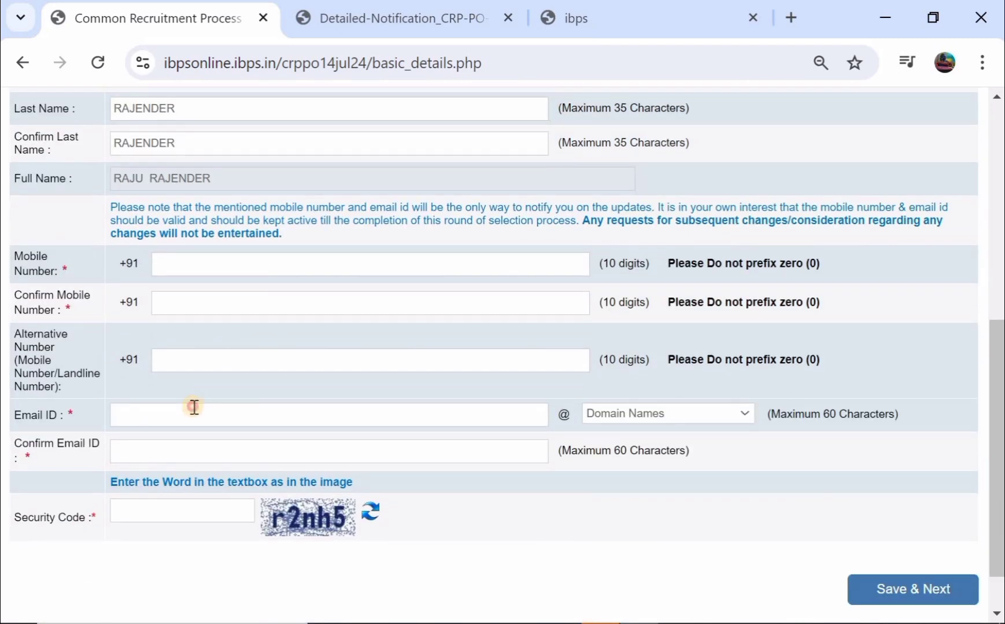
left_click(194, 406)
- Choose gmail.com as the e-mail domain and retype the full address in Confirm Email ID
left_click(606, 414)
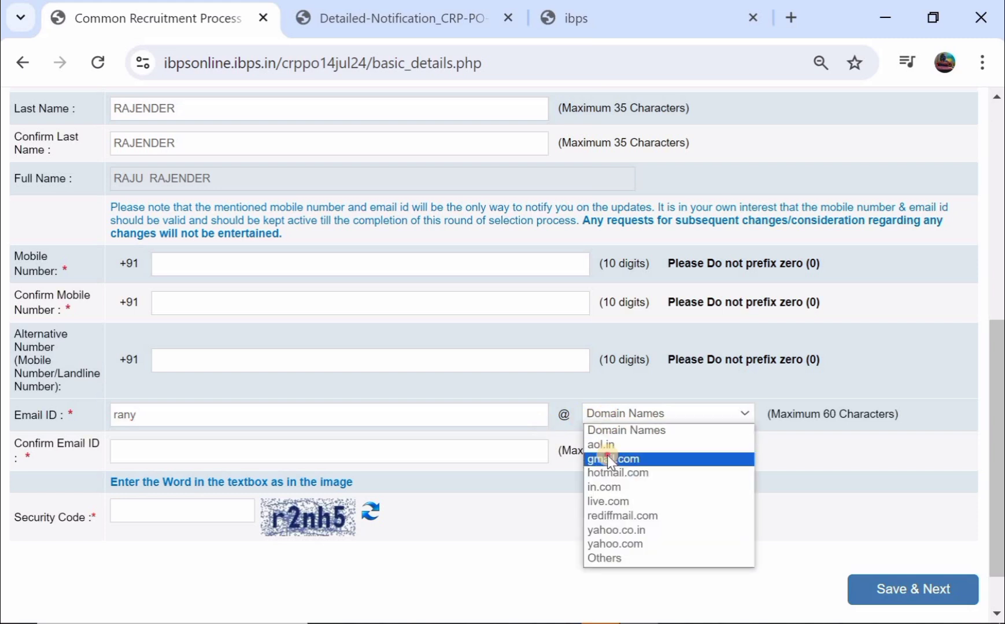
left_click(608, 456)
left_click(316, 457)
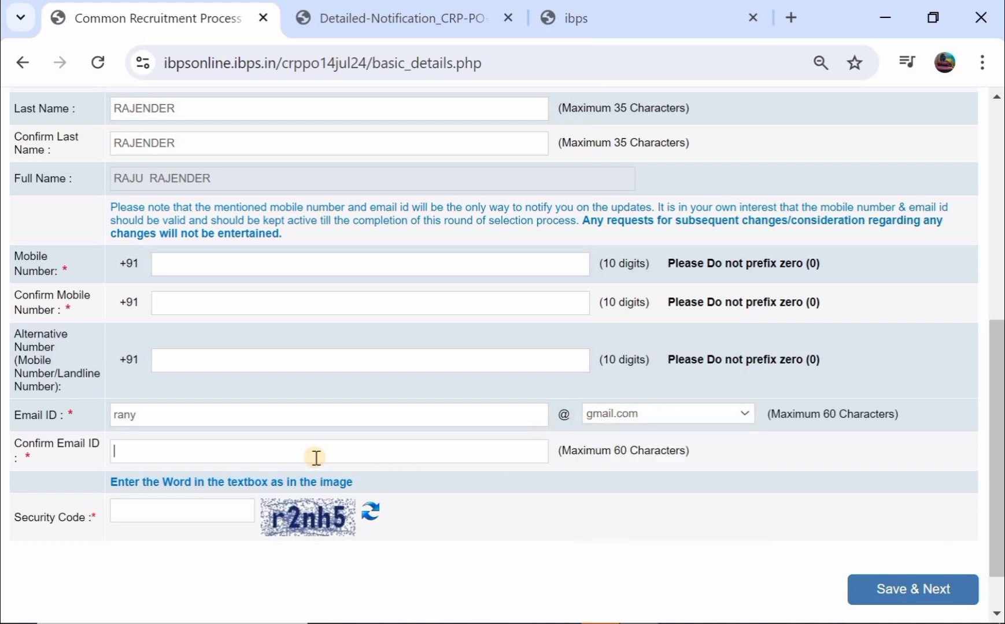
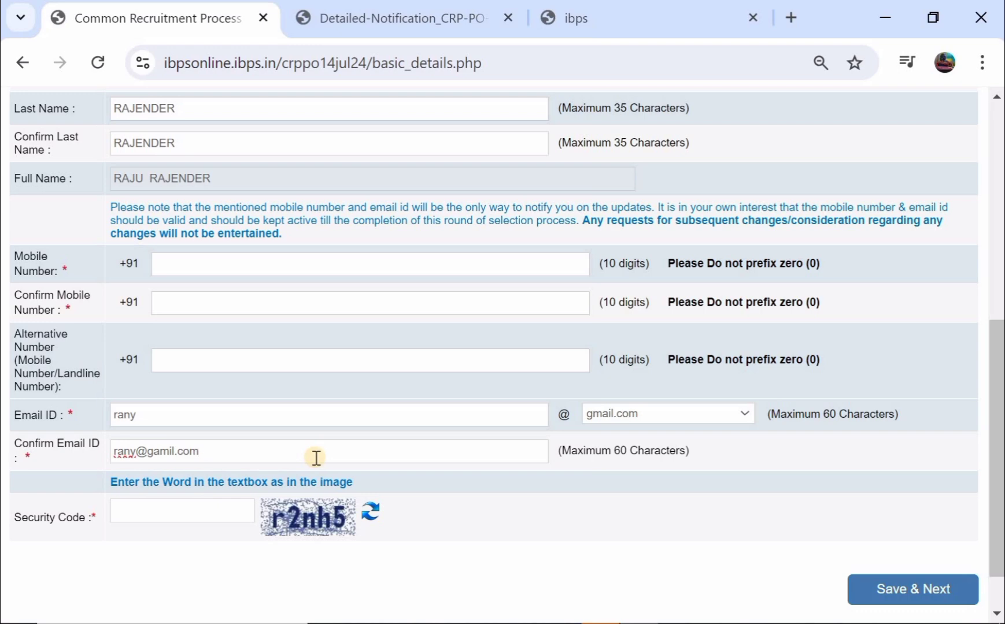
scroll(317, 457, "down", 1)
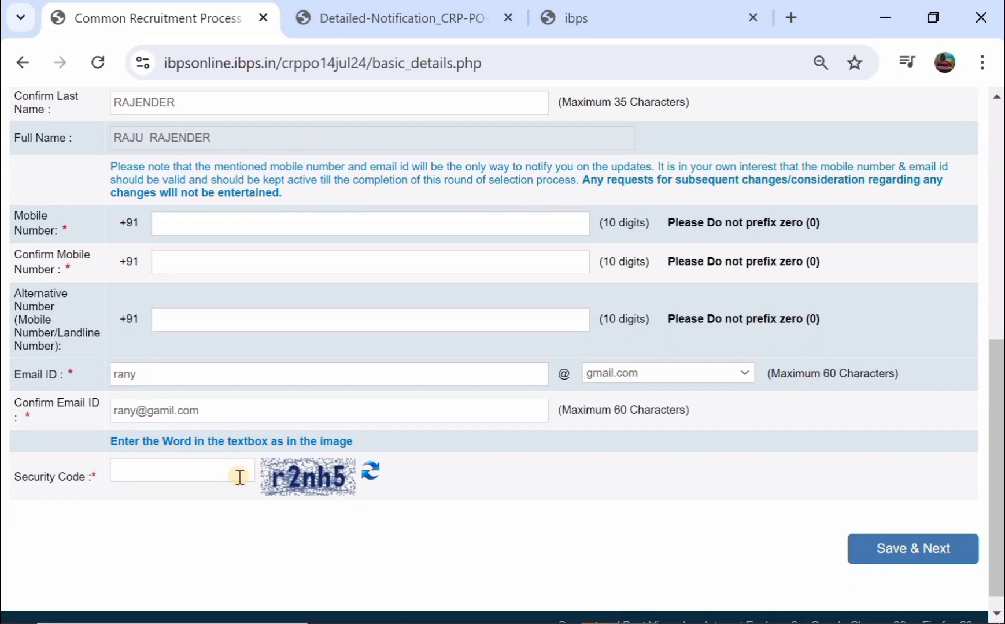
- Save the basic details and move on to the Photo & Signature step
left_click(895, 559)
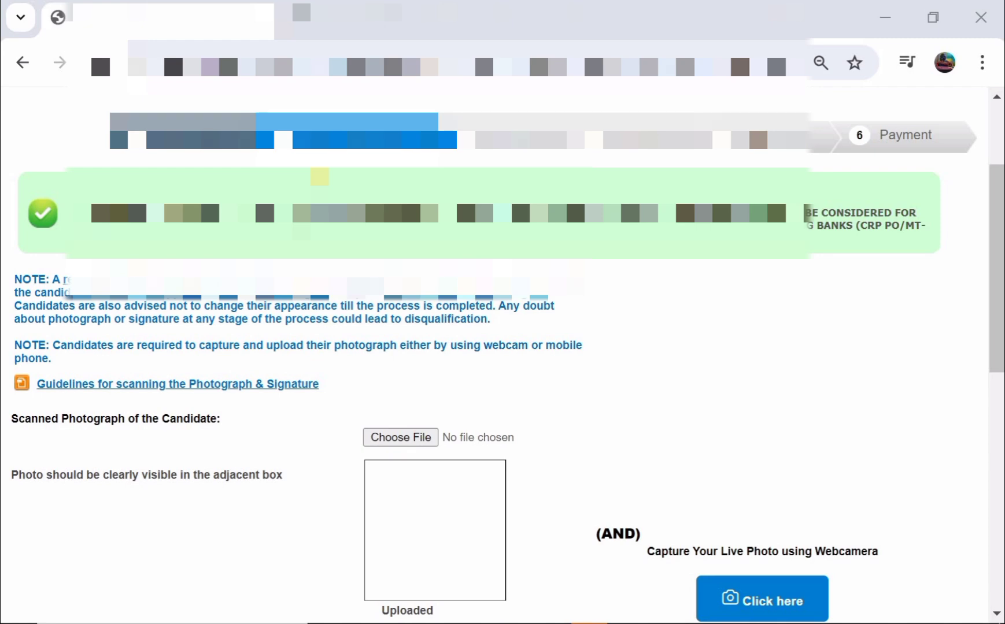
scroll(224, 246, "down", 1)
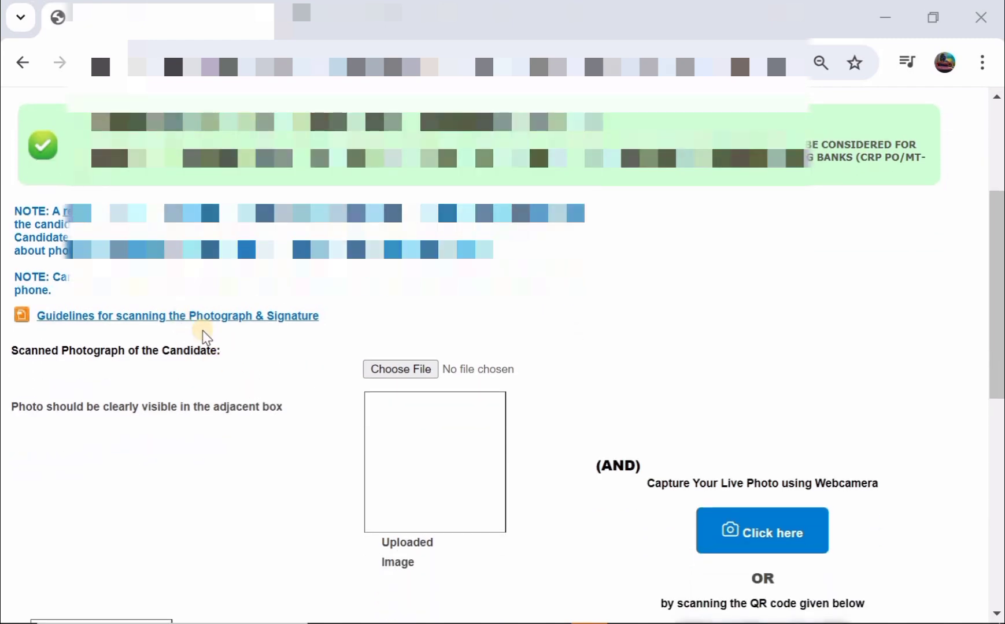
scroll(299, 305, "down", 1)
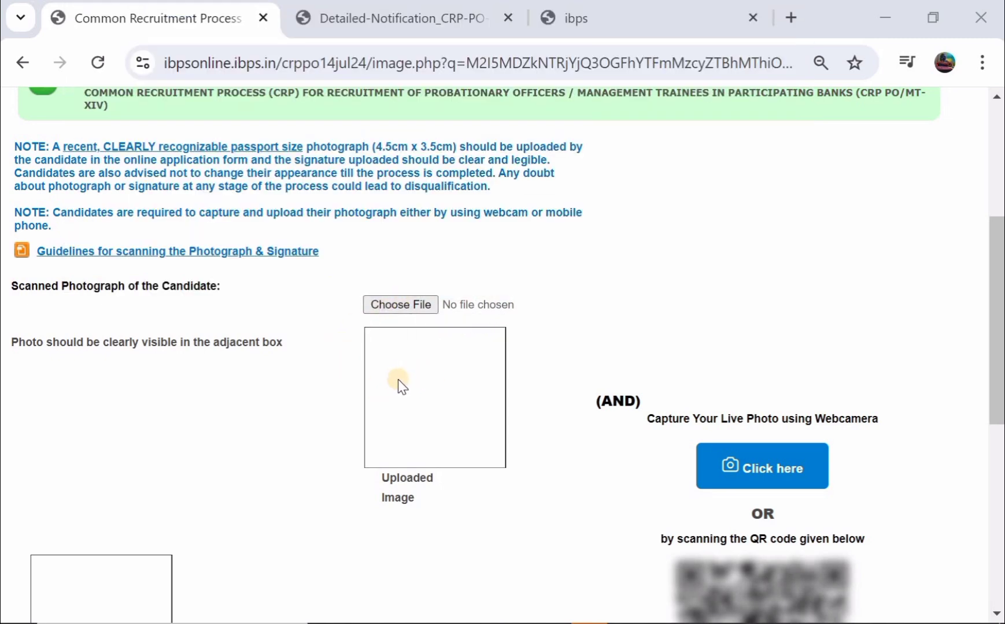
scroll(398, 379, "down", 2)
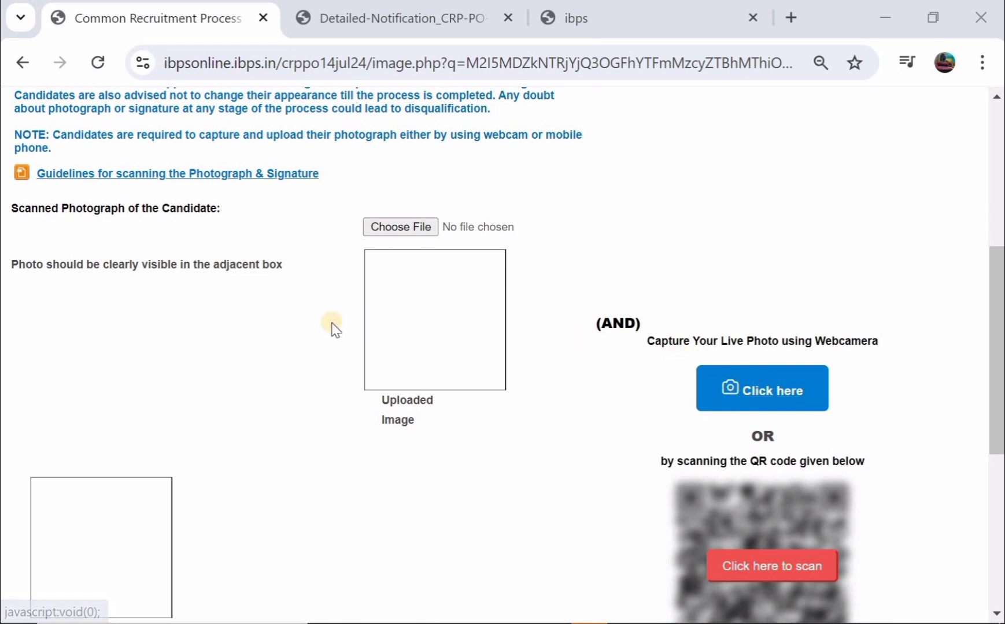
scroll(332, 328, "down", 1)
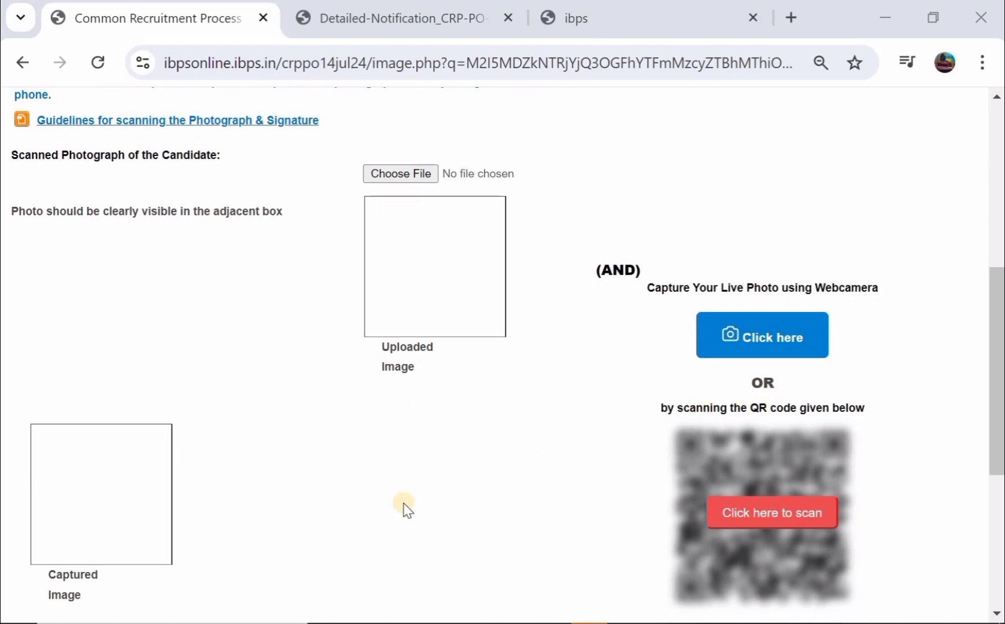
scroll(404, 509, "down", 2)
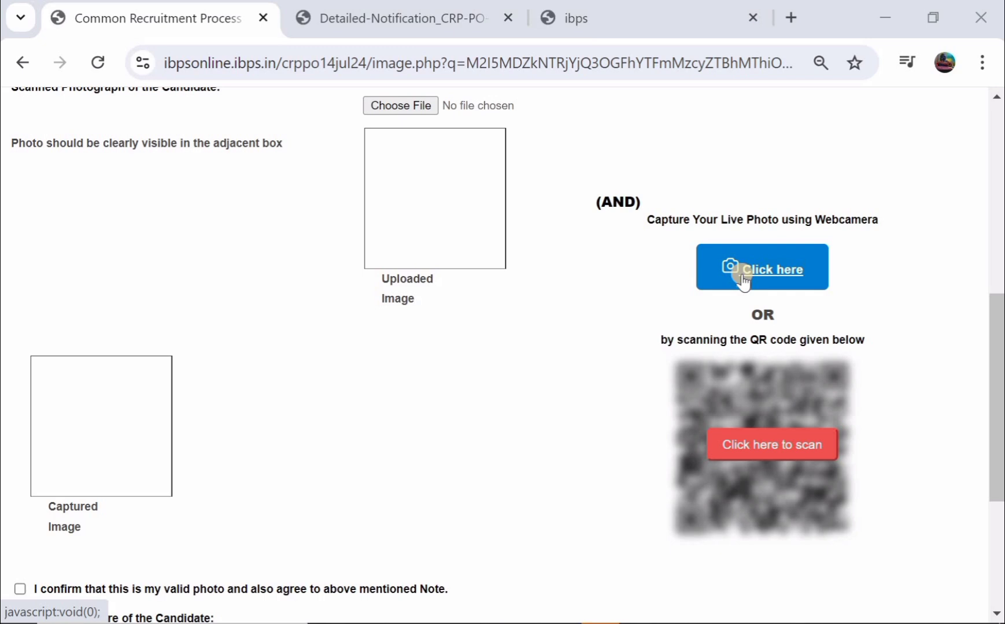
- Reveal the phone-capture QR code and tick the photo and signature validity confirmations
left_click(757, 454)
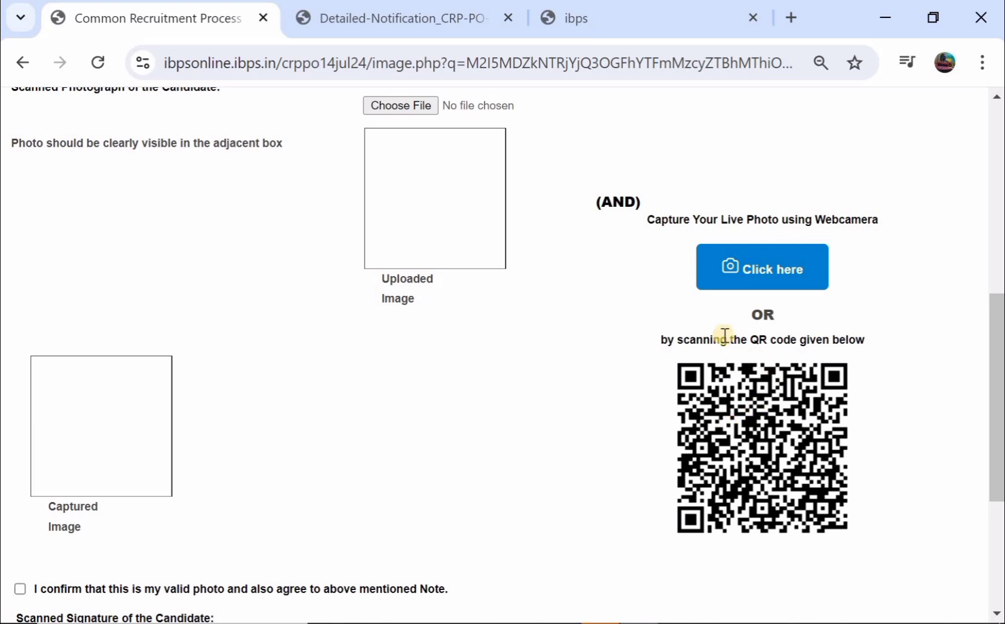
scroll(675, 325, "down", 1)
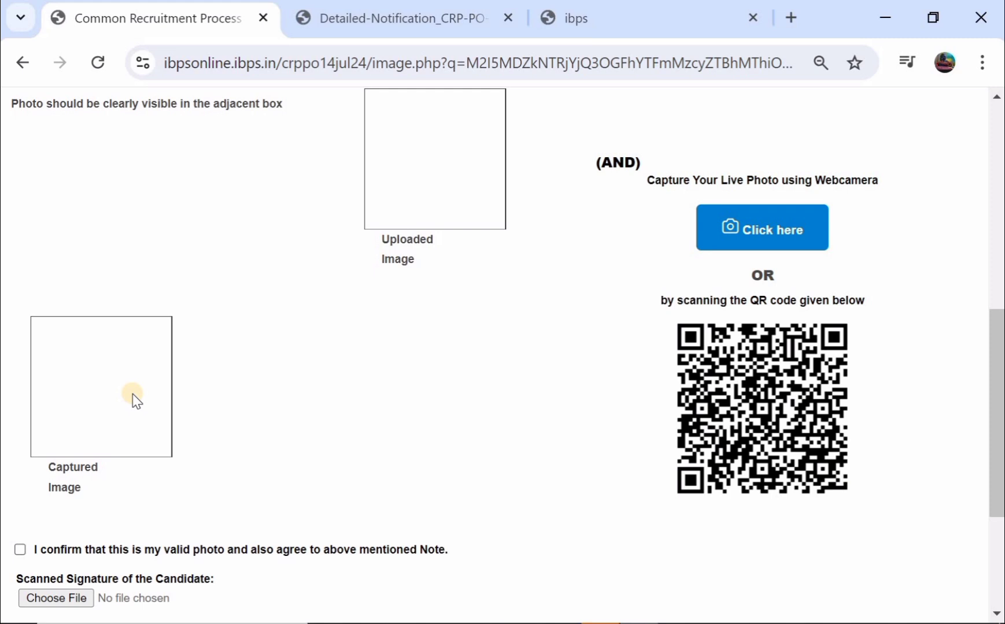
scroll(321, 337, "down", 4)
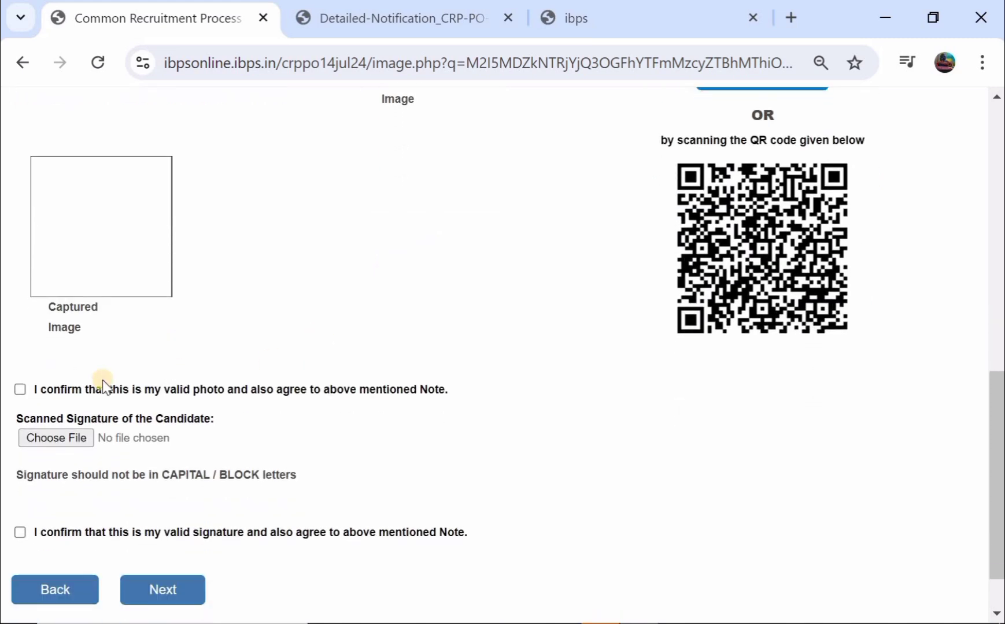
left_click(22, 389)
scroll(46, 388, "down", 1)
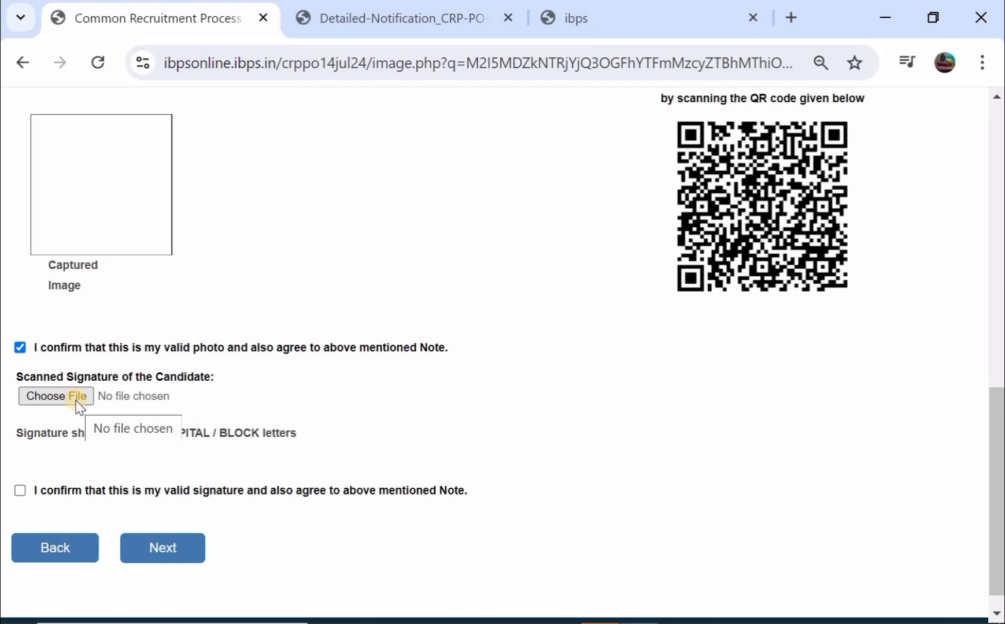
scroll(80, 407, "down", 1)
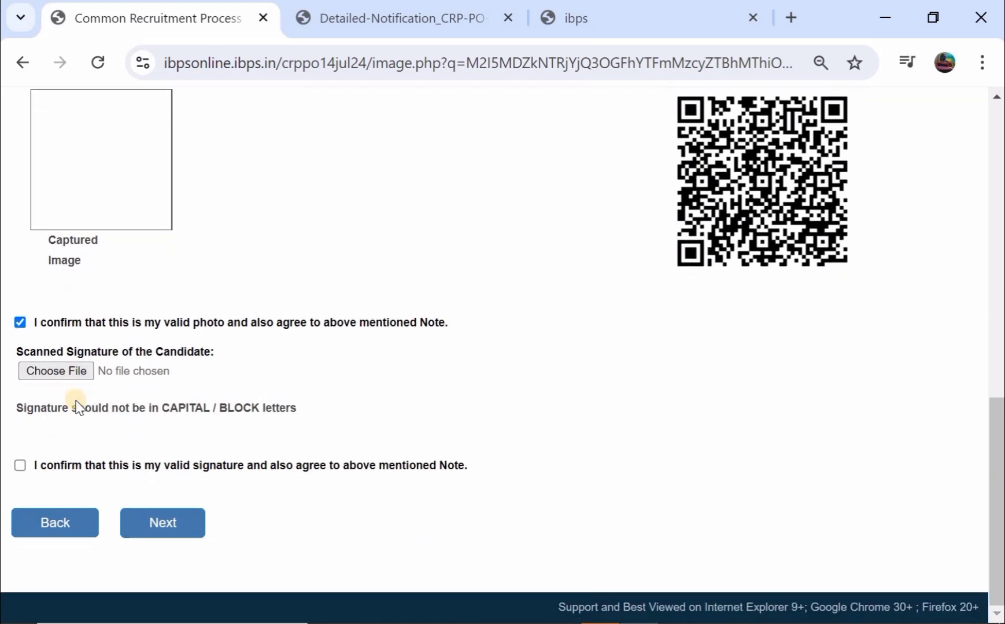
left_click(20, 467)
- Continue to the Details step and set the candidate's category to OBC (NCL)
left_click(166, 523)
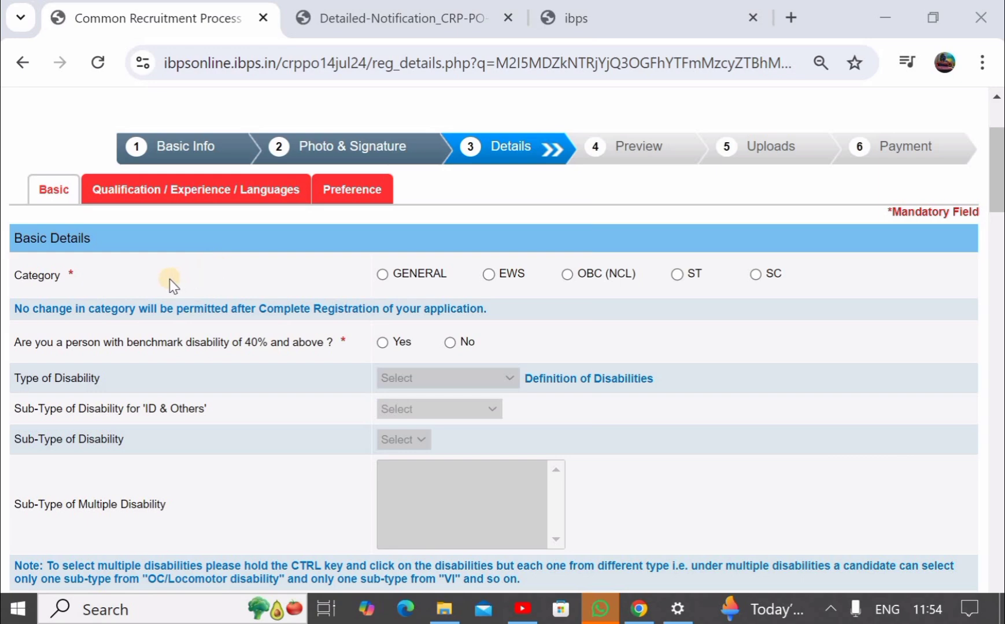
left_click(381, 275)
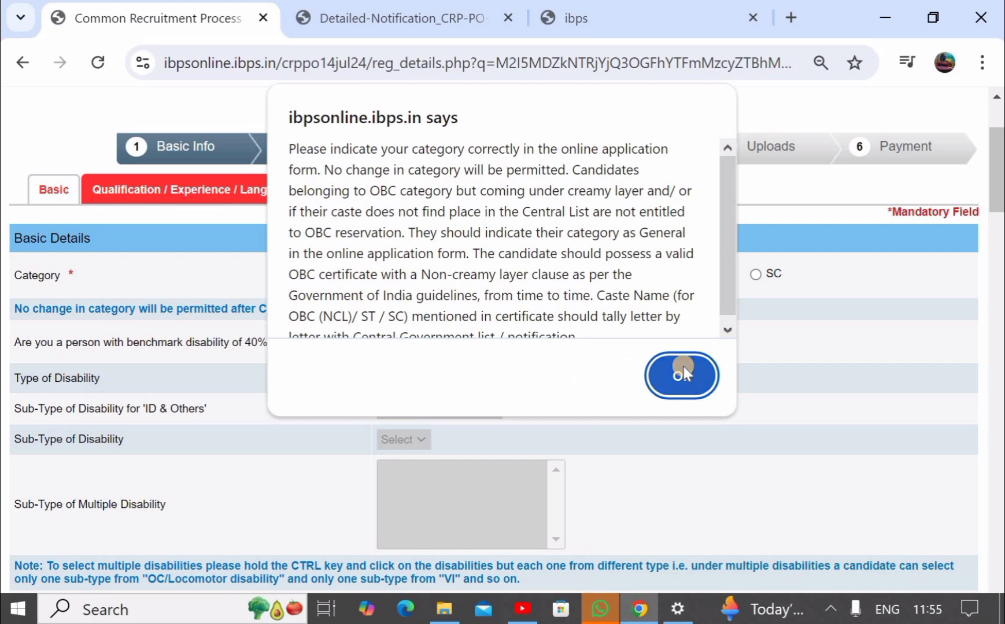
left_click(683, 370)
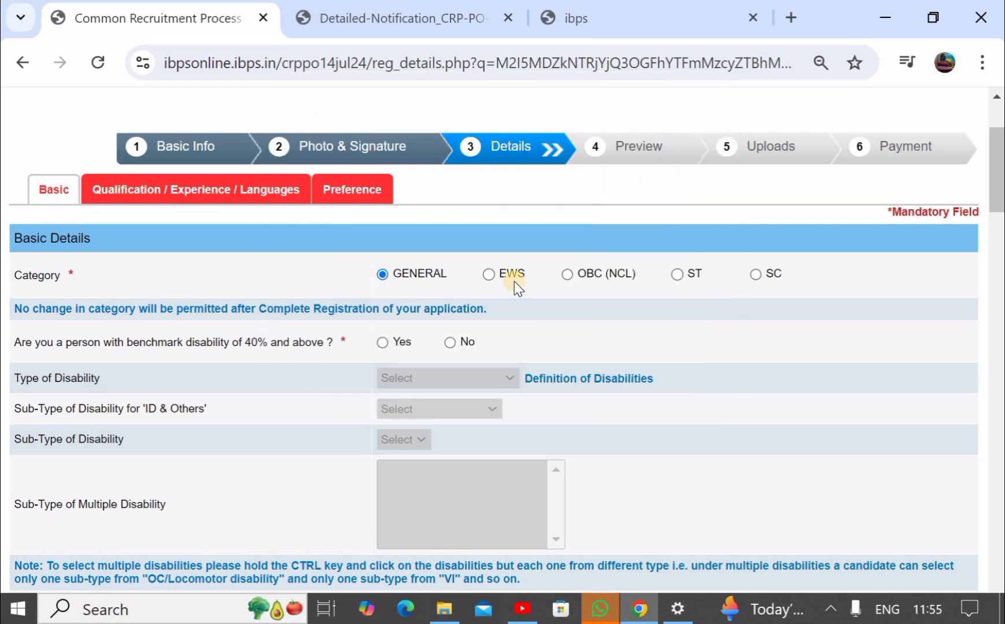
left_click(565, 275)
left_click(680, 372)
- Answer No to benchmark disability after briefly trying Yes, leaving the disability type unset
scroll(682, 373, "down", 1)
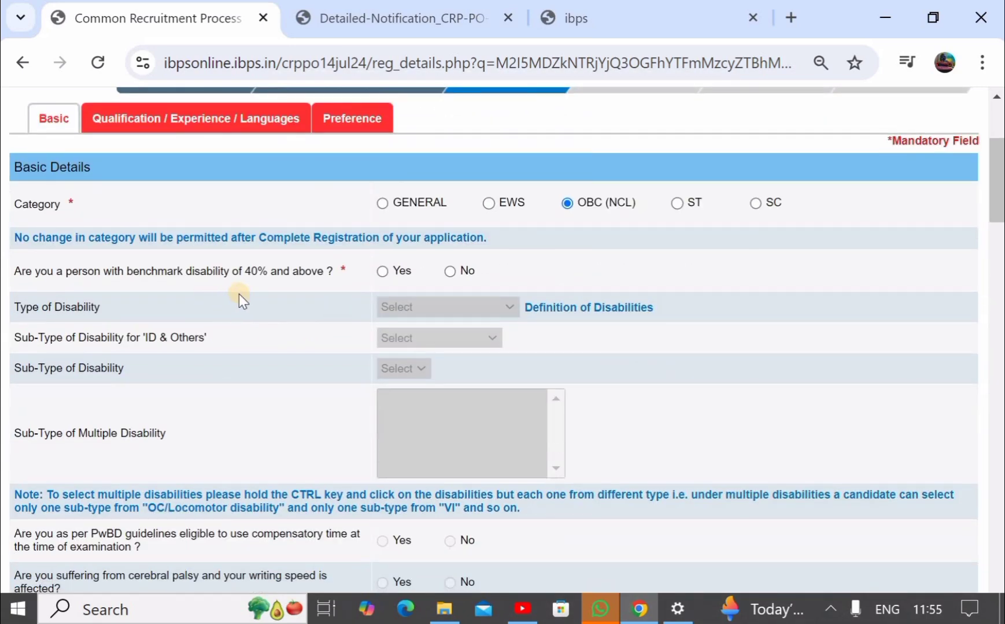
left_click(382, 272)
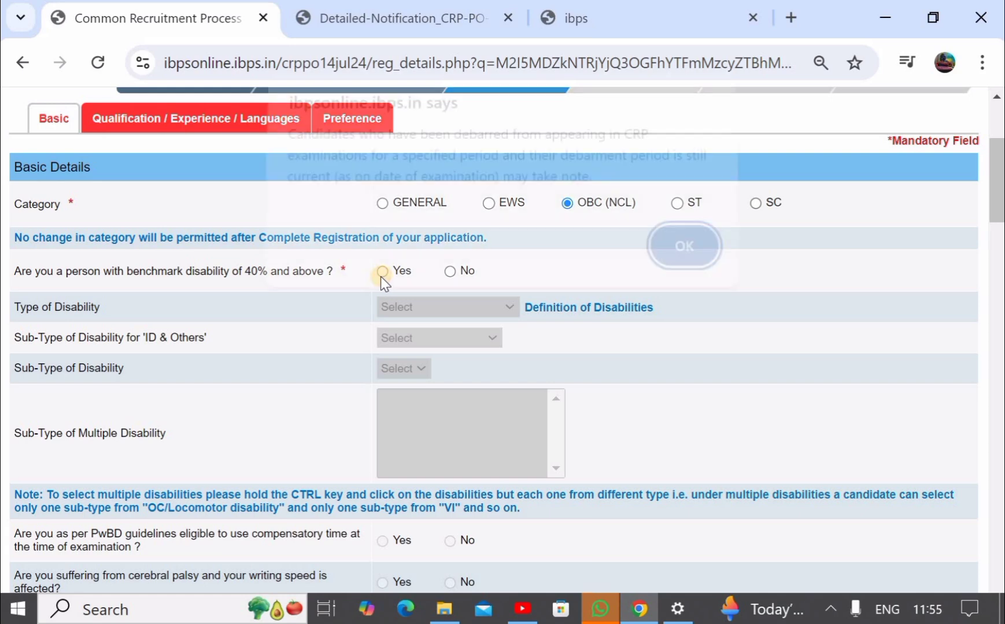
left_click(656, 258)
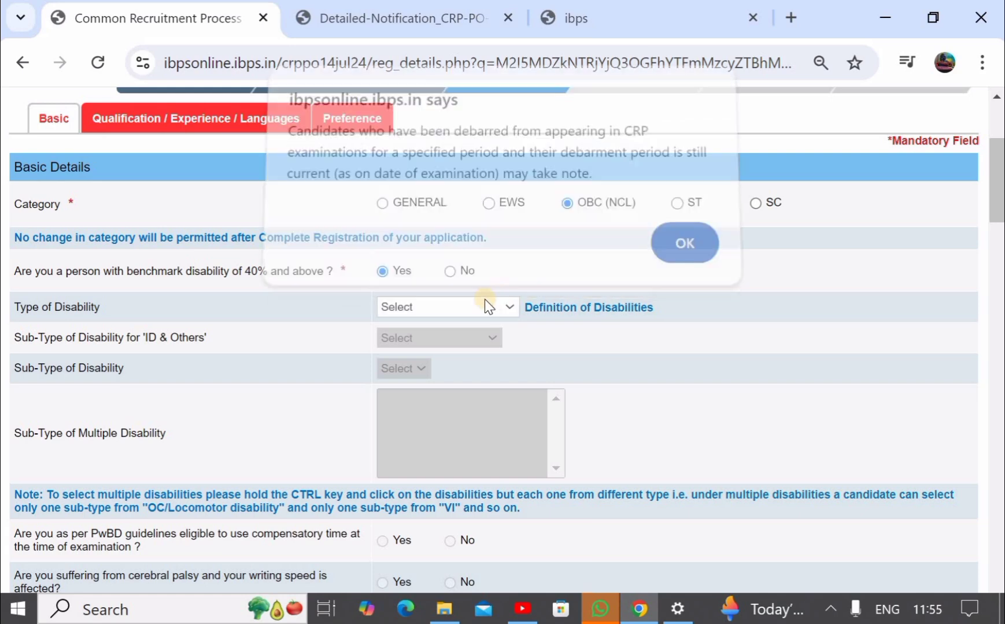
left_click(457, 310)
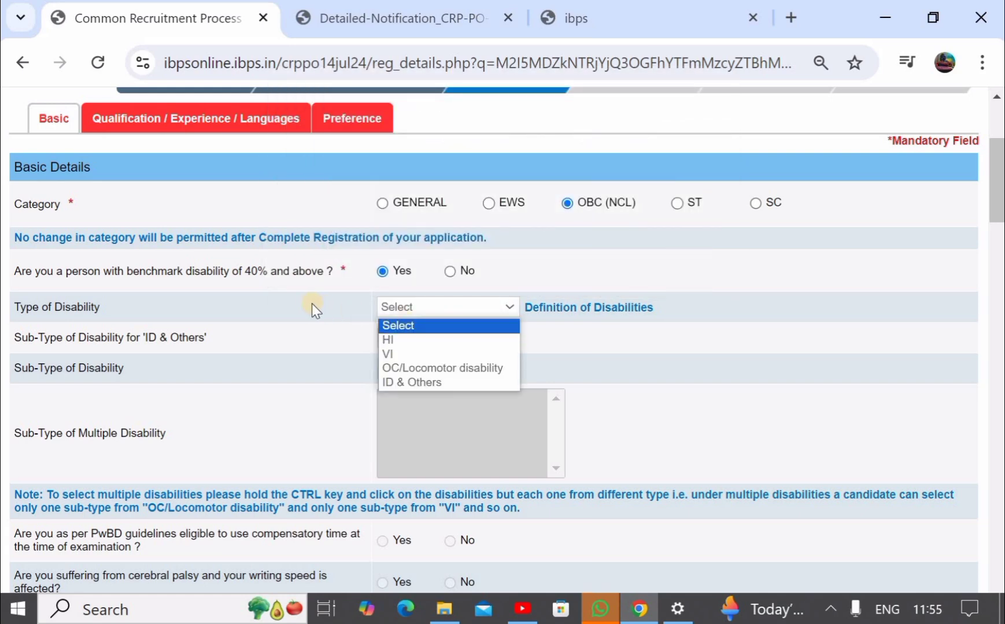
left_click(335, 312)
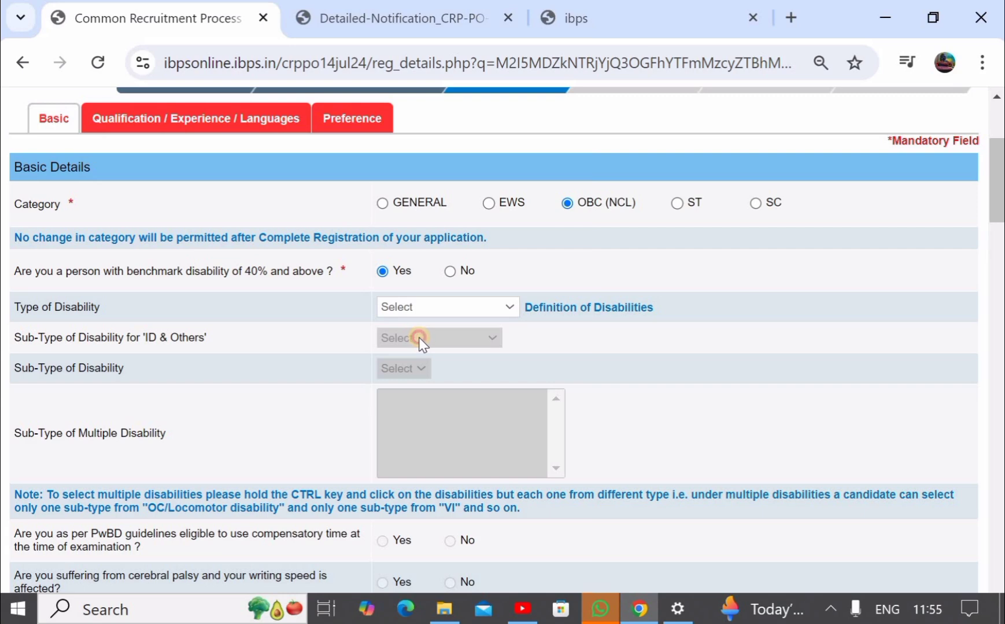
left_click(449, 271)
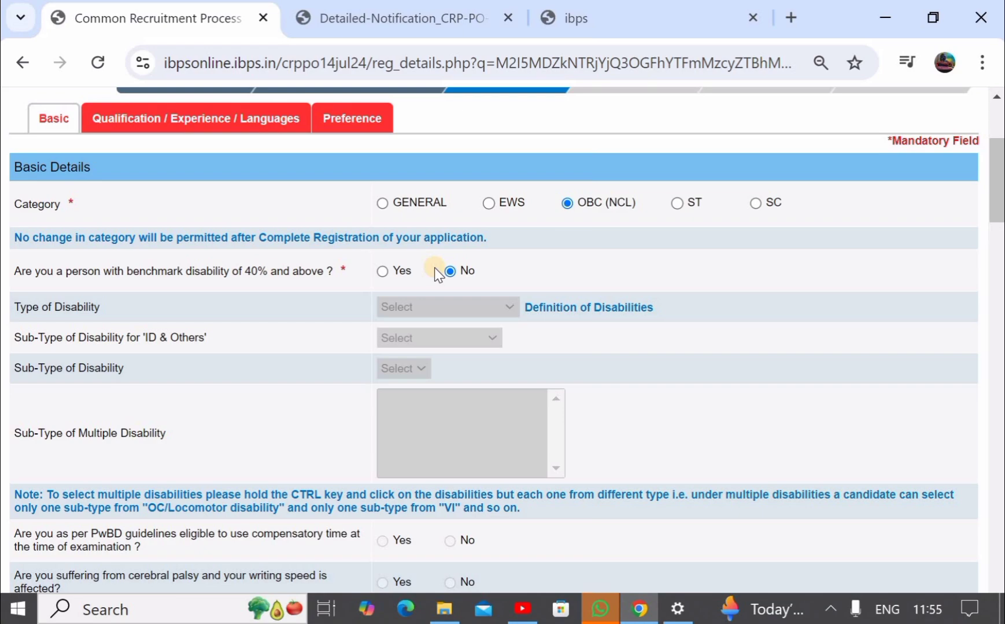
- Answer No to the RPwD writing-difficulty, 1984 riots and Ex-Serviceman questions
scroll(434, 269, "down", 5)
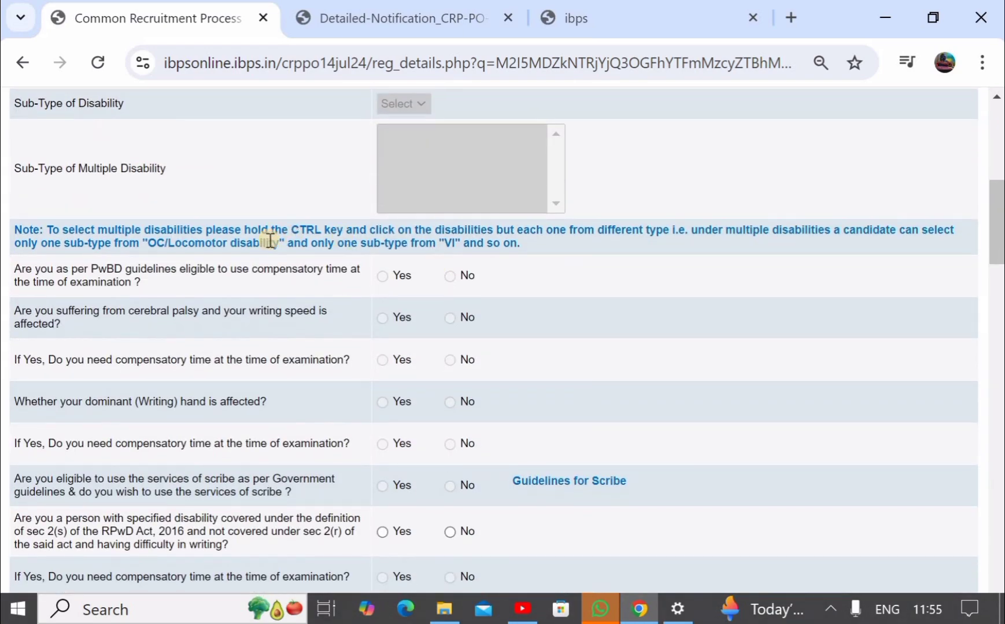
scroll(413, 297, "down", 2)
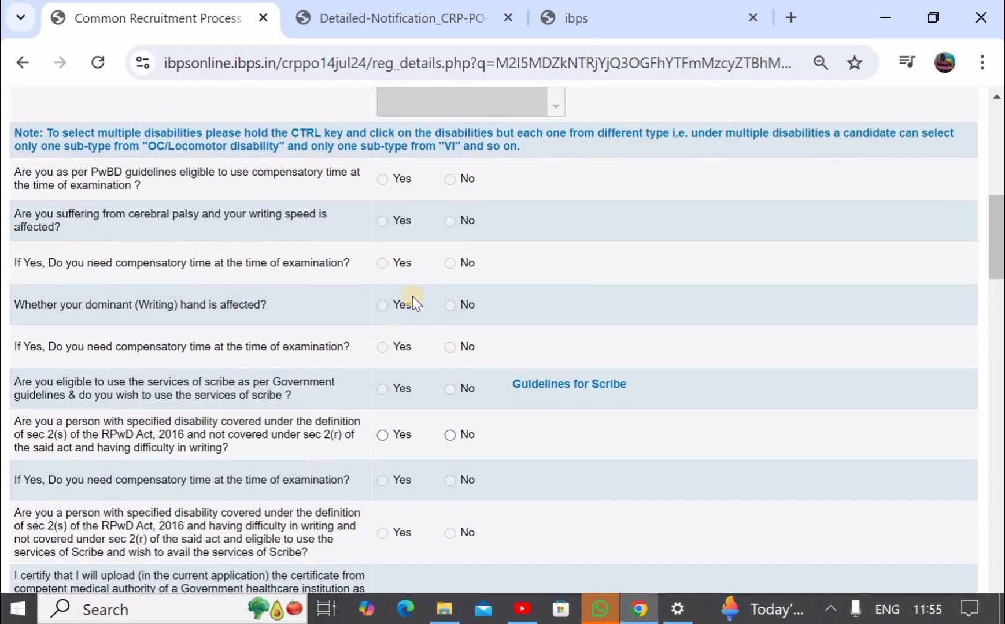
scroll(412, 297, "down", 3)
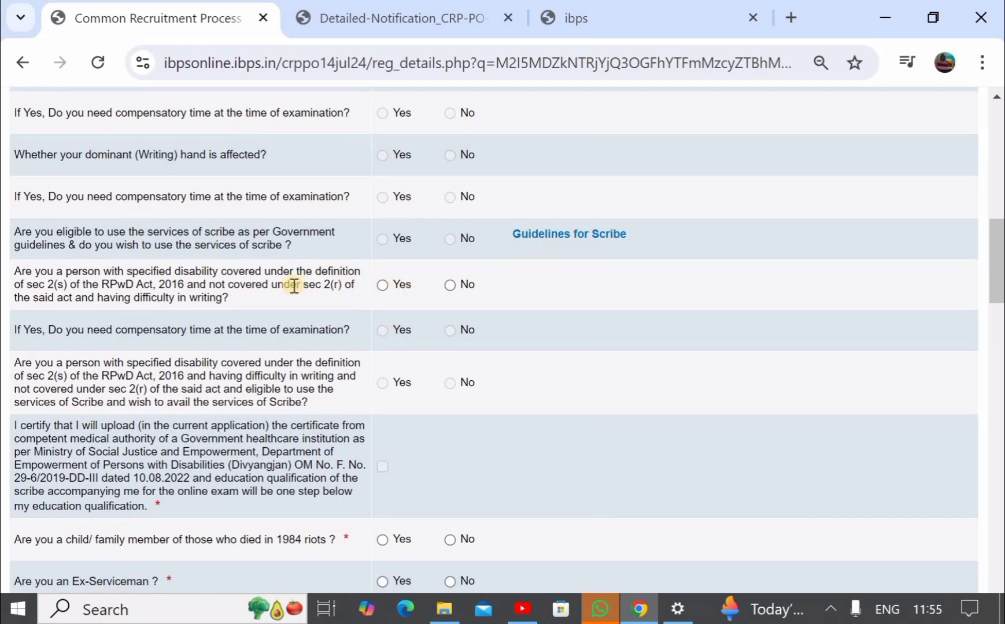
left_click(450, 284)
scroll(452, 286, "down", 2)
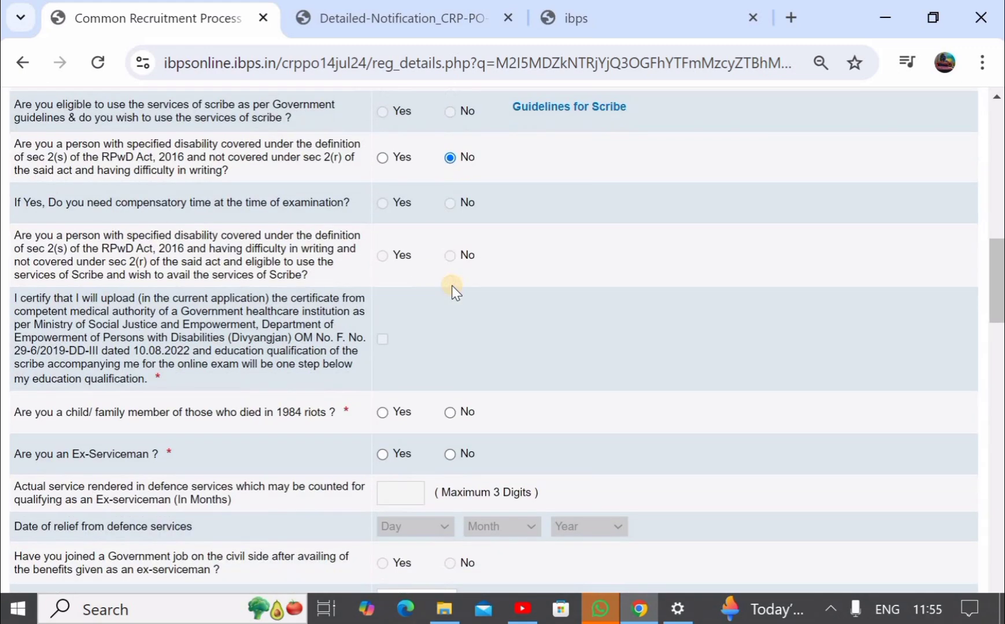
scroll(452, 286, "down", 1)
scroll(451, 286, "down", 1)
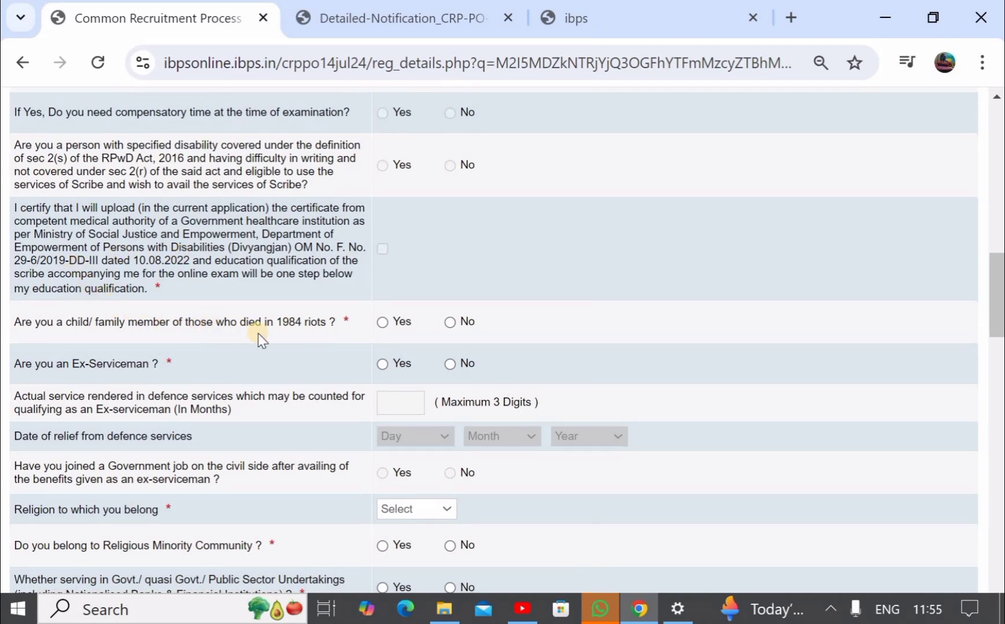
left_click(451, 322)
scroll(451, 322, "down", 1)
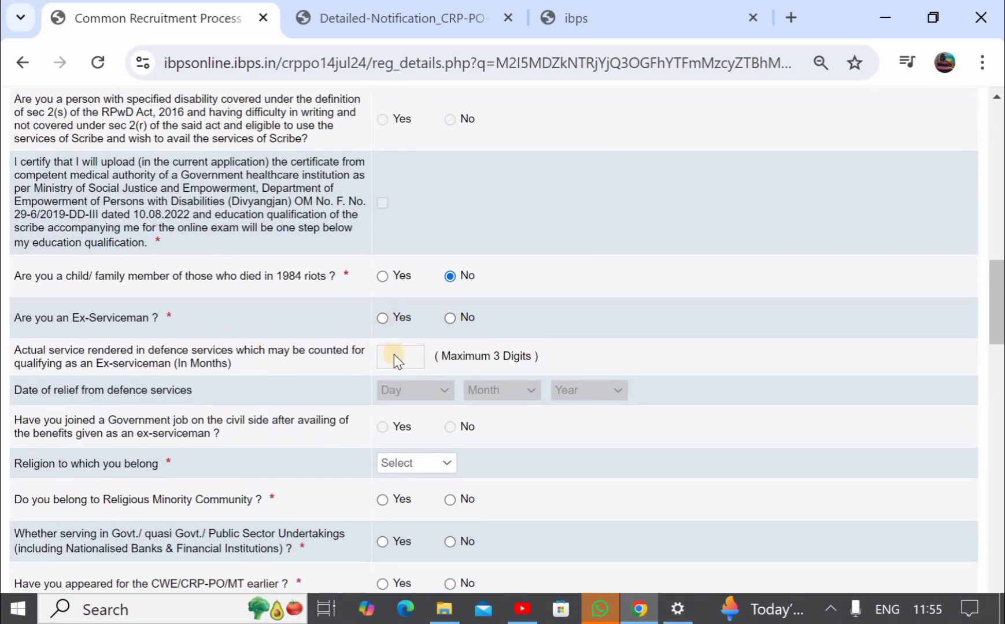
left_click(451, 318)
- Set religion to Hindu and answer No to the religious minority question
scroll(451, 320, "down", 1)
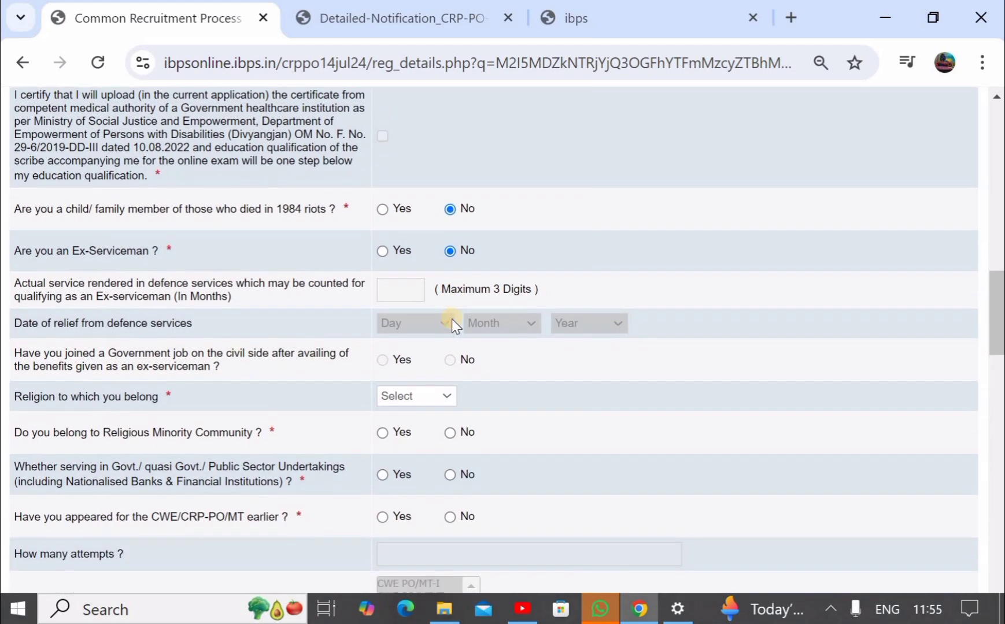
scroll(451, 319, "down", 1)
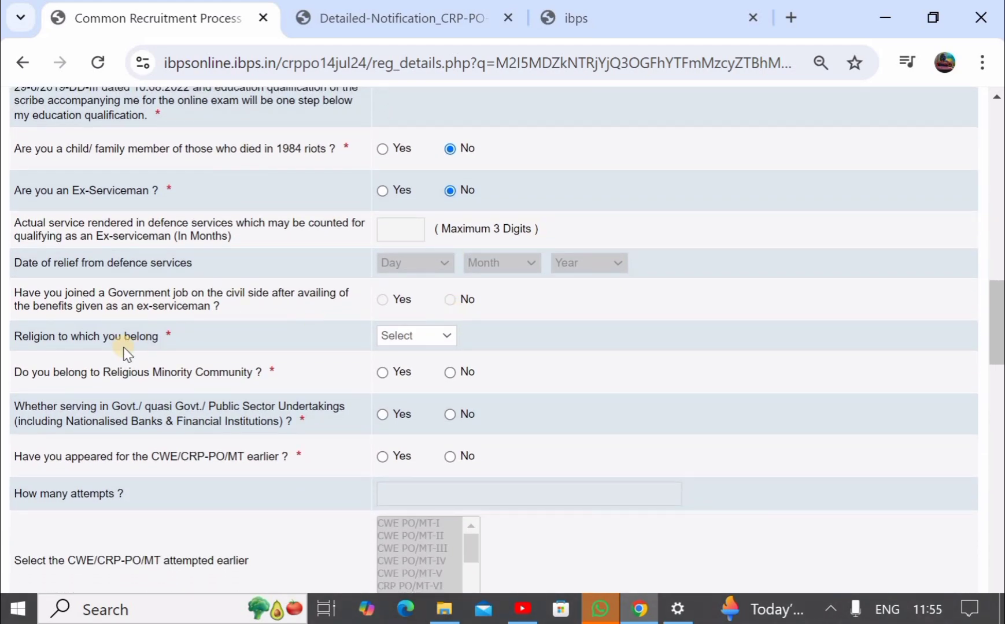
left_click(394, 337)
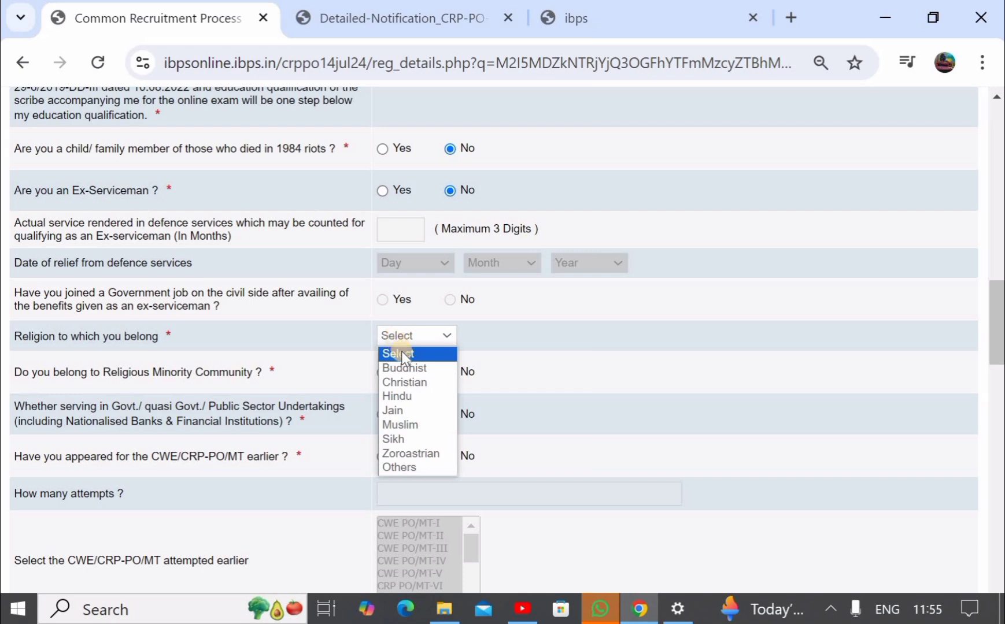
left_click(417, 398)
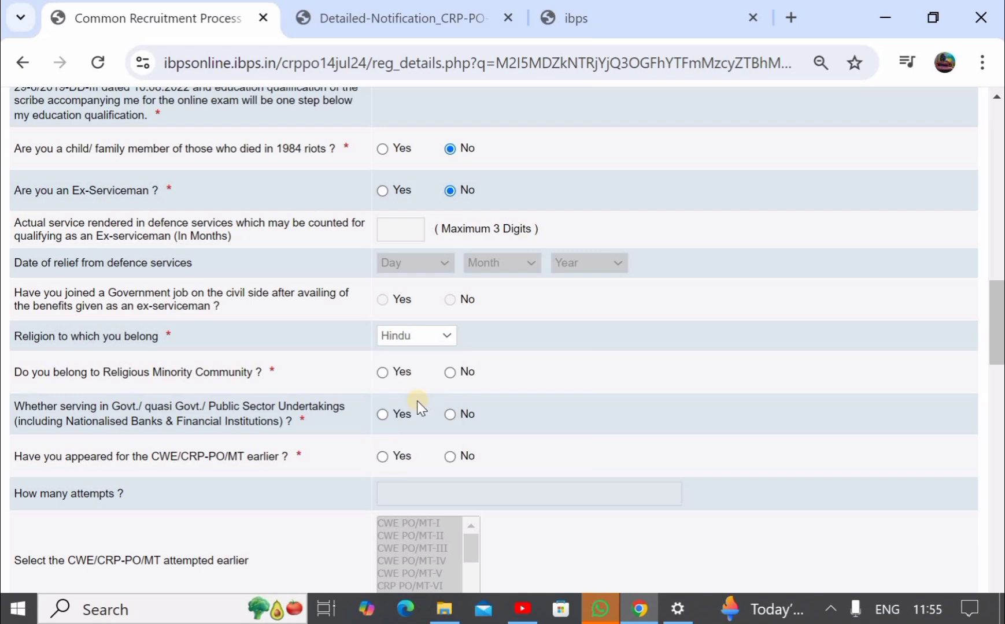
scroll(416, 400, "down", 1)
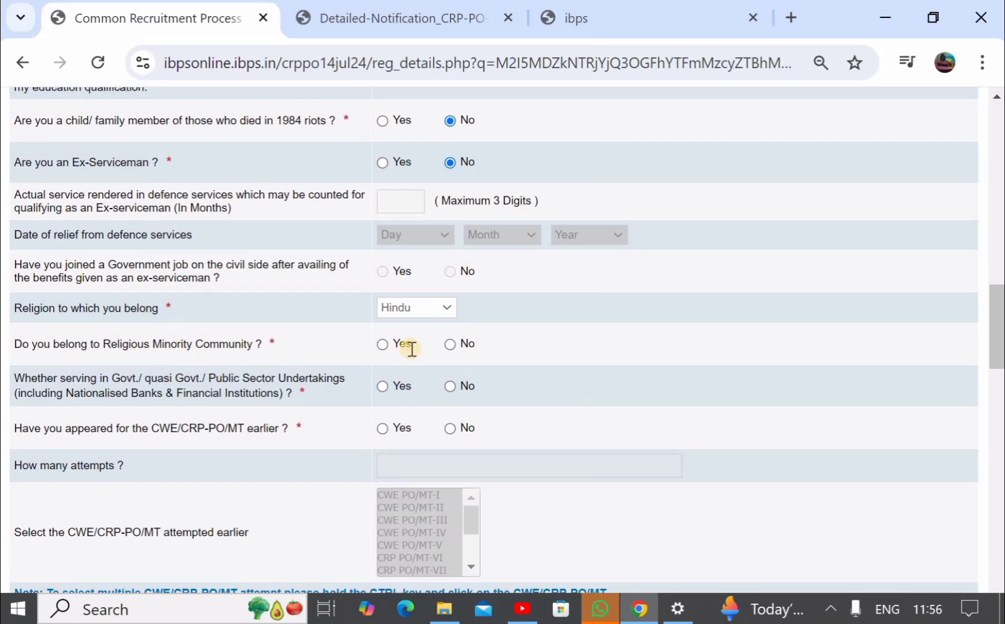
left_click(383, 345)
left_click(449, 344)
scroll(449, 343, "down", 1)
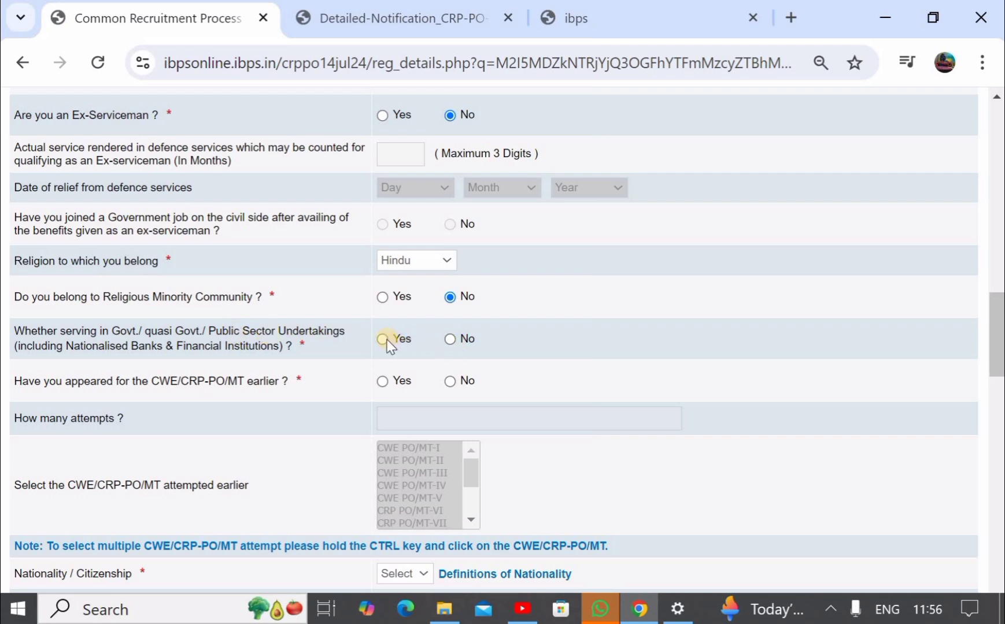
- Answer No to Govt./PSU service and to earlier CWE/CRP-PO/MT appearance, leaving attempt fields blank
left_click(449, 339)
scroll(449, 342, "down", 1)
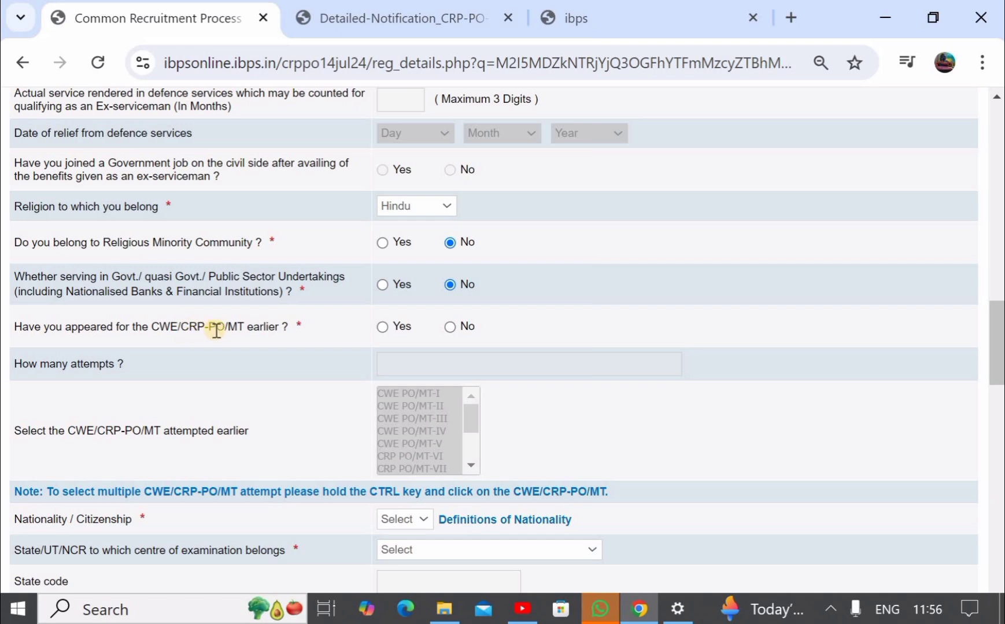
left_click(383, 327)
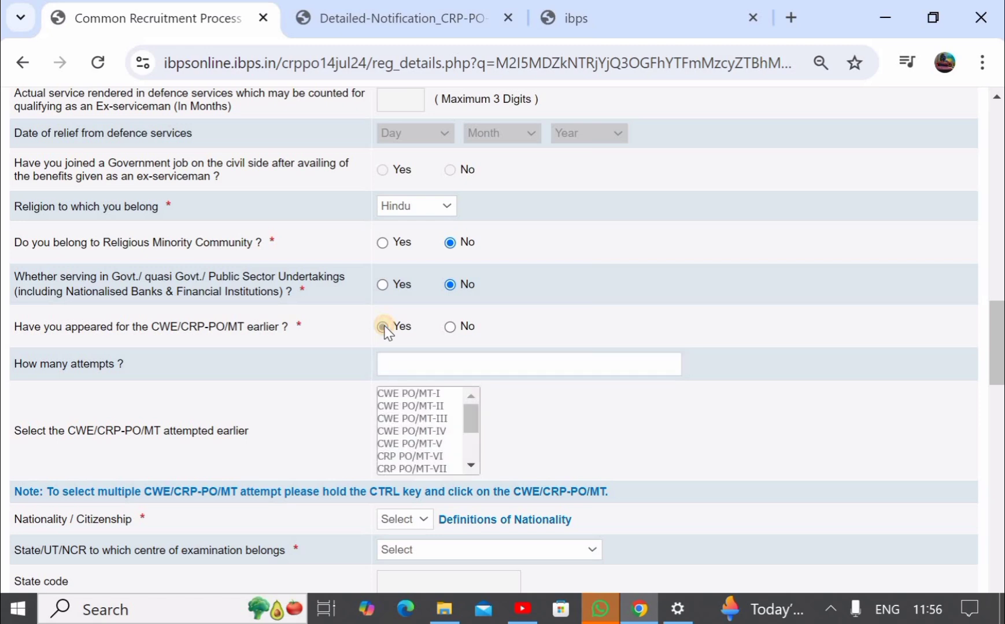
left_click(407, 367)
type("2")
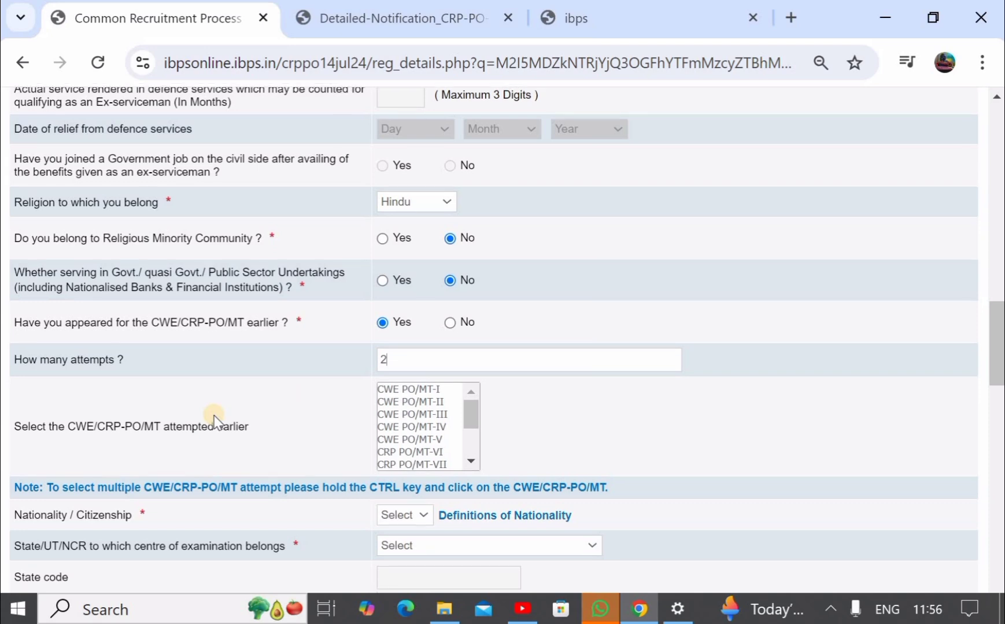
scroll(213, 417, "down", 1)
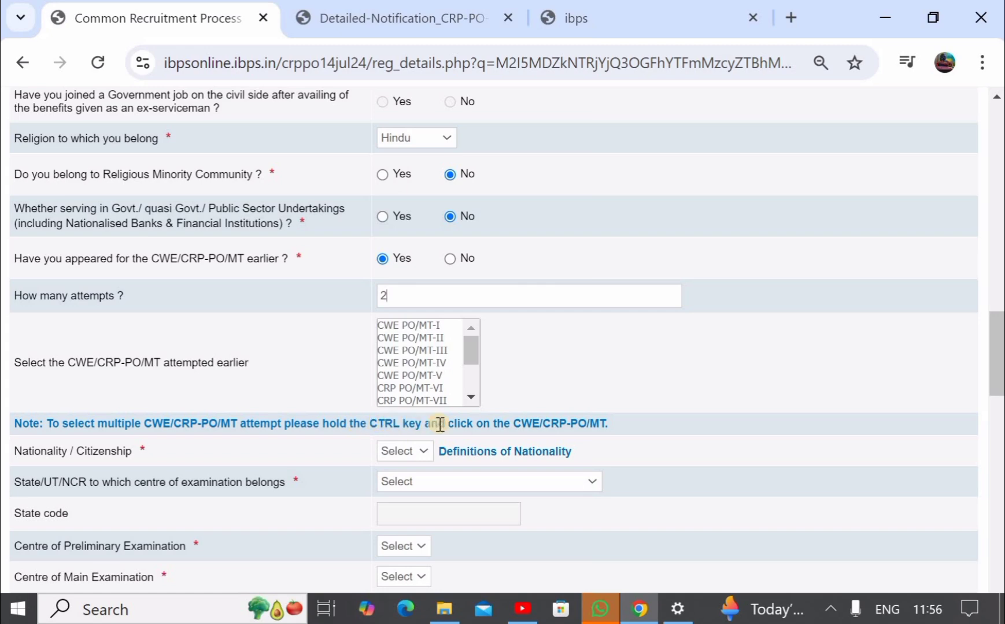
left_click(418, 364)
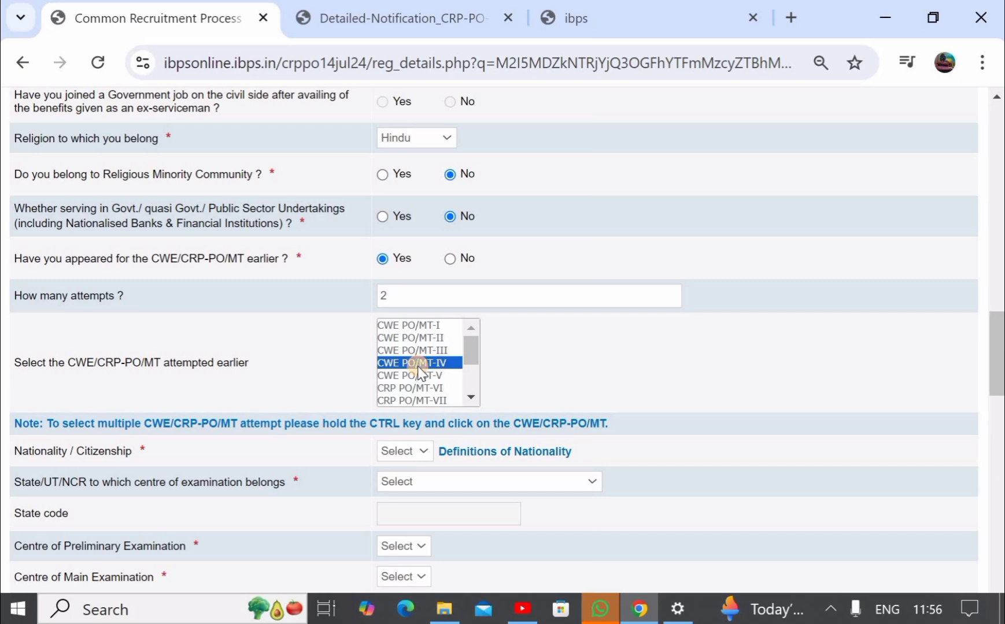
left_click(542, 354)
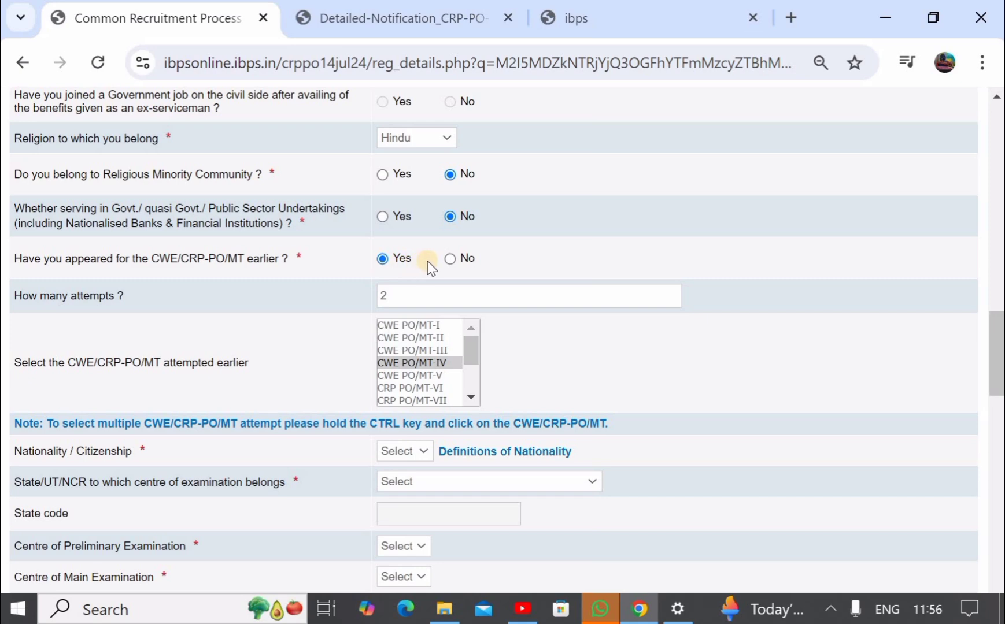
left_click(449, 258)
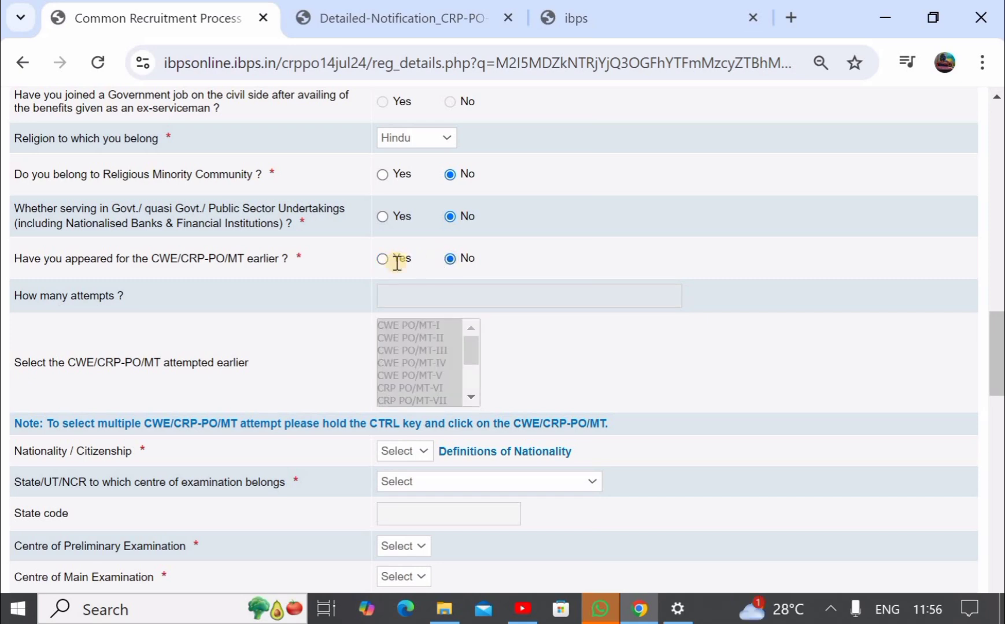
- Set nationality to Indian and the examination-centre state to Telangana
scroll(395, 263, "down", 2)
scroll(396, 263, "down", 1)
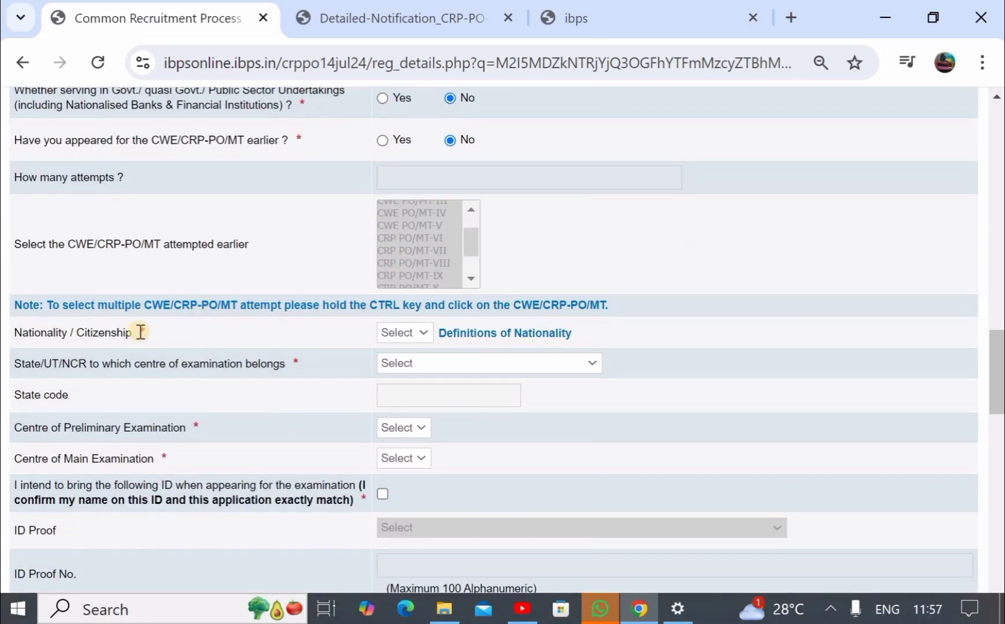
left_click(403, 335)
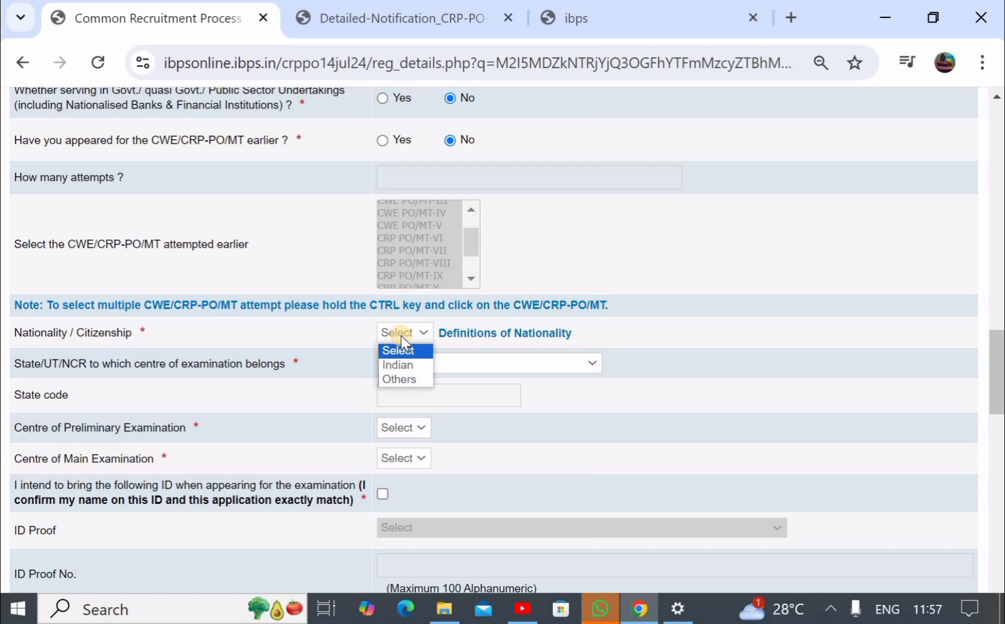
left_click(404, 366)
scroll(407, 374, "down", 1)
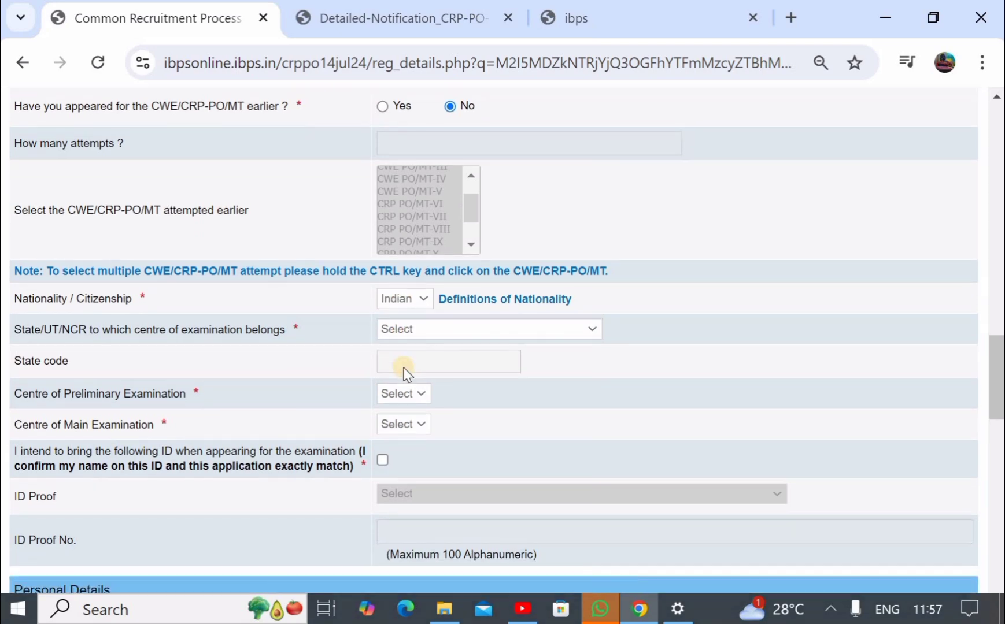
left_click(458, 330)
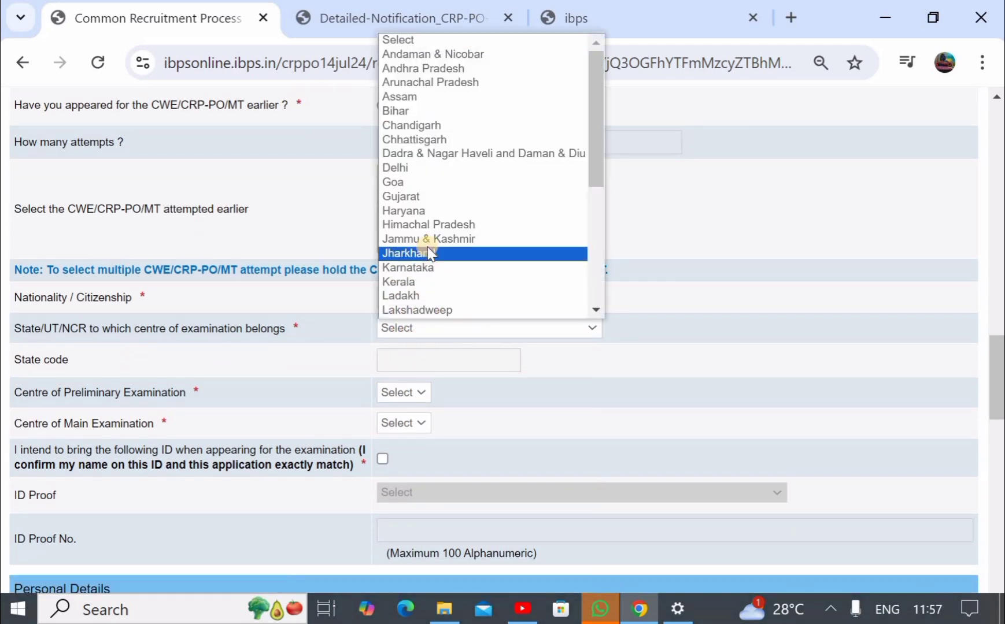
scroll(425, 253, "down", 5)
left_click(427, 255)
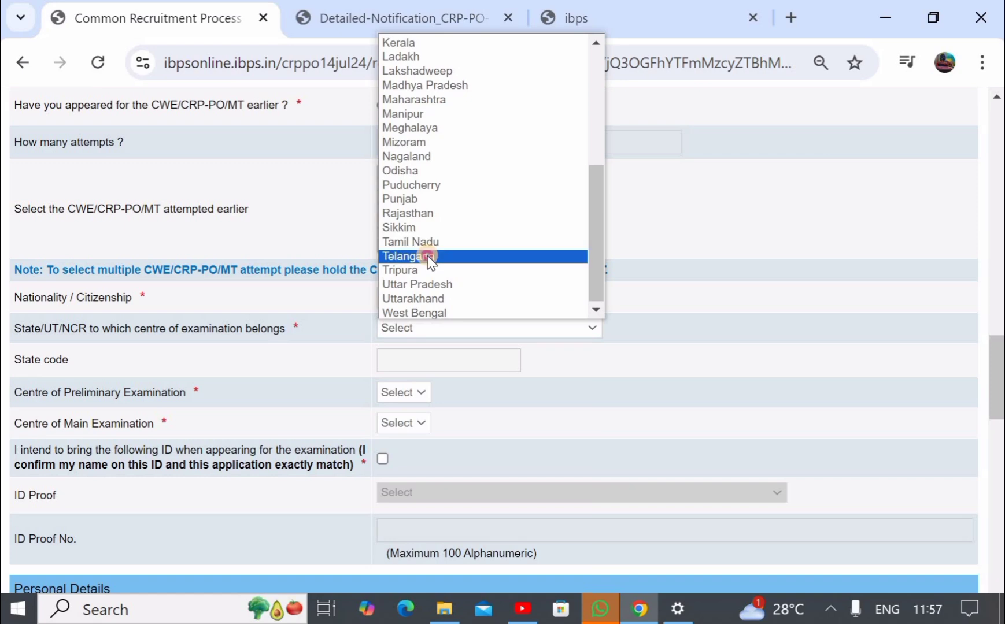
- Choose Warangal as the preliminary centre and Hyderabad/Secundarabad as the main exam centre
scroll(427, 256, "down", 2)
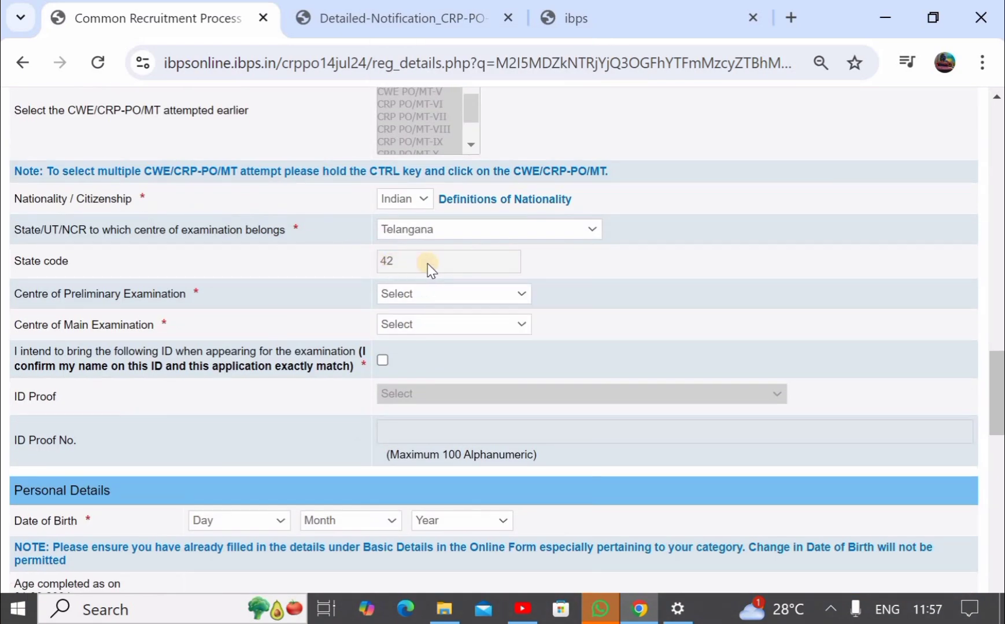
scroll(428, 264, "down", 1)
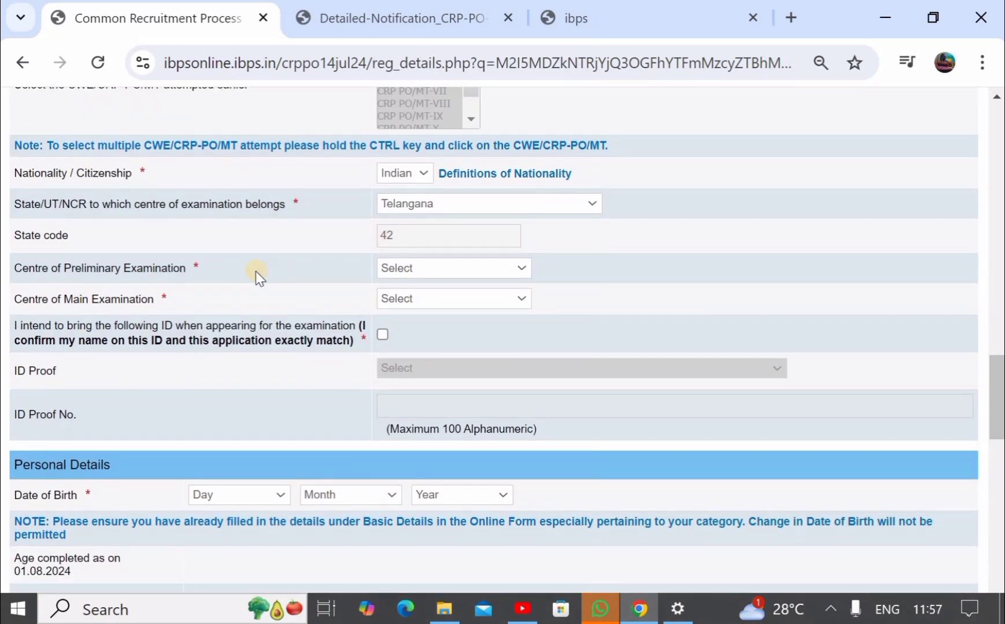
left_click(415, 269)
scroll(435, 276, "down", 1)
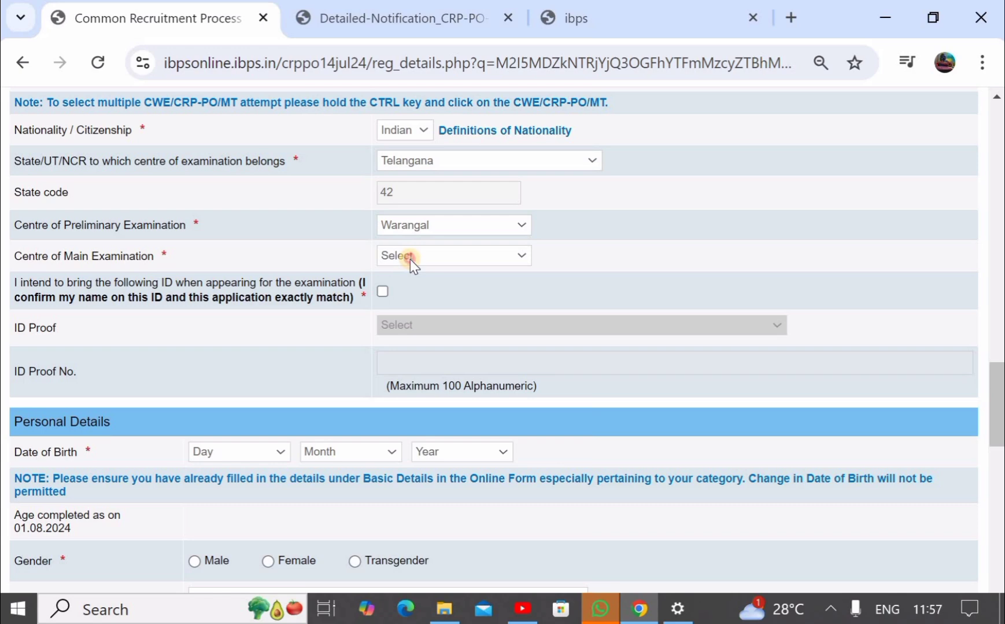
left_click(410, 259)
left_click(409, 289)
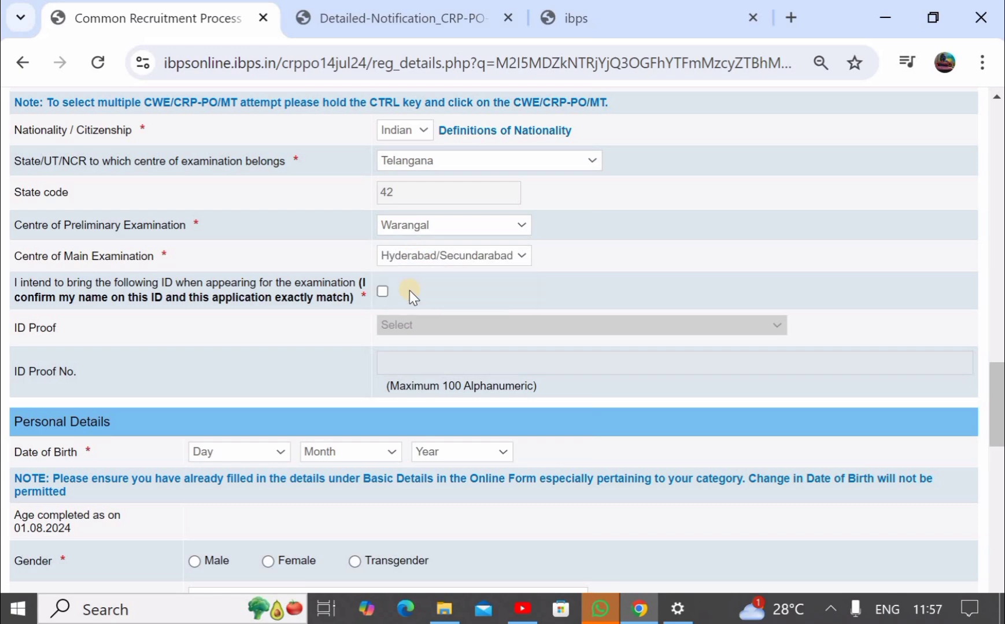
scroll(410, 289, "down", 1)
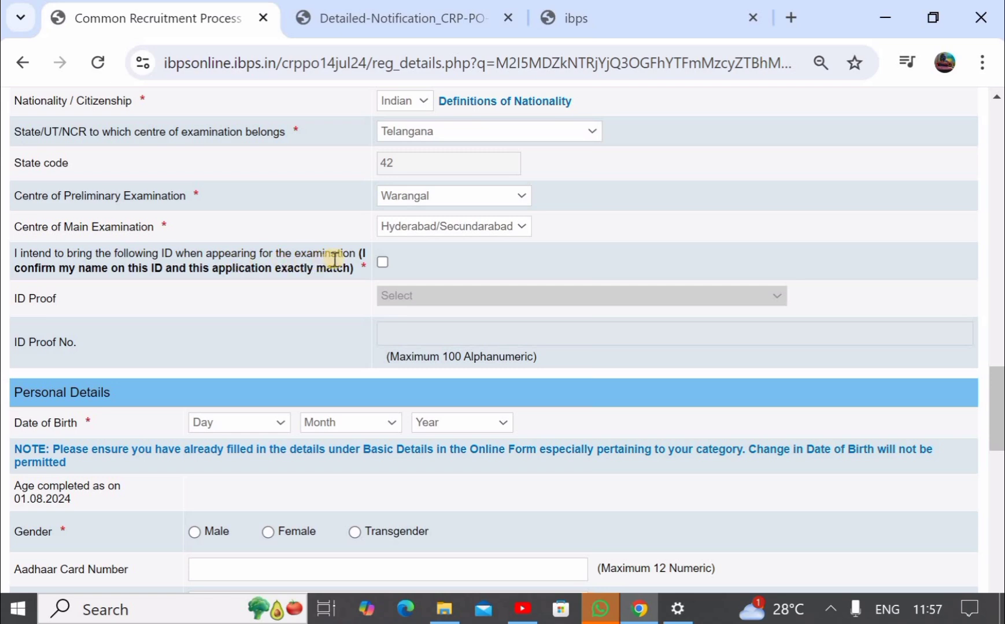
- Tick the ID declaration, choose Aadhaar Card as ID proof, and place the cursor in ID Proof No
left_click(380, 262)
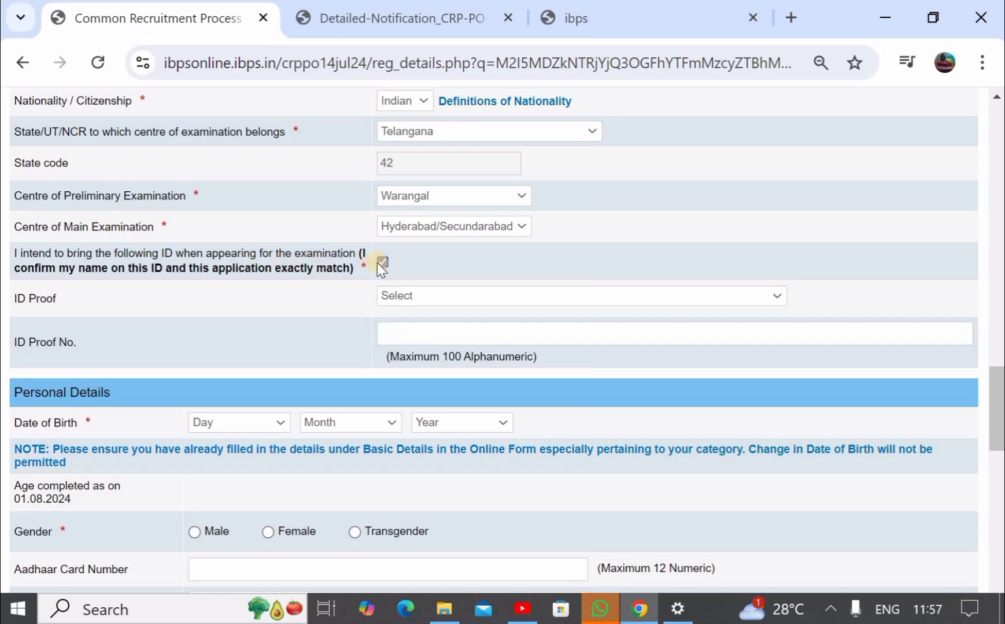
left_click(426, 298)
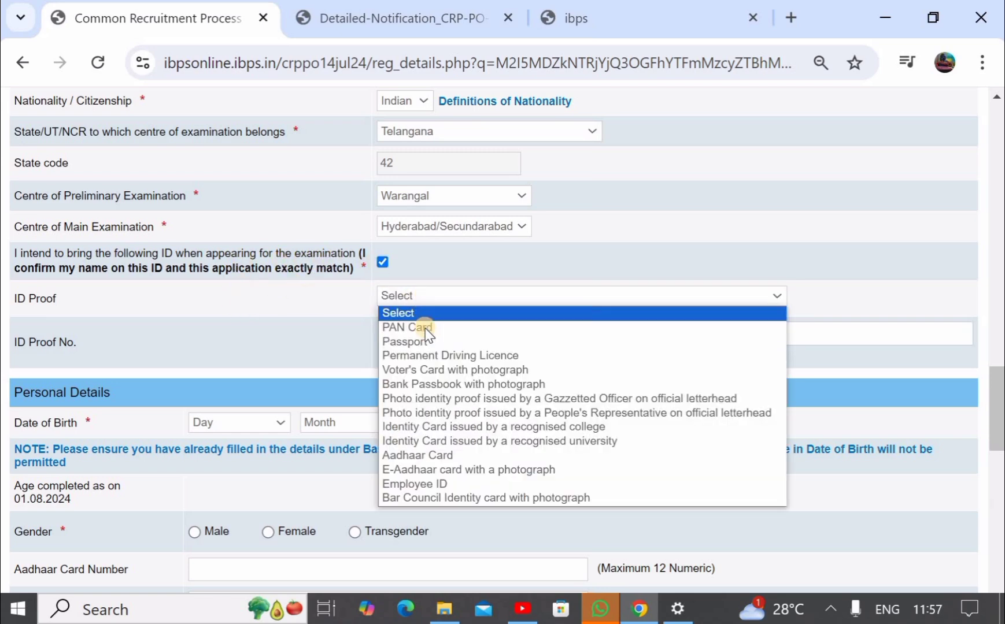
left_click(442, 454)
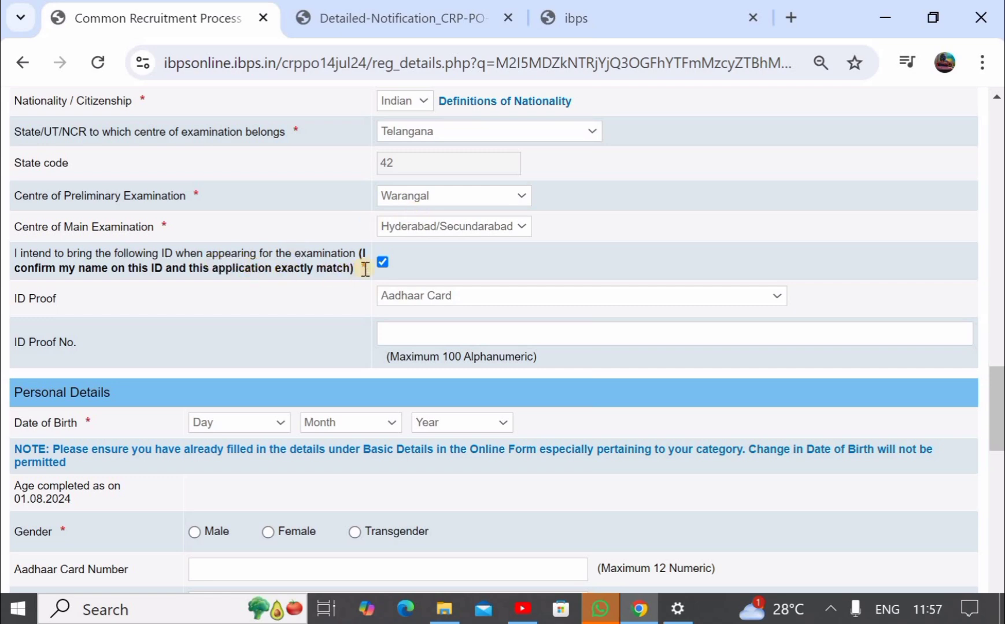
scroll(411, 290, "down", 1)
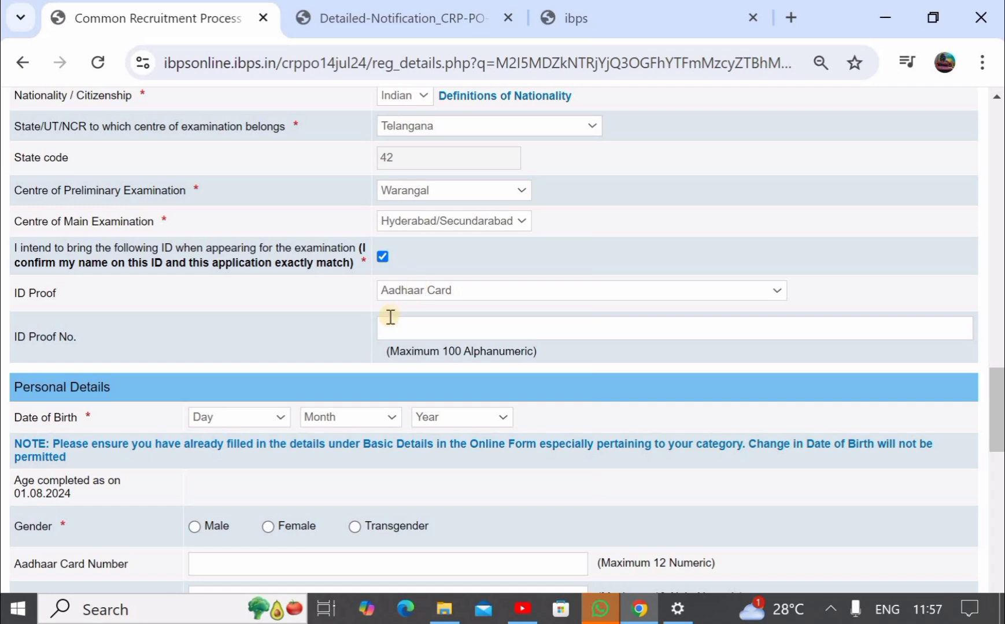
left_click(411, 328)
scroll(410, 328, "down", 2)
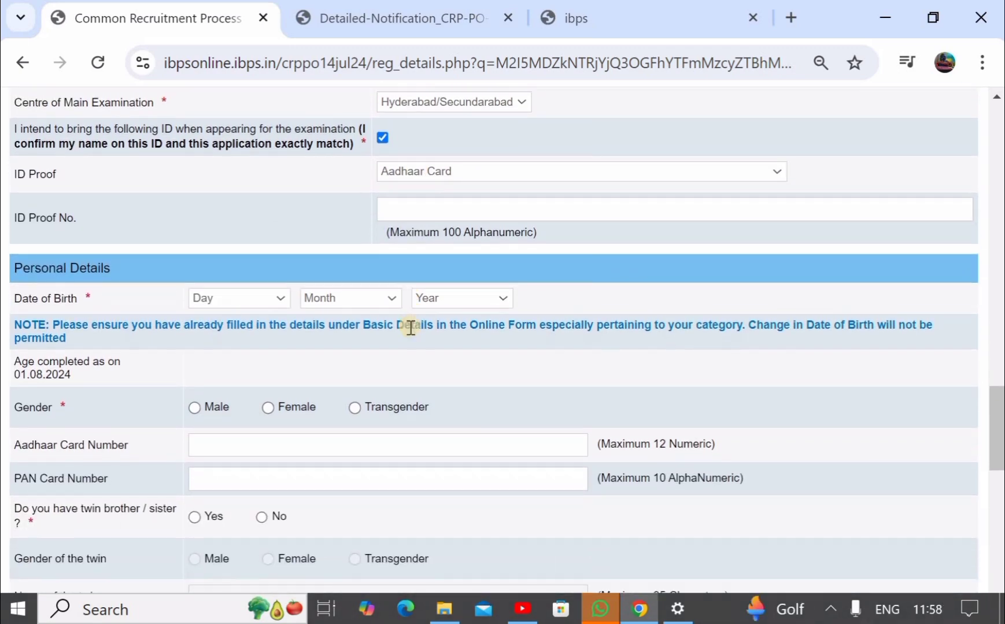
- Set the date of birth to 01 May 2002 and the gender to Male
scroll(223, 272, "down", 1)
left_click(222, 276)
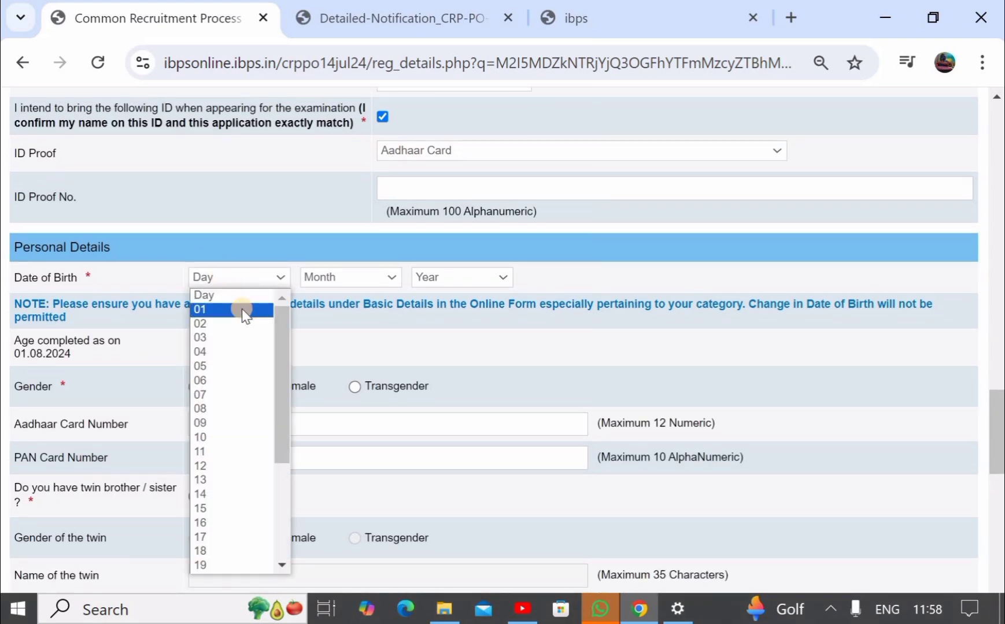
left_click(242, 310)
left_click(330, 279)
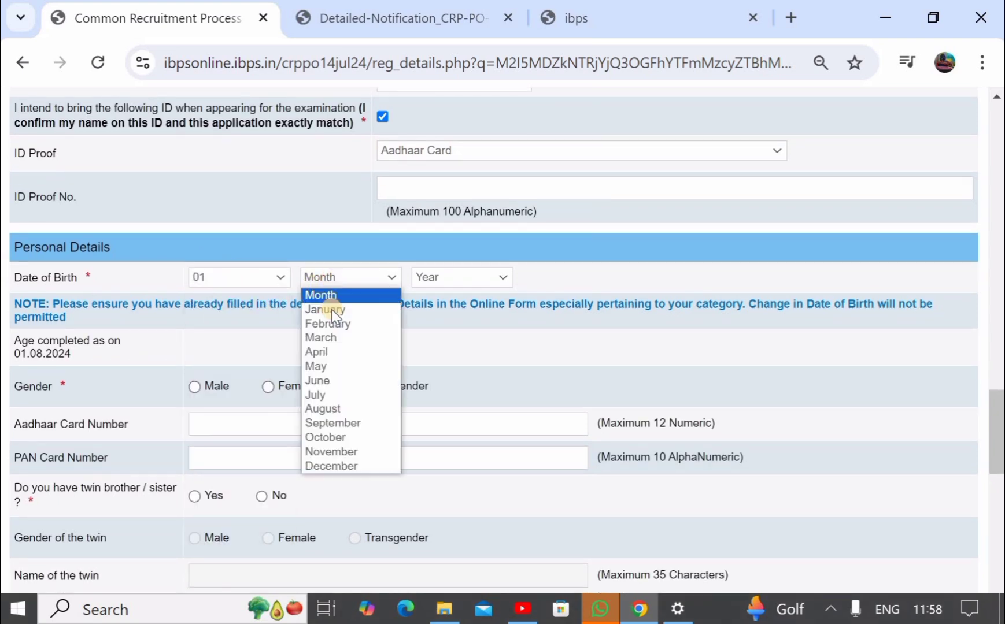
left_click(331, 342)
left_click(456, 283)
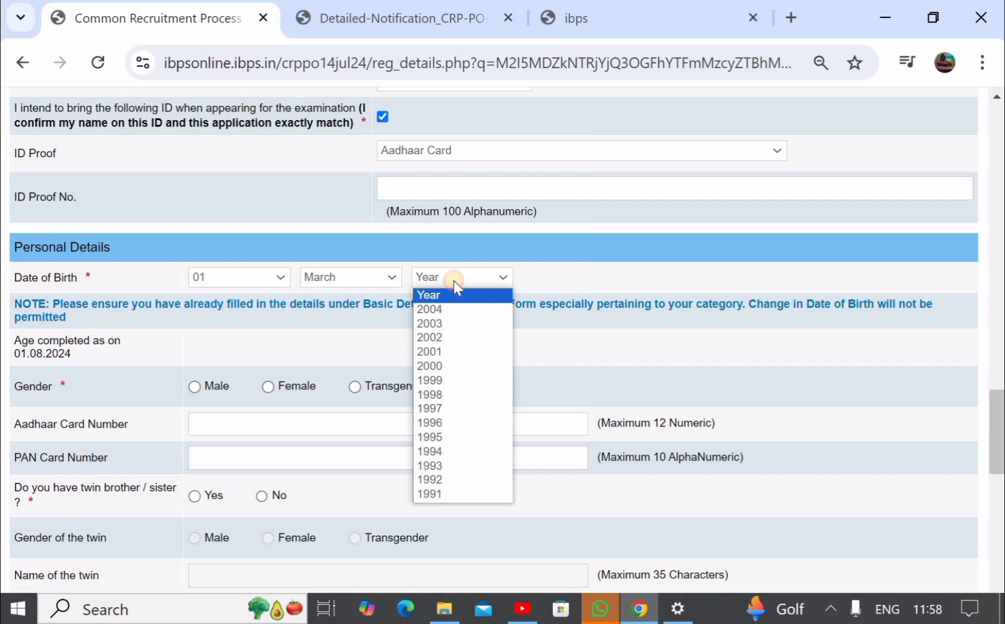
left_click(447, 339)
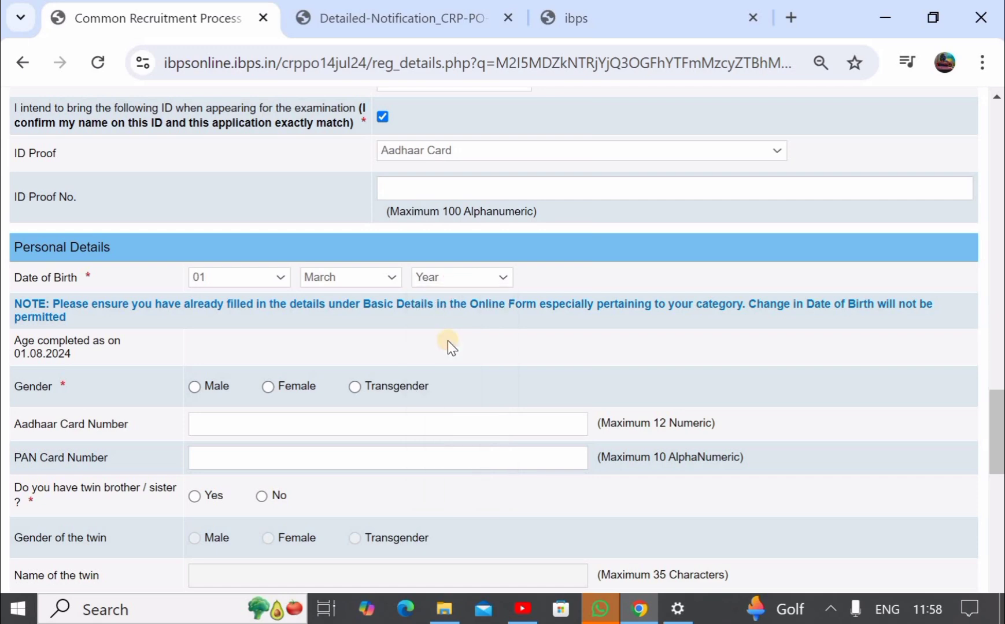
scroll(200, 344, "down", 1)
left_click(195, 341)
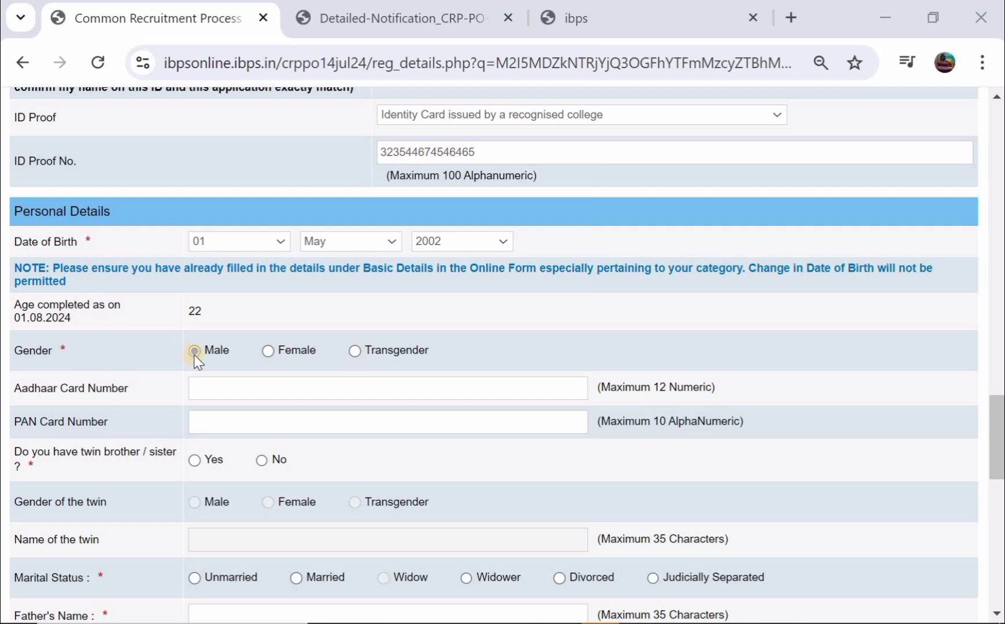
- Answer No to the twin question and set marital status to Unmarried
scroll(197, 361, "down", 1)
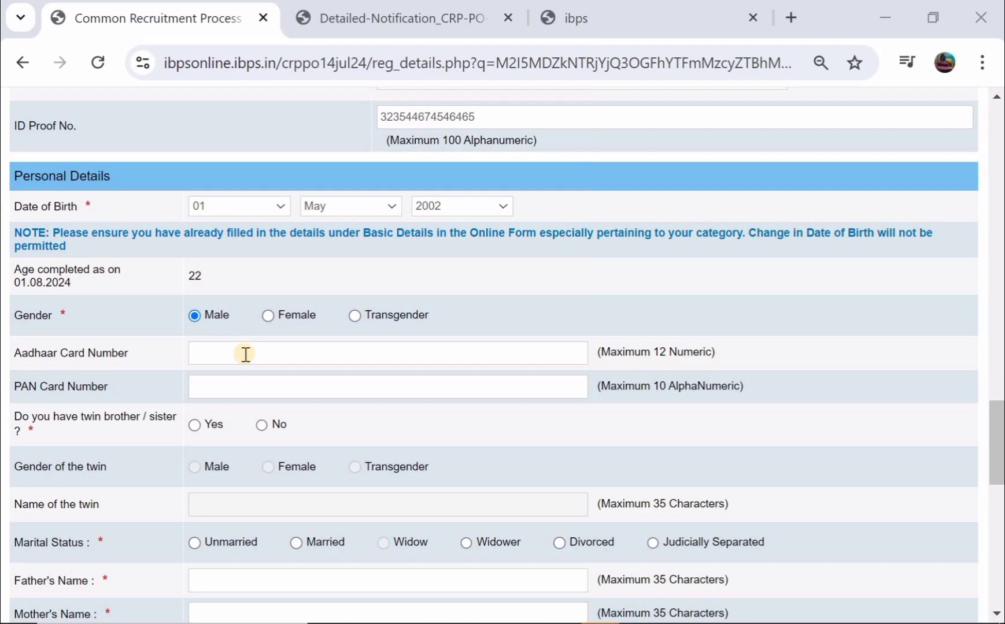
scroll(246, 354, "down", 1)
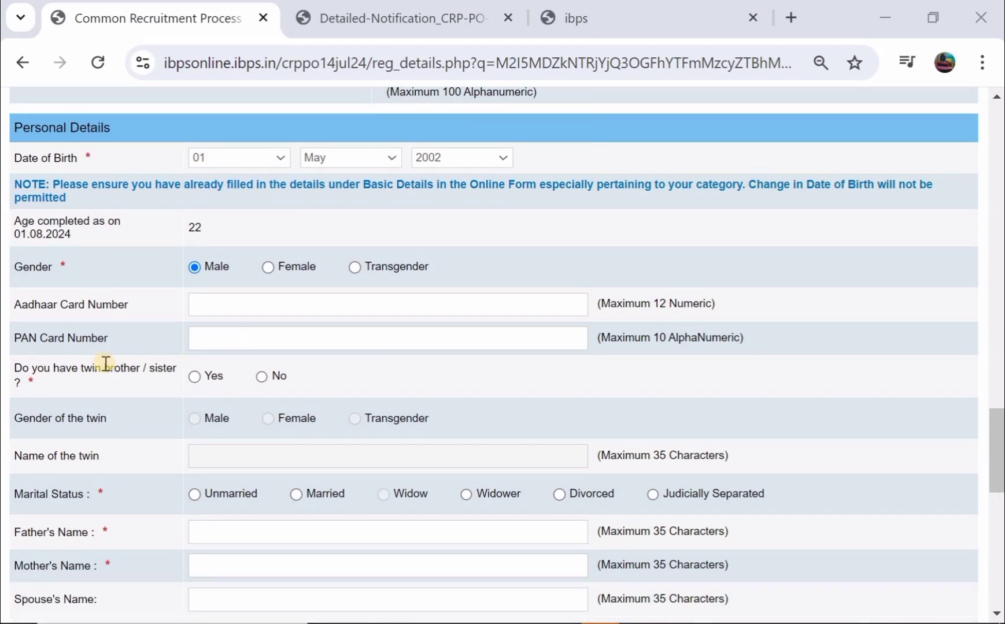
left_click(198, 381)
scroll(200, 383, "down", 1)
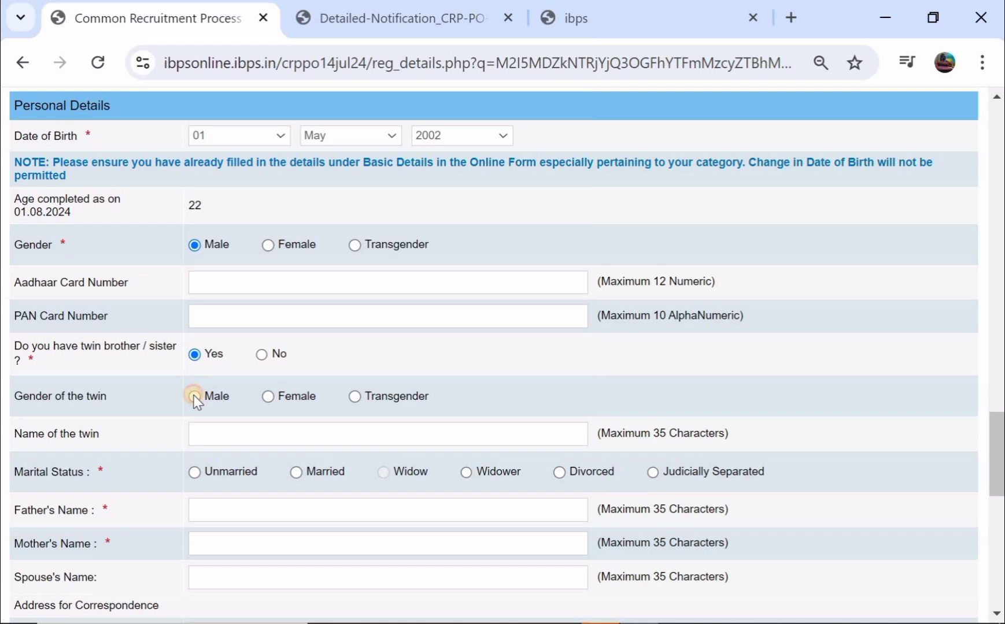
left_click(195, 397)
scroll(194, 395, "down", 1)
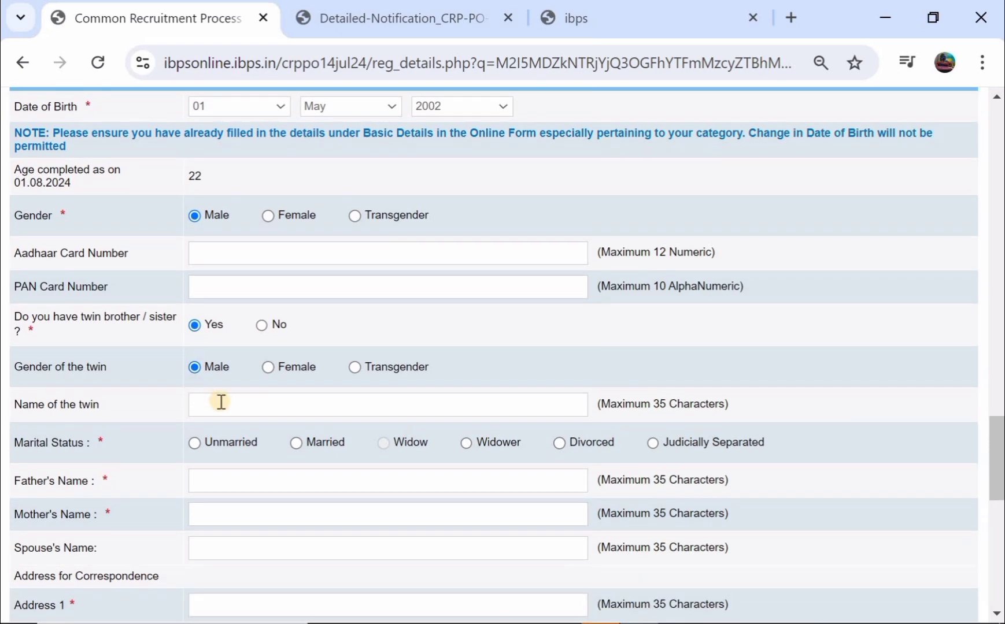
left_click(261, 326)
scroll(263, 328, "down", 4)
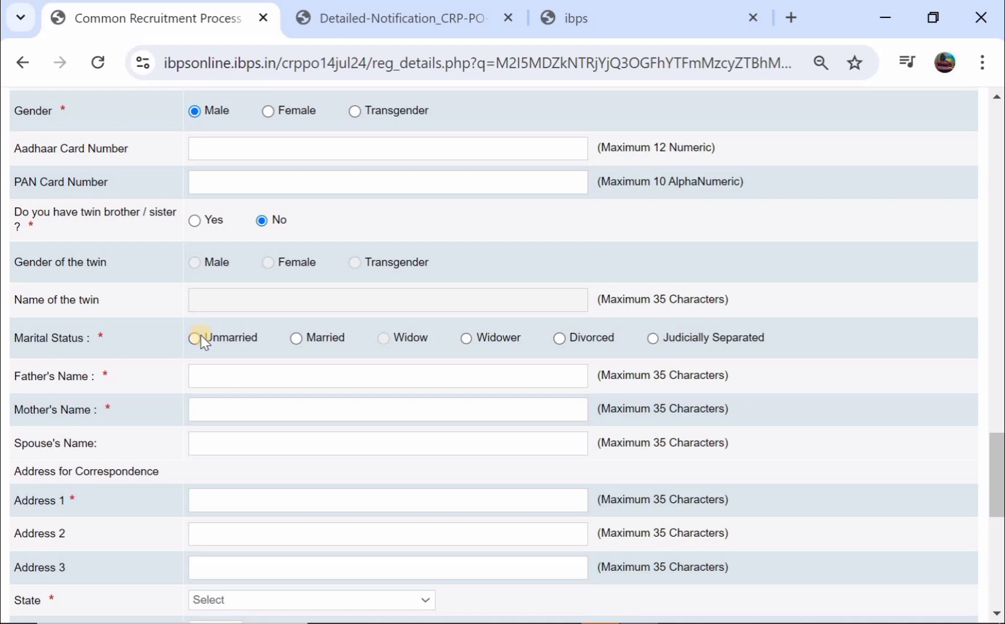
left_click(196, 338)
scroll(195, 338, "down", 2)
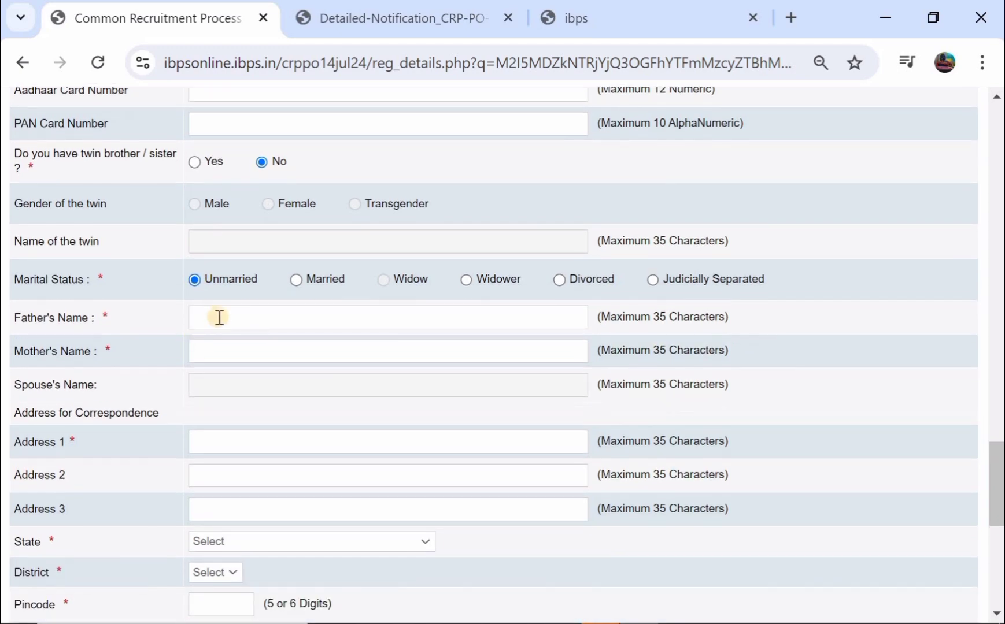
- Enter the father's name and the mother's name
left_click(224, 311)
type("SIRI")
left_click(218, 340)
type("KALLA")
- Fill in the first line of the correspondence address
scroll(218, 340, "down", 1)
scroll(217, 340, "down", 1)
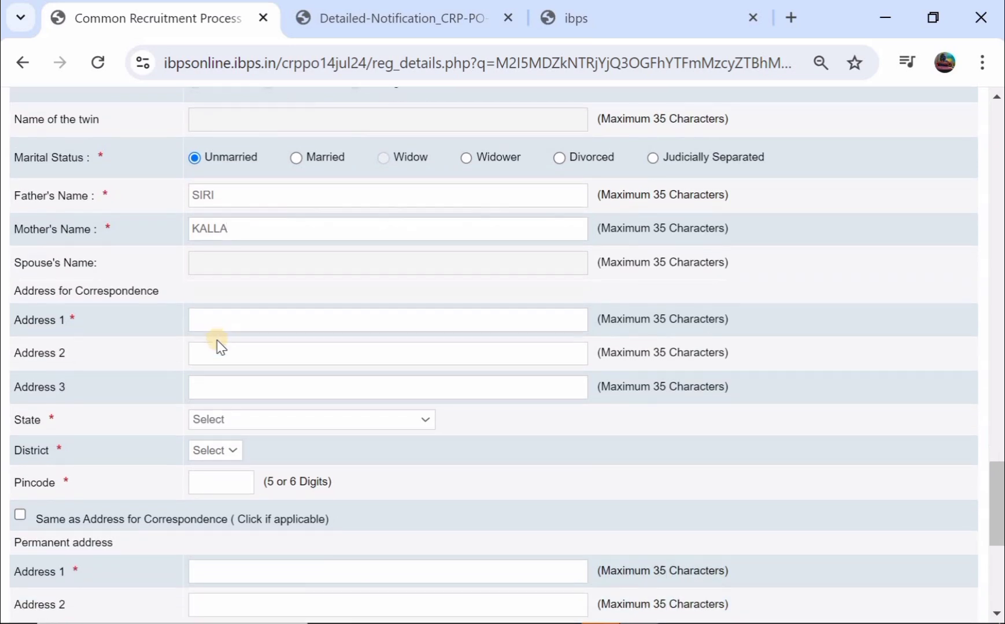
left_click(222, 318)
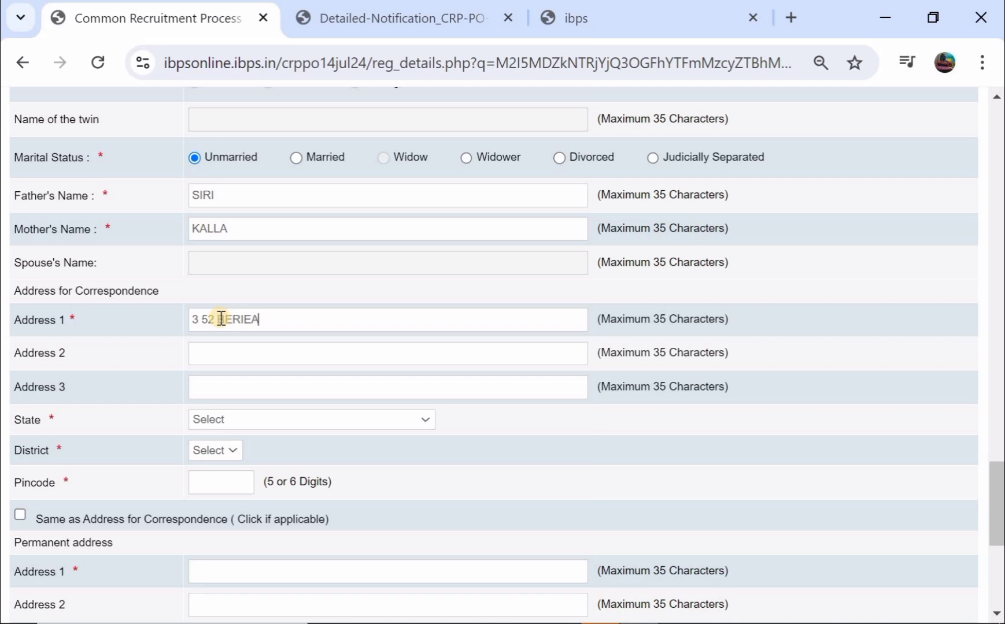
left_click(242, 358)
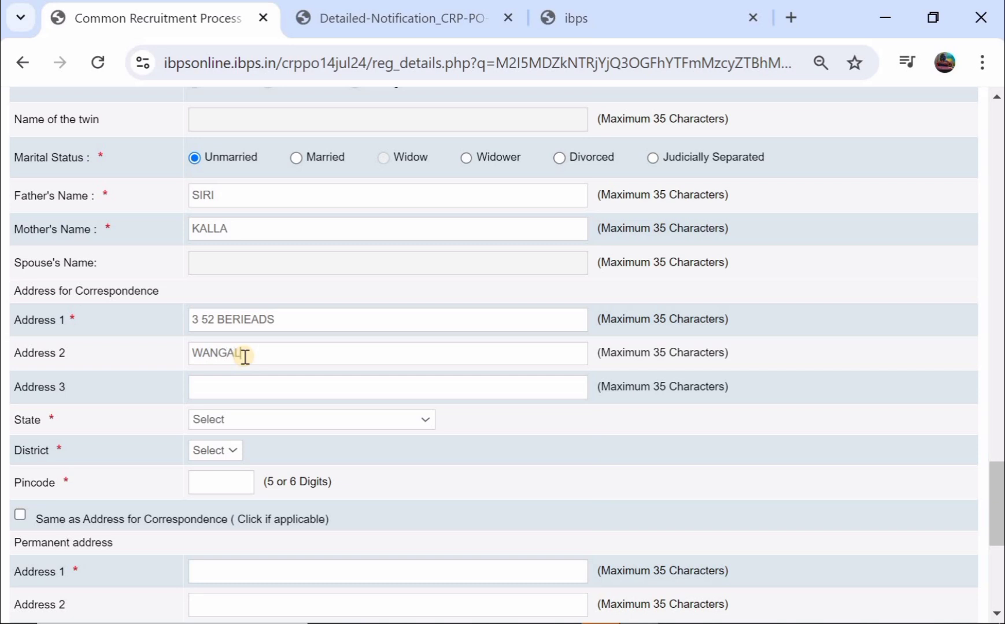
- Complete the second address line and set the address state to TELANGANA
scroll(245, 356, "down", 1)
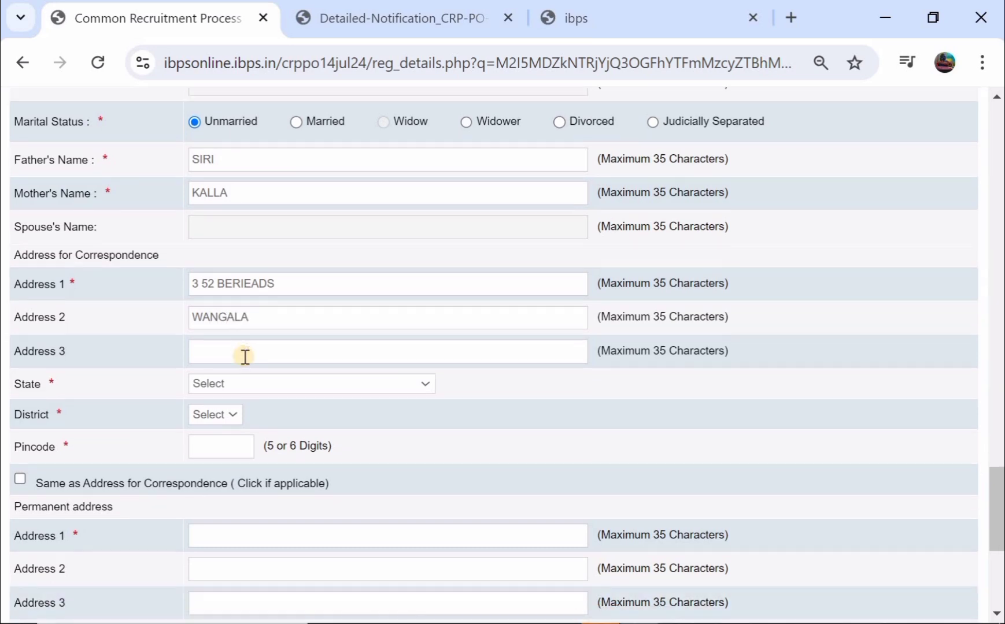
left_click(197, 382)
scroll(247, 274, "down", 5)
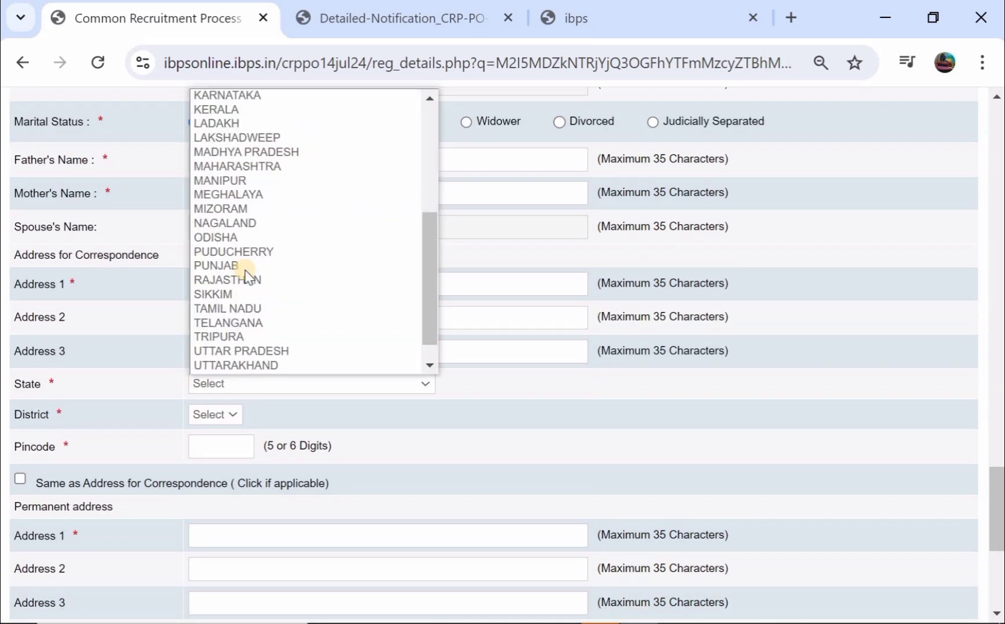
left_click(253, 294)
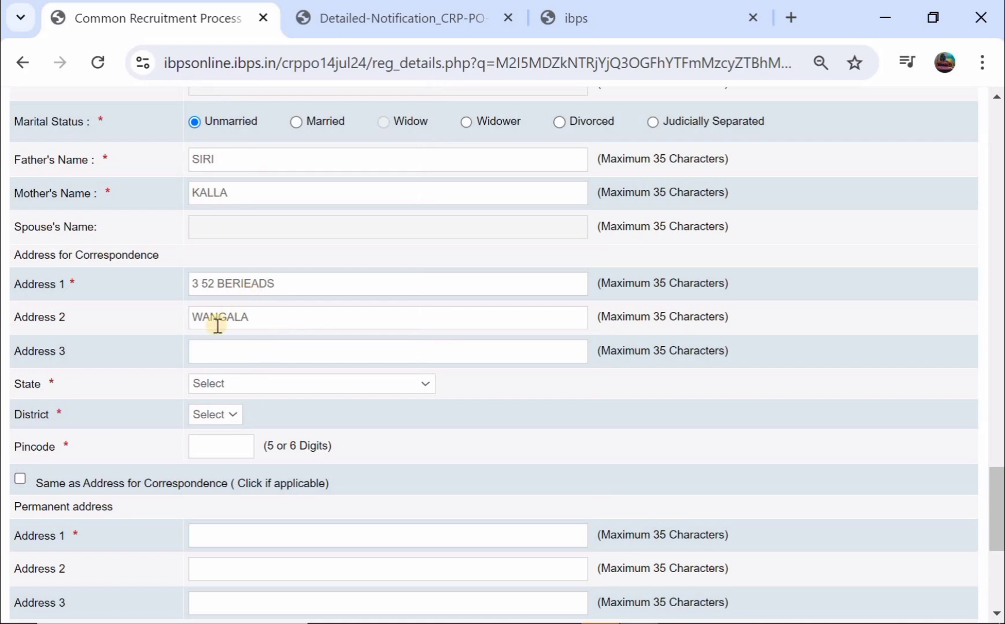
scroll(218, 327, "down", 1)
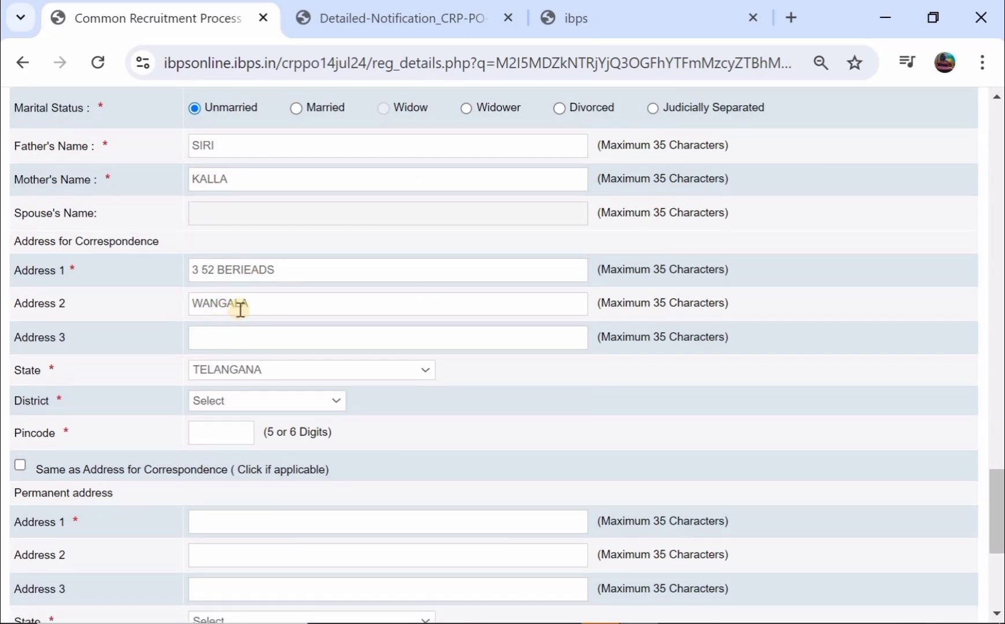
scroll(240, 309, "down", 1)
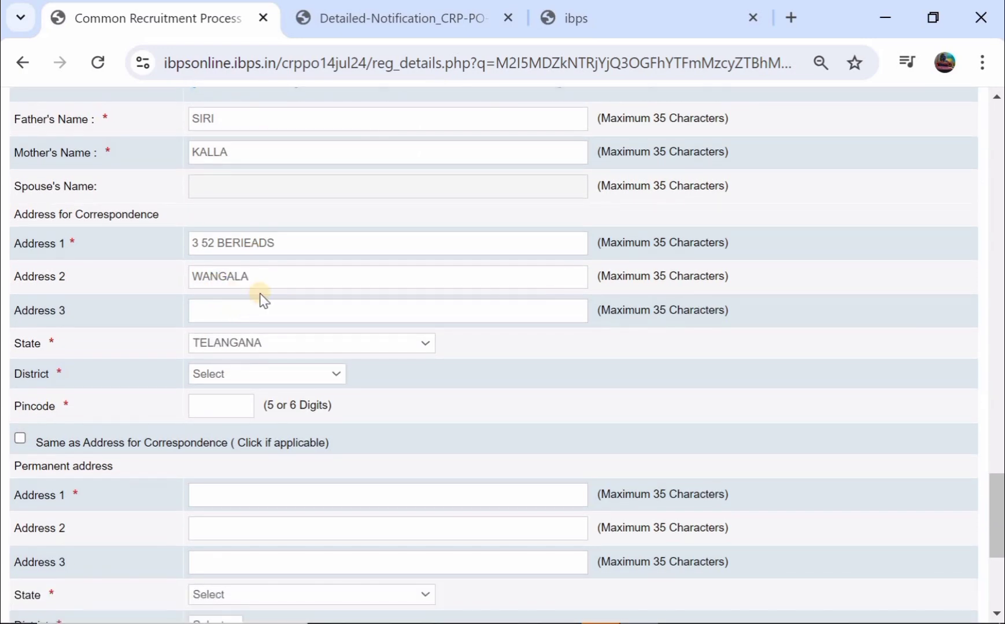
scroll(183, 334, "down", 1)
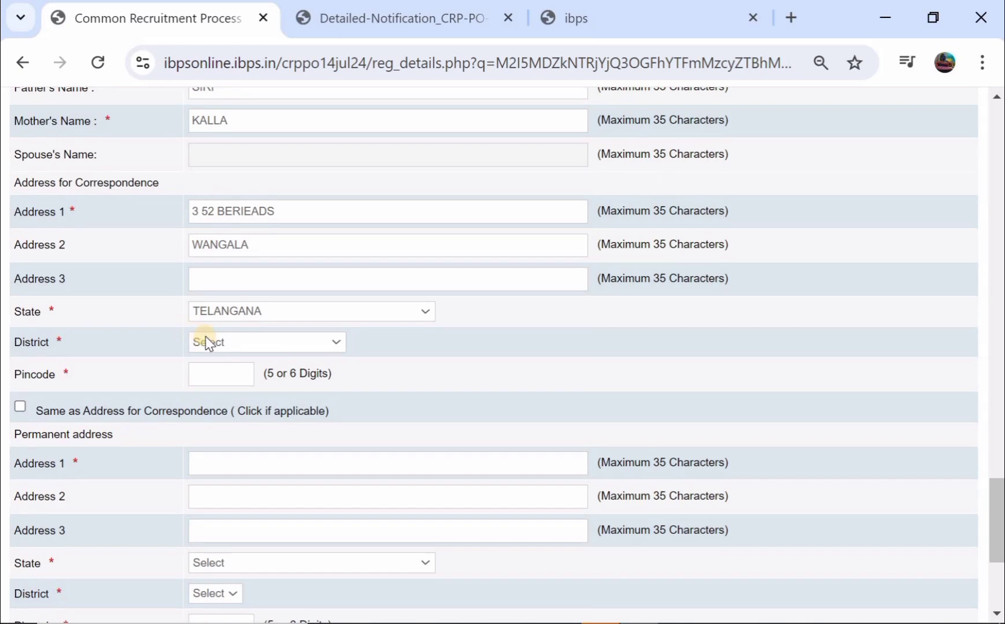
- Set the correspondence district to Mahabubabad and enter the pincode
left_click(207, 342)
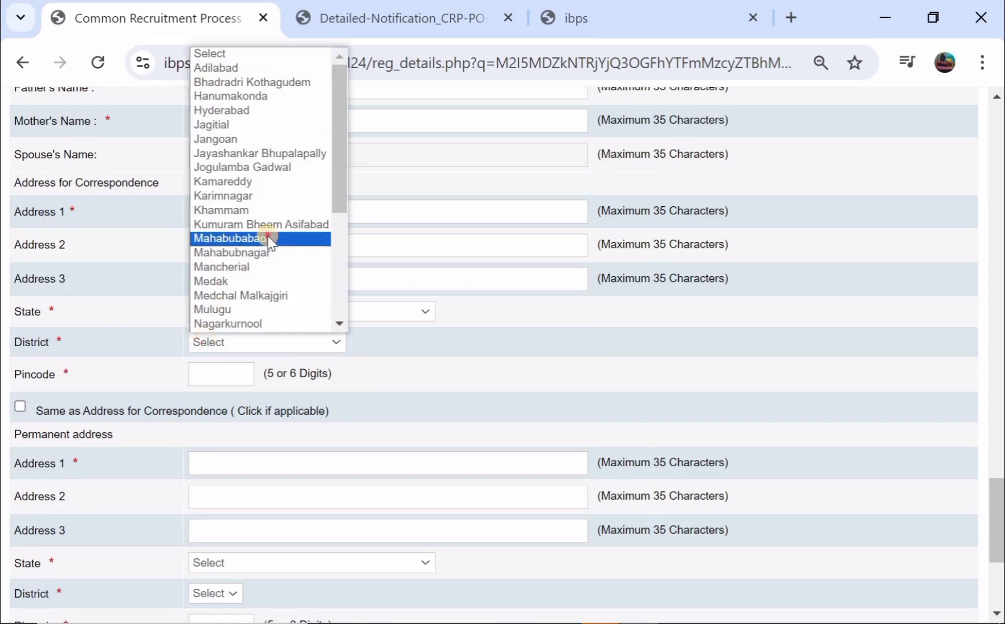
left_click(268, 235)
scroll(267, 237, "down", 3)
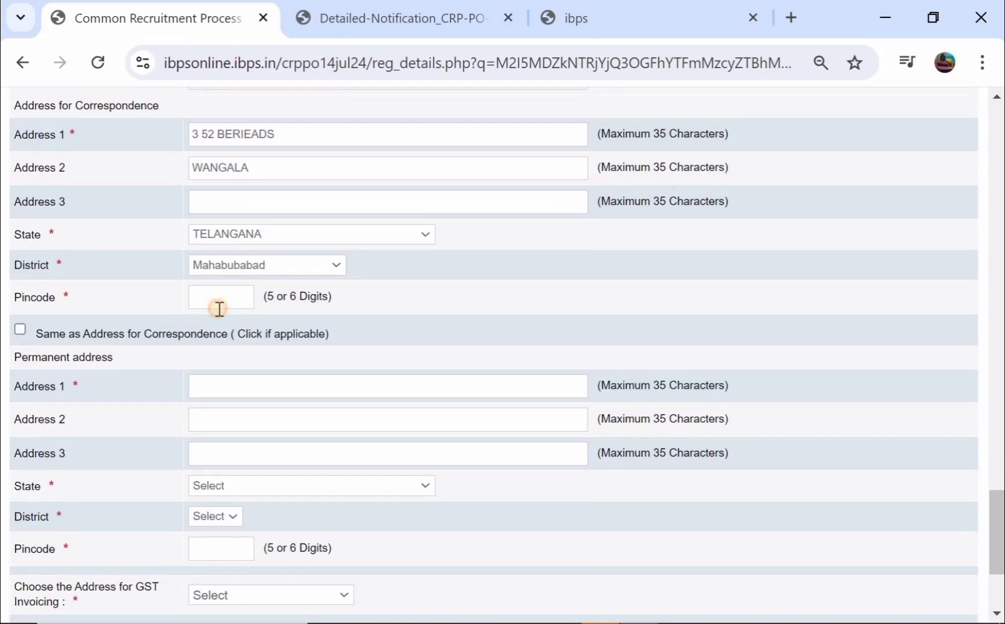
left_click(219, 307)
type("506101")
scroll(228, 301, "down", 1)
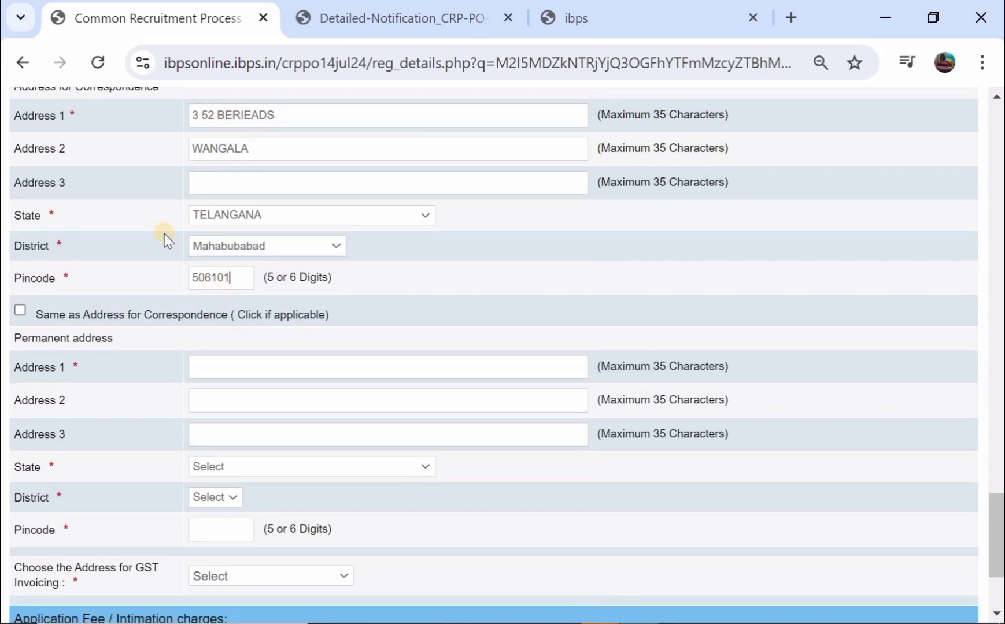
- Make the permanent address the same as the correspondence address
left_click(22, 310)
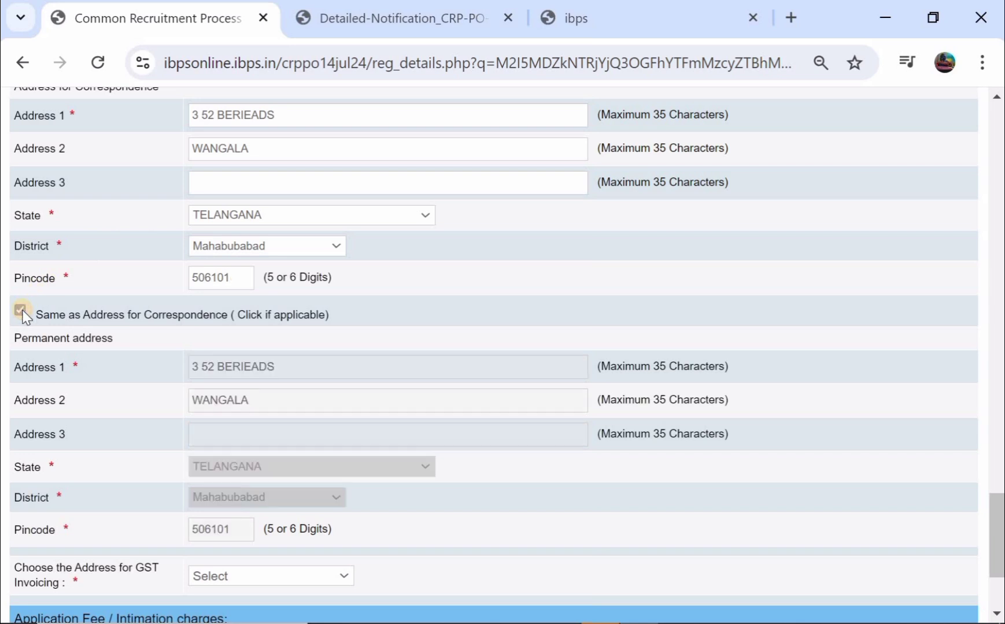
scroll(217, 350, "down", 1)
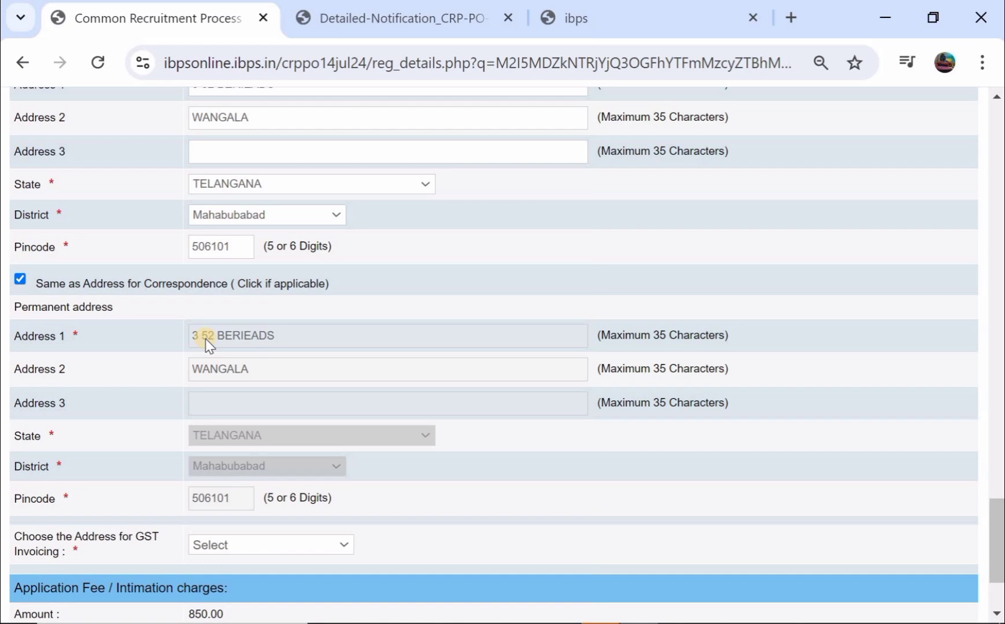
scroll(205, 339, "up", 1)
scroll(204, 339, "down", 2)
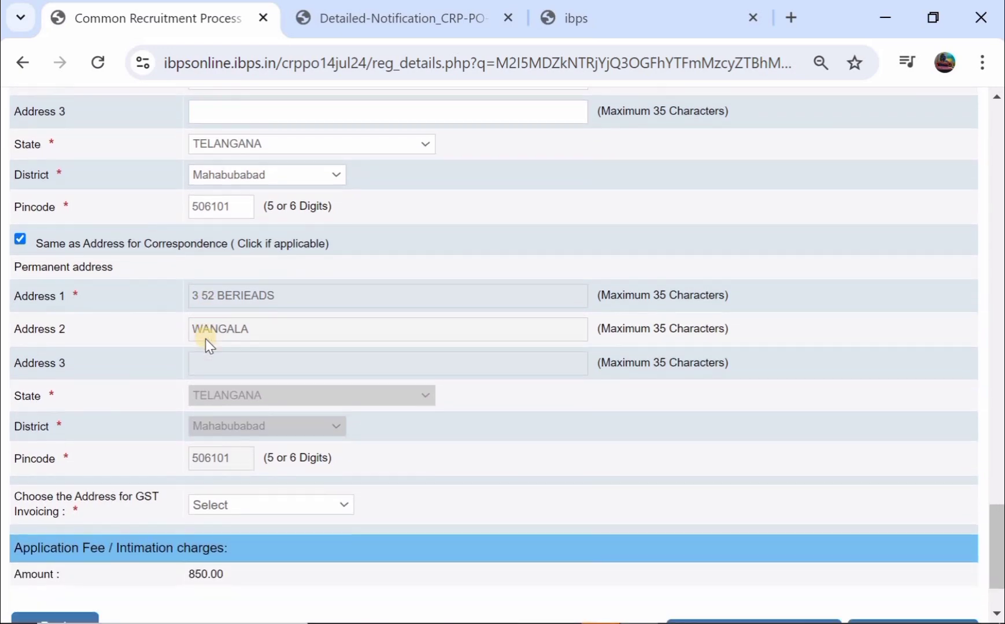
scroll(205, 339, "down", 2)
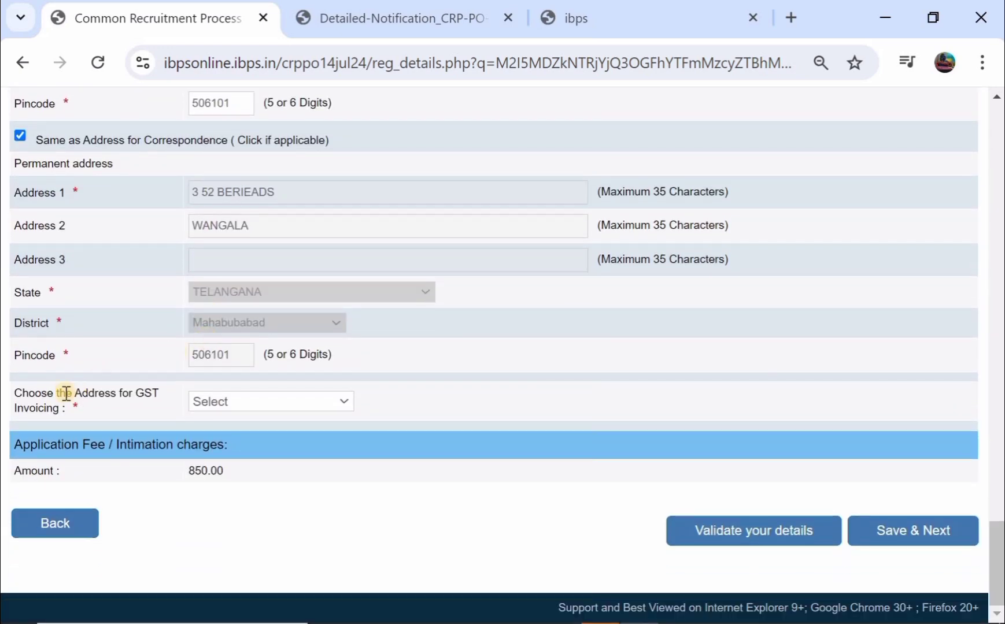
- Use the correspondence address for GST invoicing, validate the details, and save to continue
left_click(239, 402)
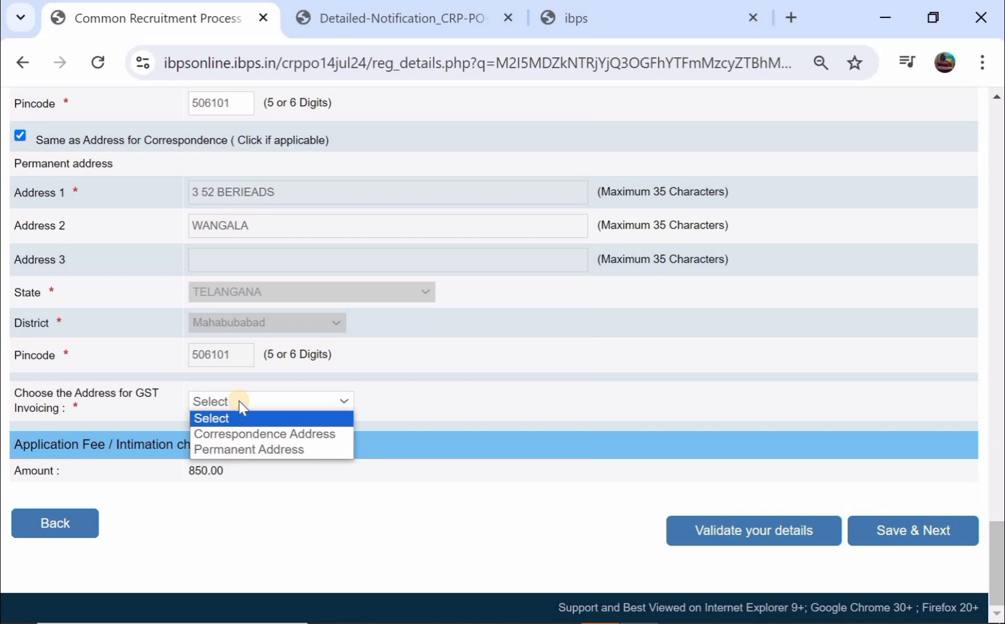
left_click(268, 438)
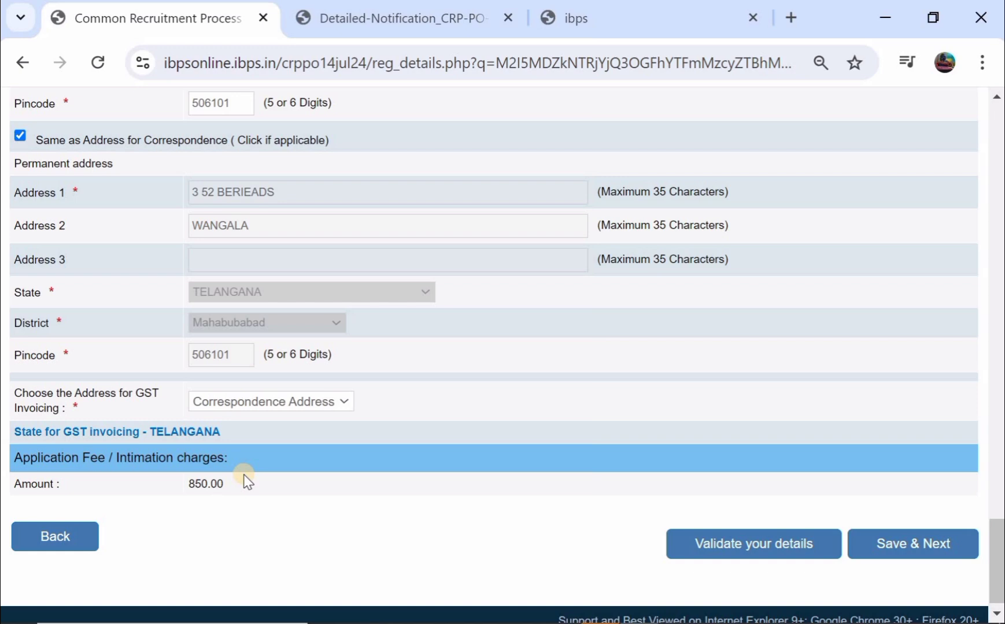
left_click(769, 550)
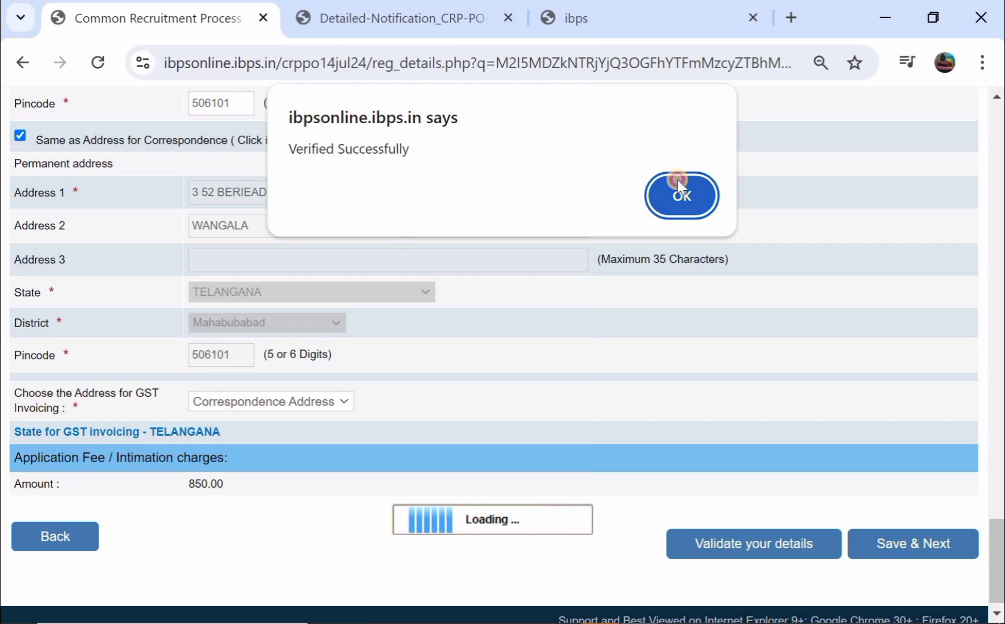
left_click(679, 186)
left_click(895, 540)
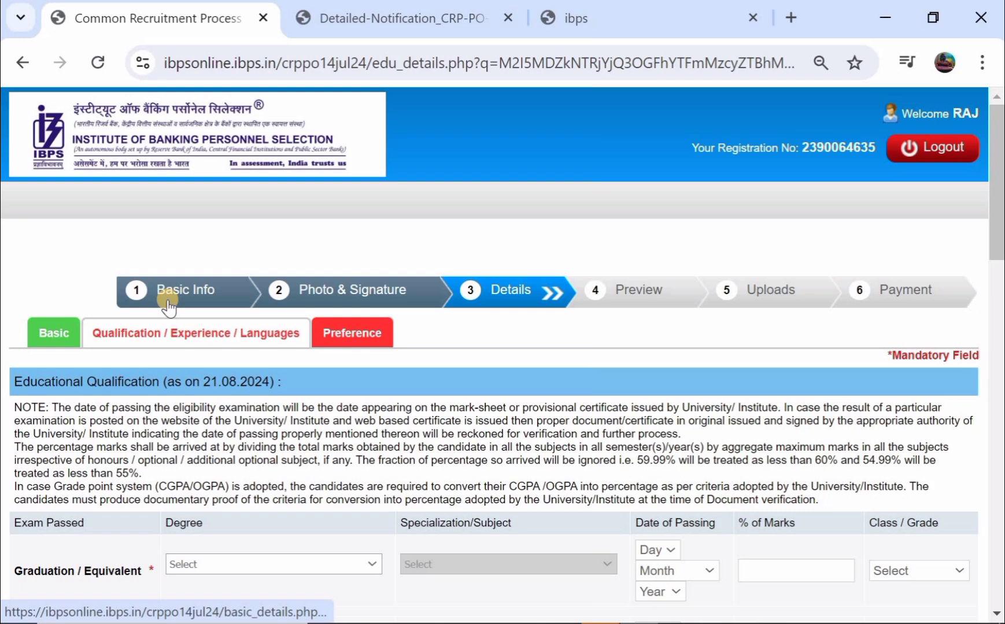
- Scroll down to the empty Educational Qualification table with its Graduation row
scroll(168, 306, "down", 2)
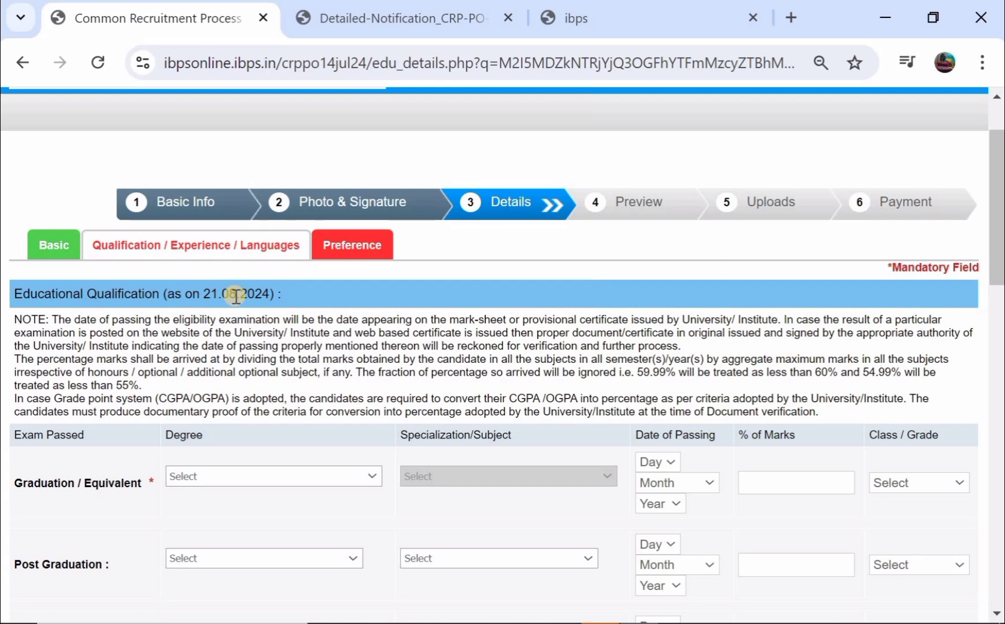
scroll(236, 296, "down", 1)
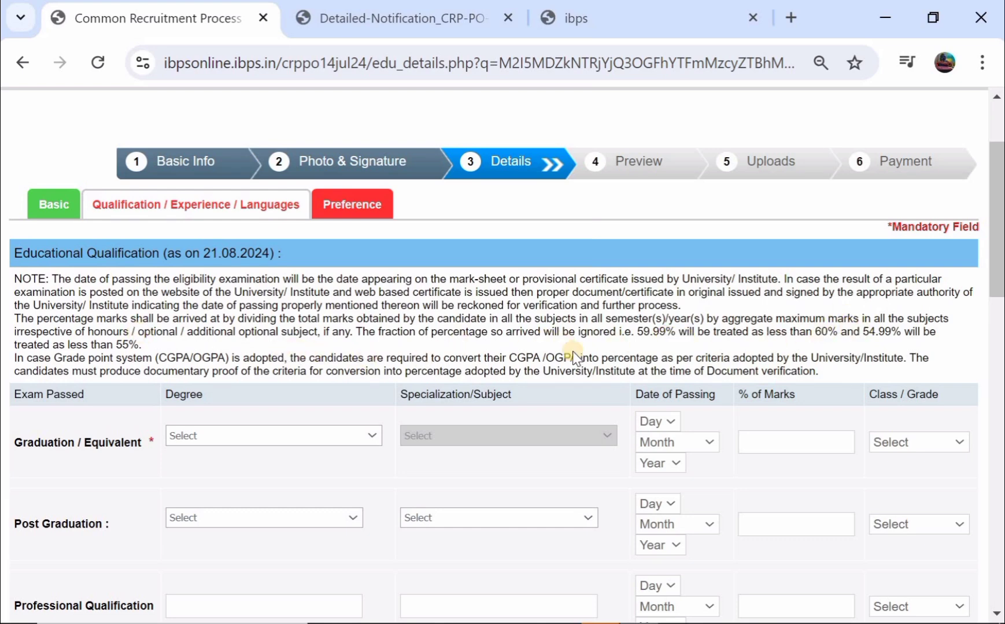
scroll(738, 421, "down", 1)
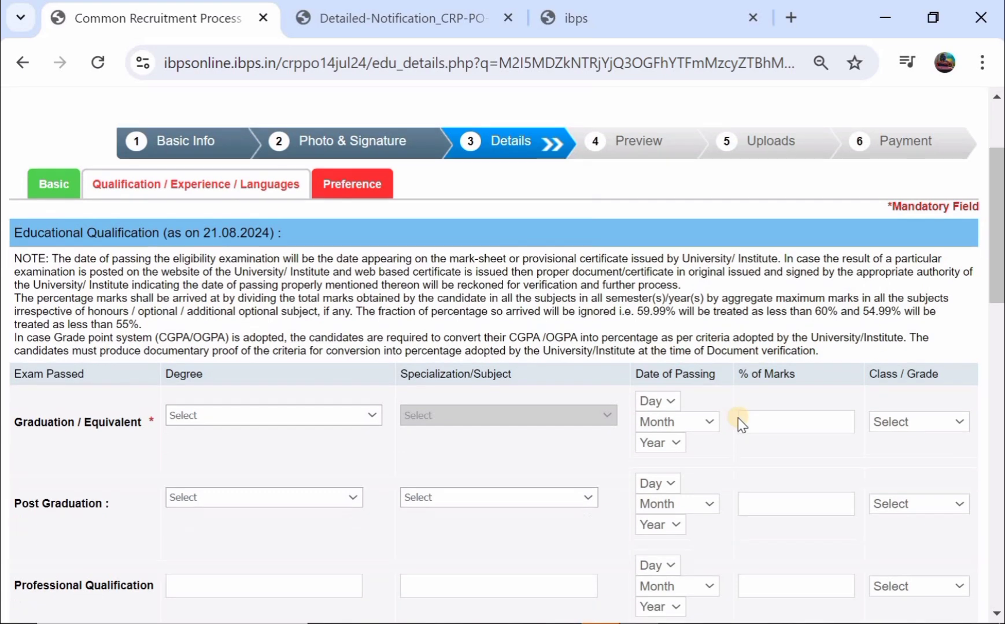
scroll(404, 328, "down", 2)
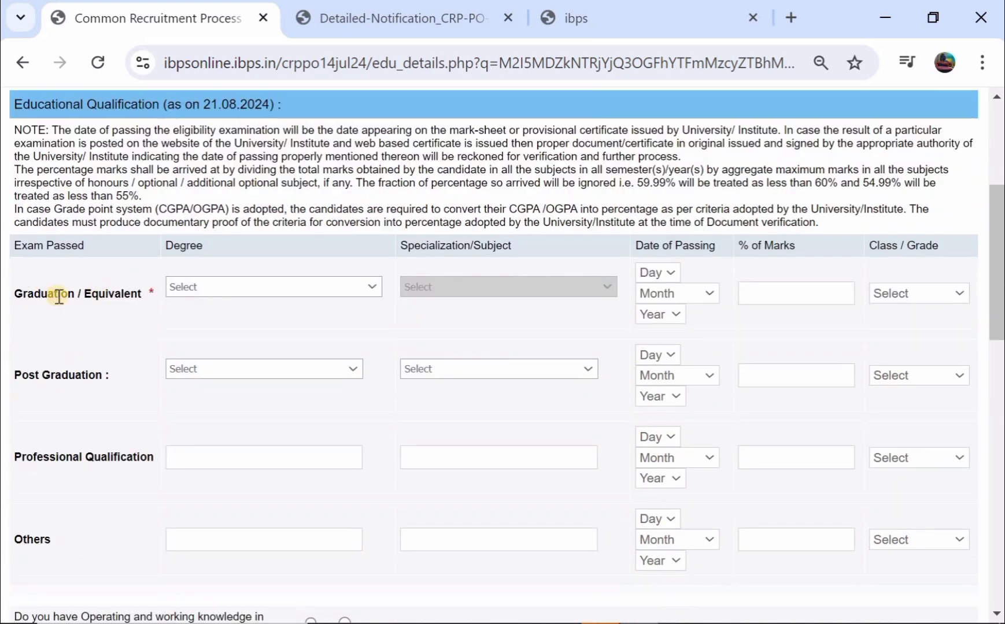
- Enter graduation as B.A. in Political Science, passed 05 April 2019, with 91% marks
left_click(197, 288)
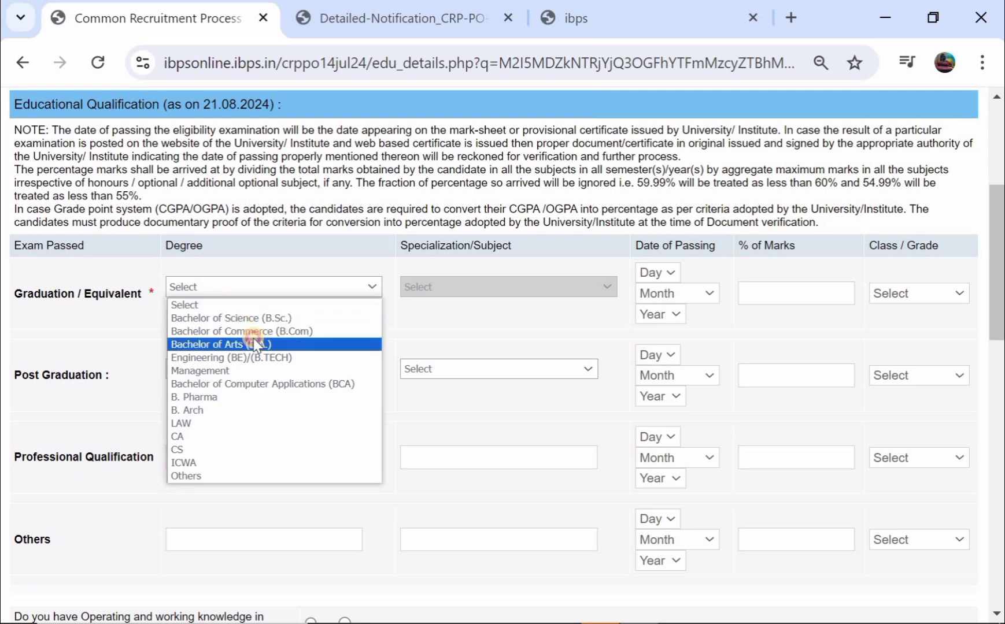
left_click(464, 267)
left_click(469, 279)
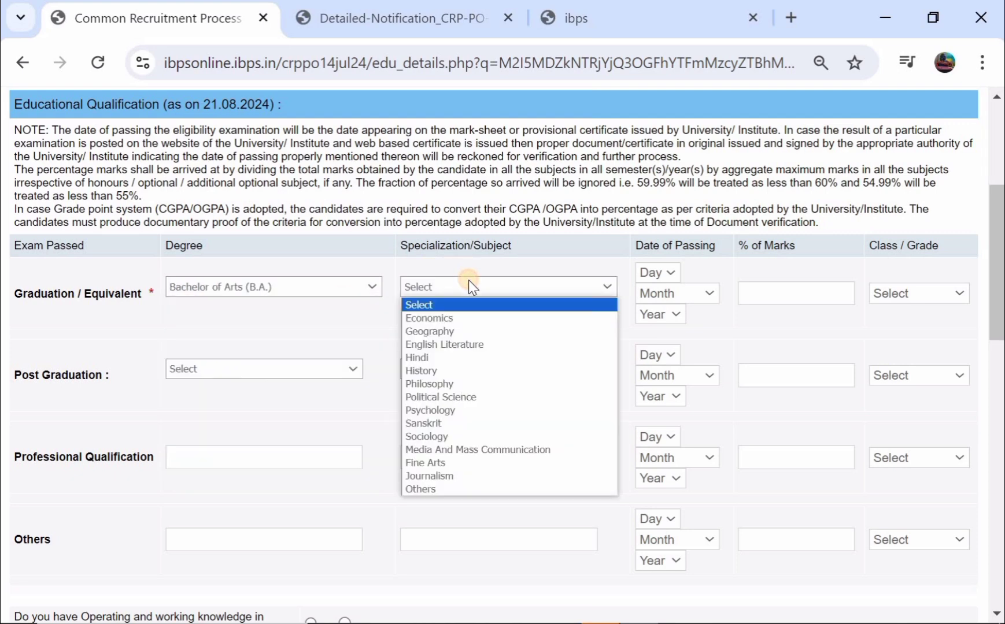
left_click(470, 396)
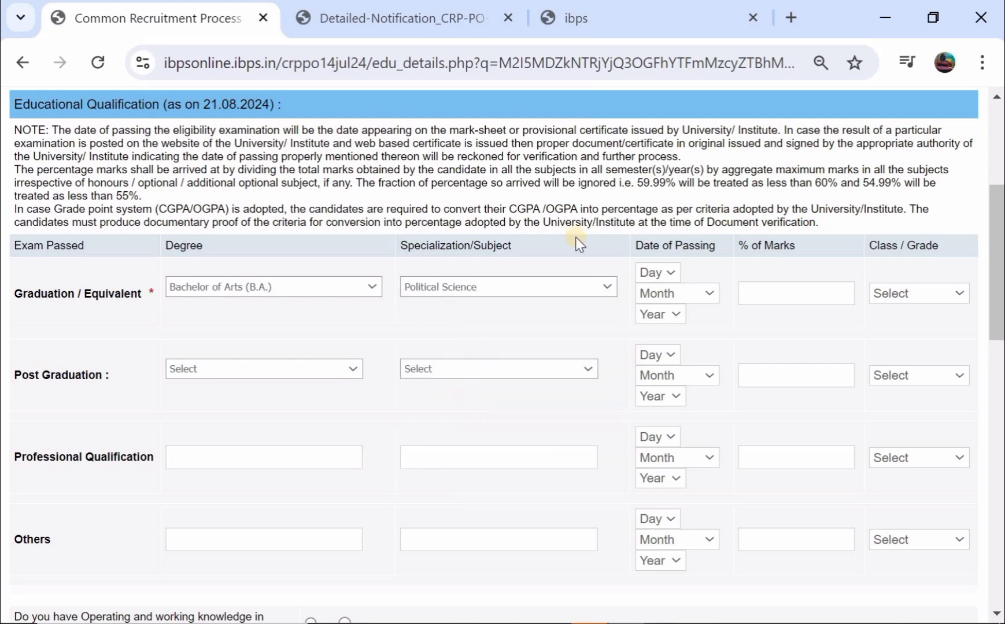
left_click(665, 273)
left_click(657, 294)
left_click(656, 372)
left_click(665, 316)
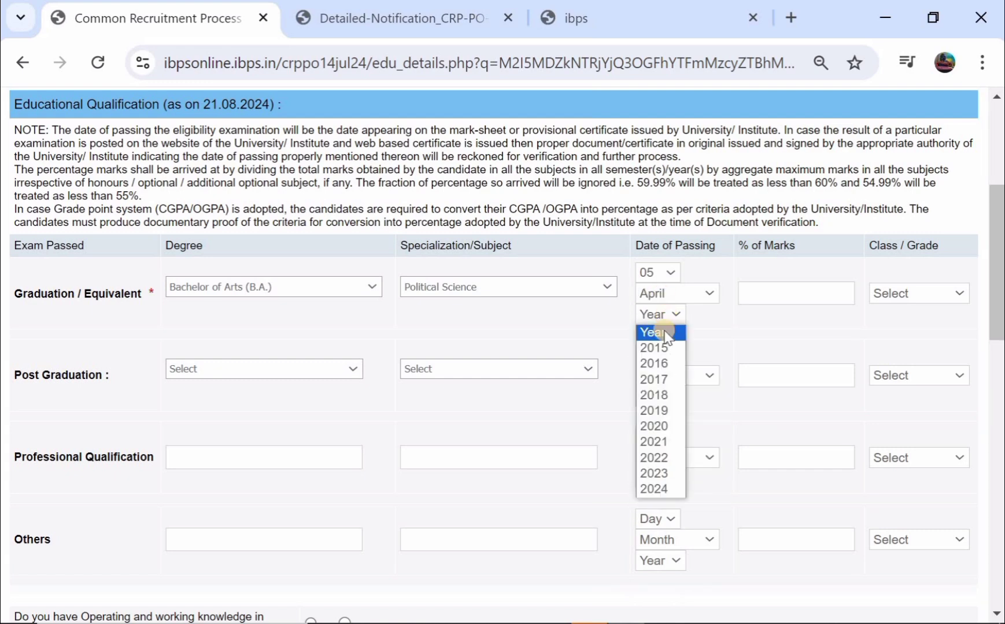
left_click(657, 411)
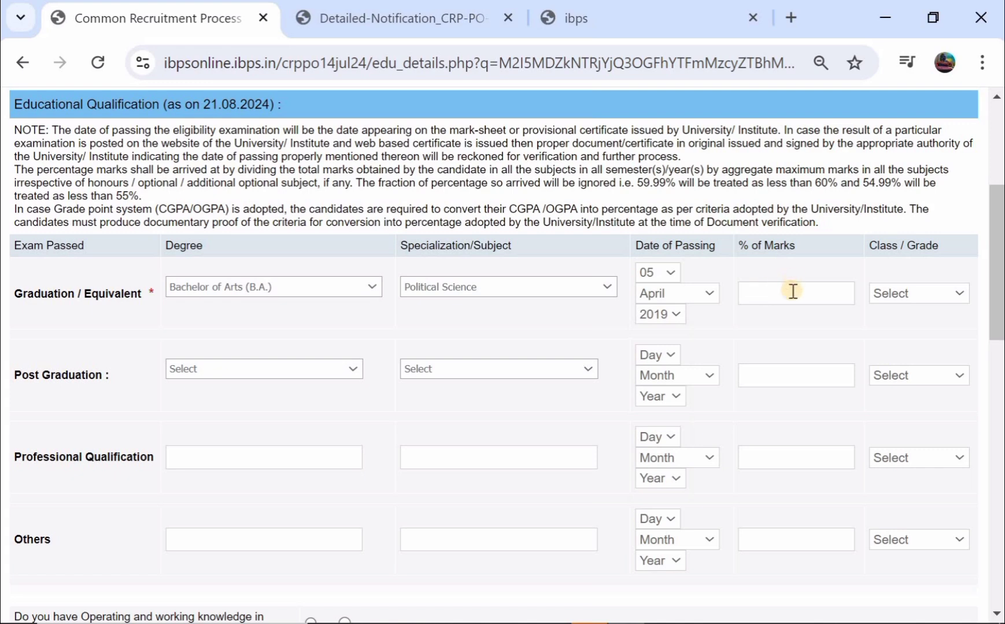
left_click(792, 291)
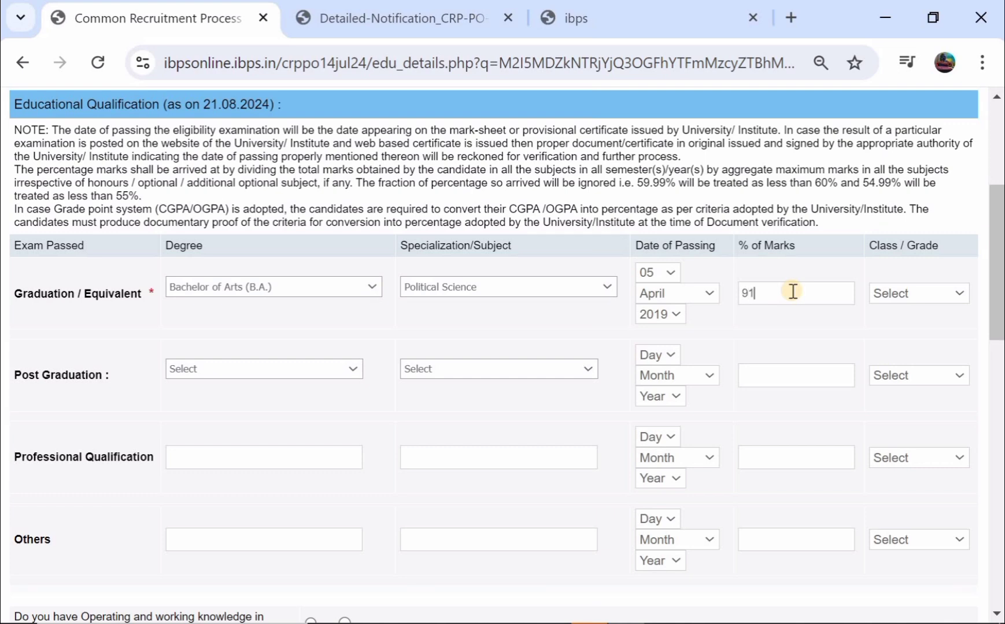
left_click(769, 320)
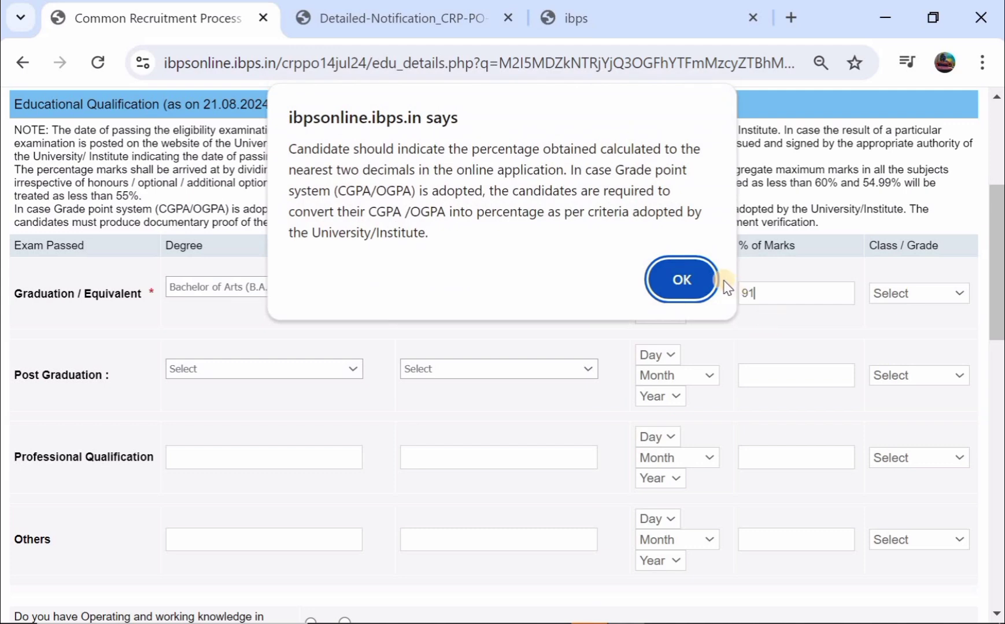
- Correct the graduation marks to 91.85% and set the class to Pass Class
left_click(701, 281)
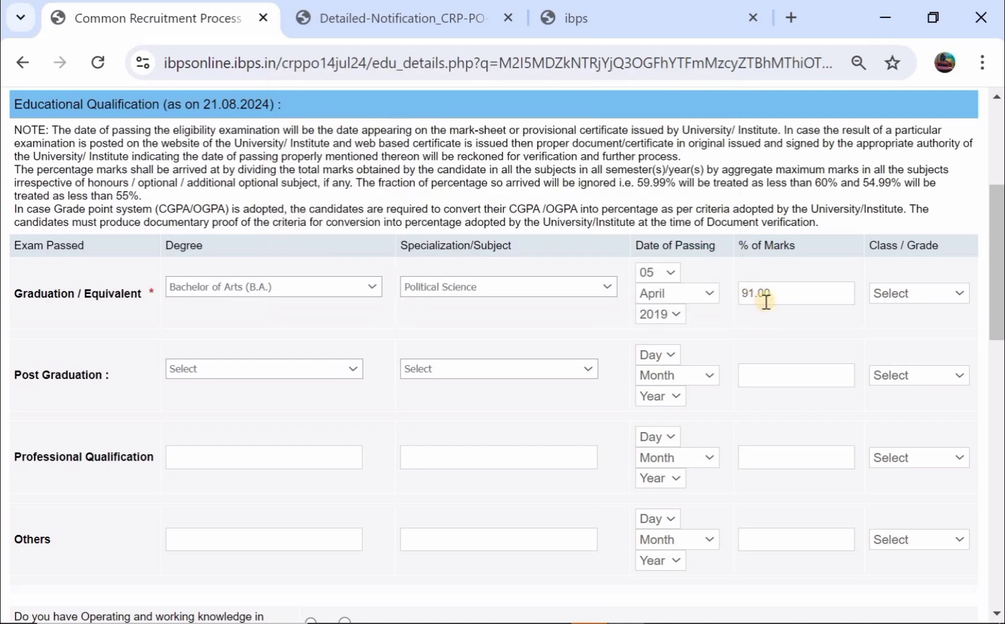
left_click(784, 287)
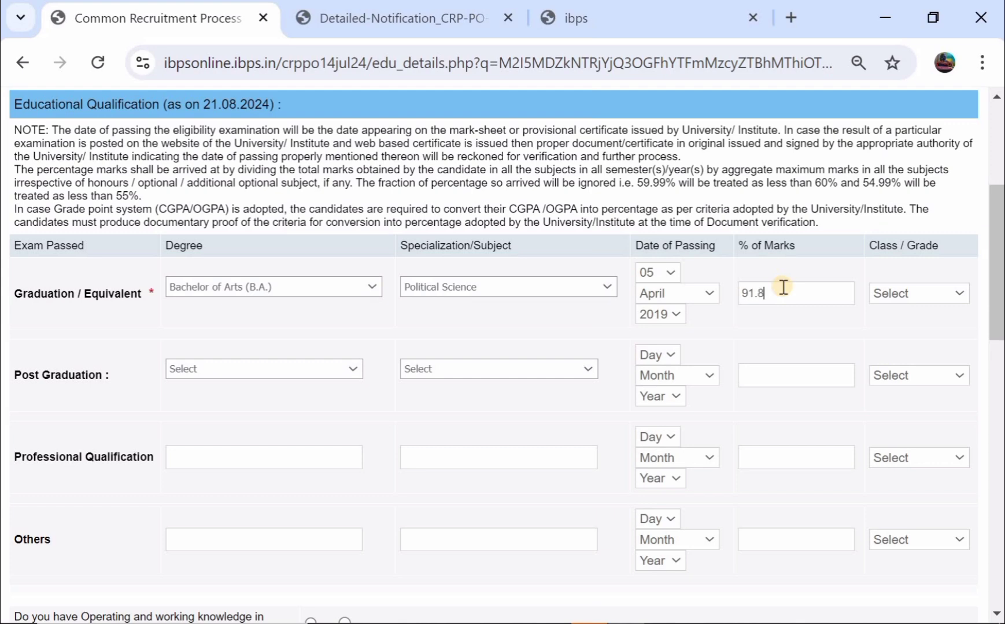
left_click(753, 328)
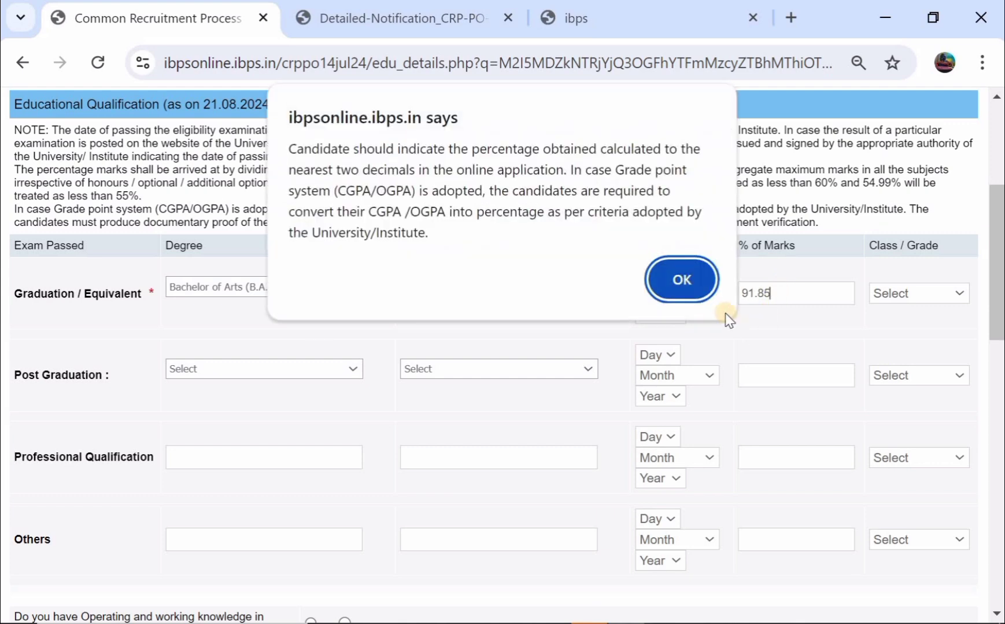
left_click(682, 278)
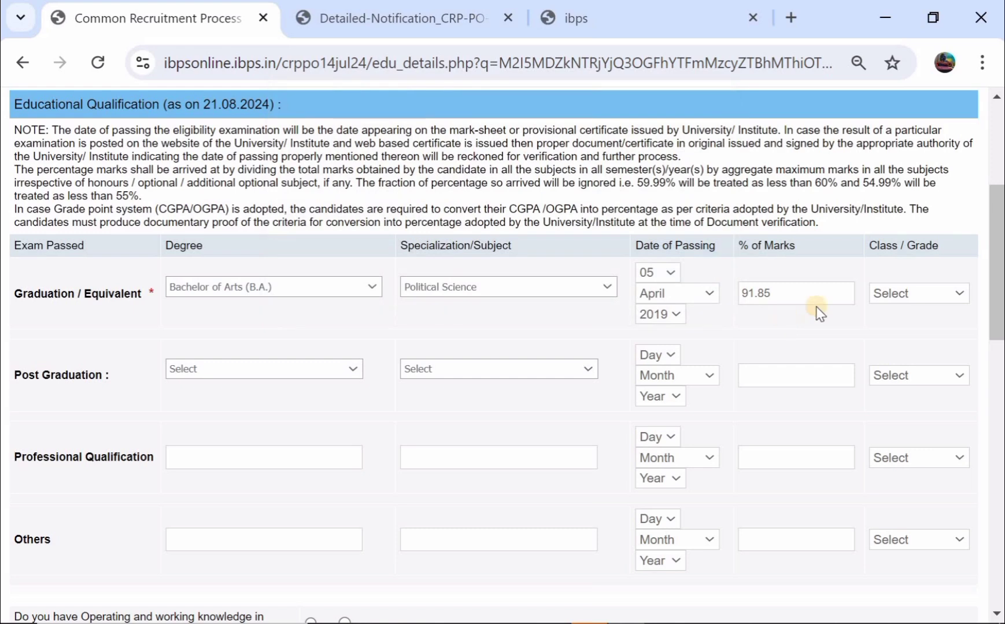
left_click(886, 296)
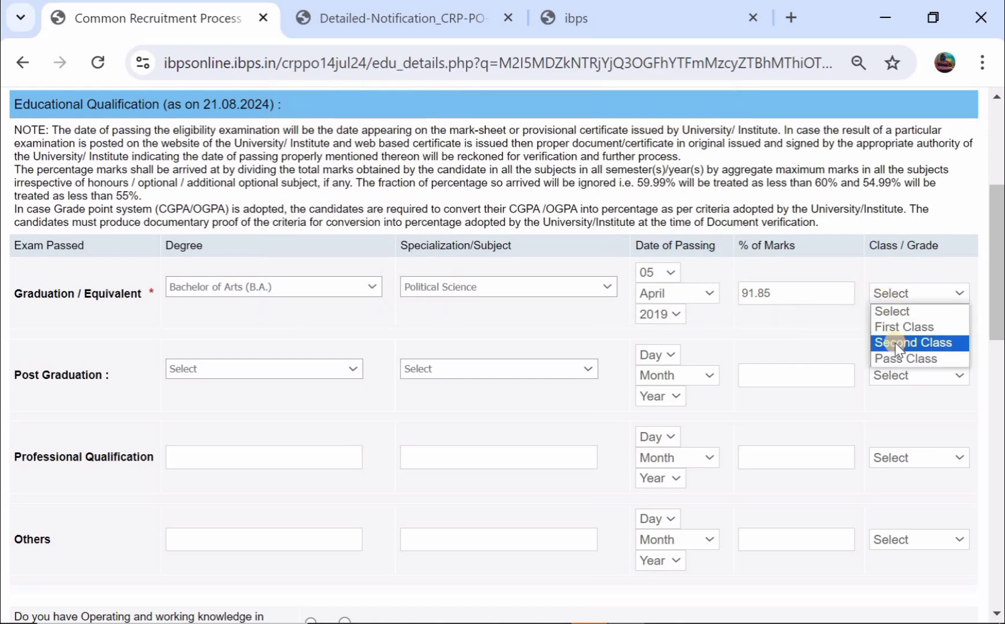
left_click(895, 358)
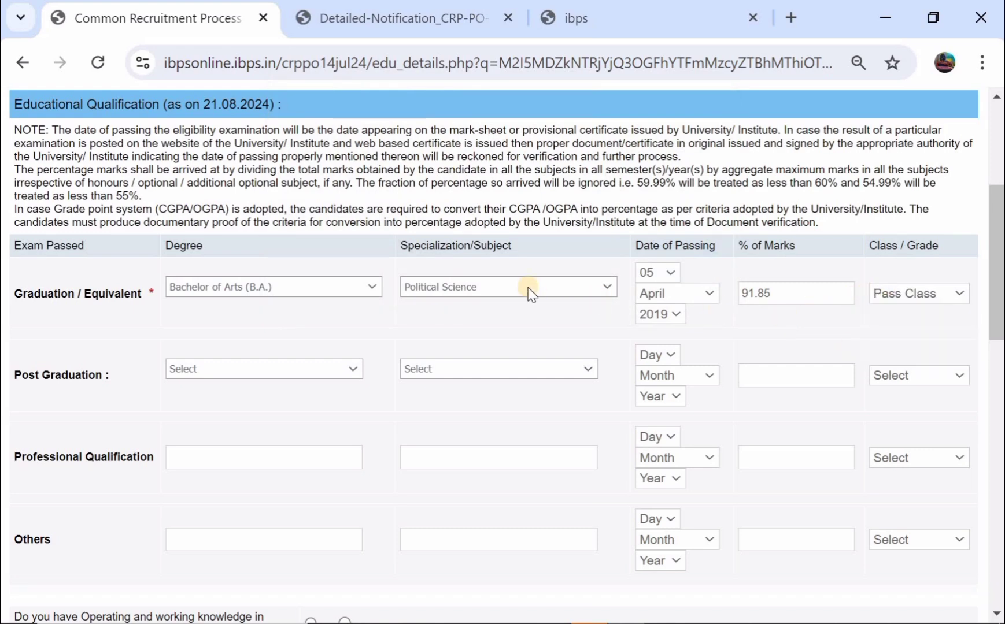
- Leave the Post Graduation degree and specialization blank
scroll(531, 295, "down", 1)
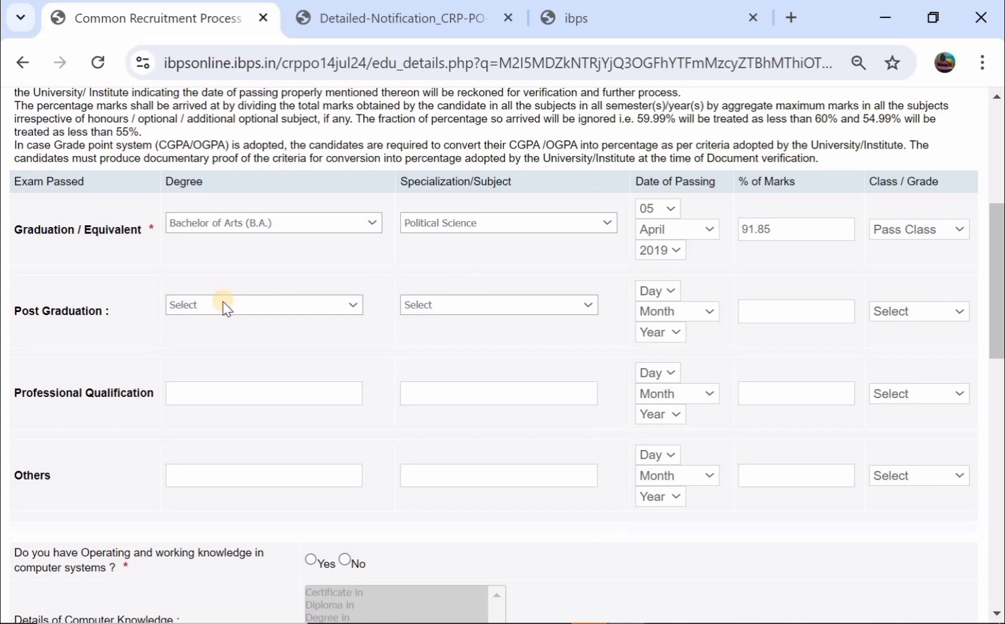
left_click(224, 305)
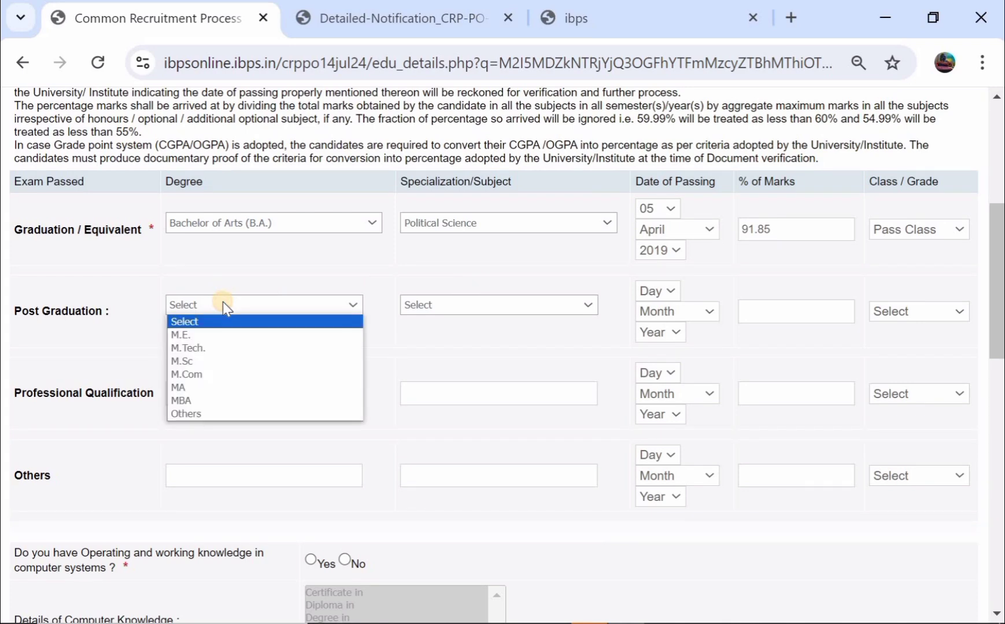
left_click(428, 298)
left_click(492, 274)
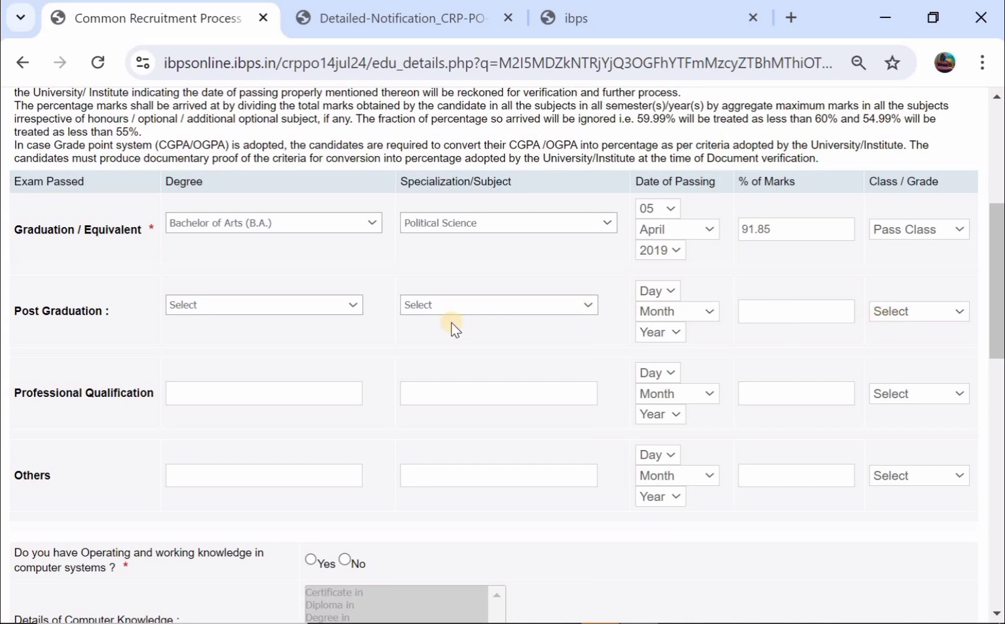
- Answer Yes to computer knowledge and choose 'Diploma in' as its type
scroll(452, 329, "down", 3)
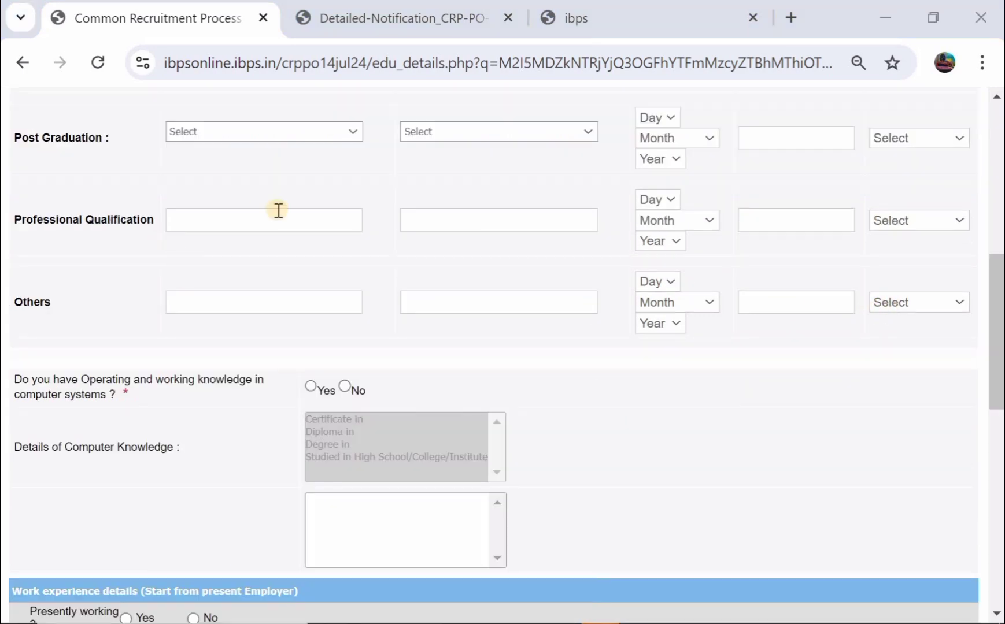
scroll(278, 210, "down", 1)
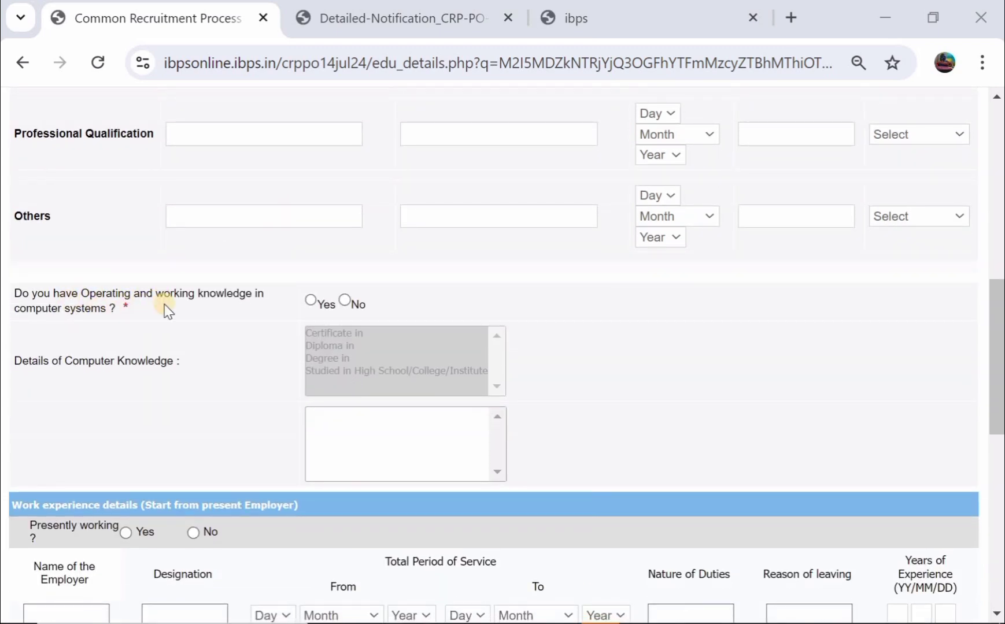
left_click(310, 300)
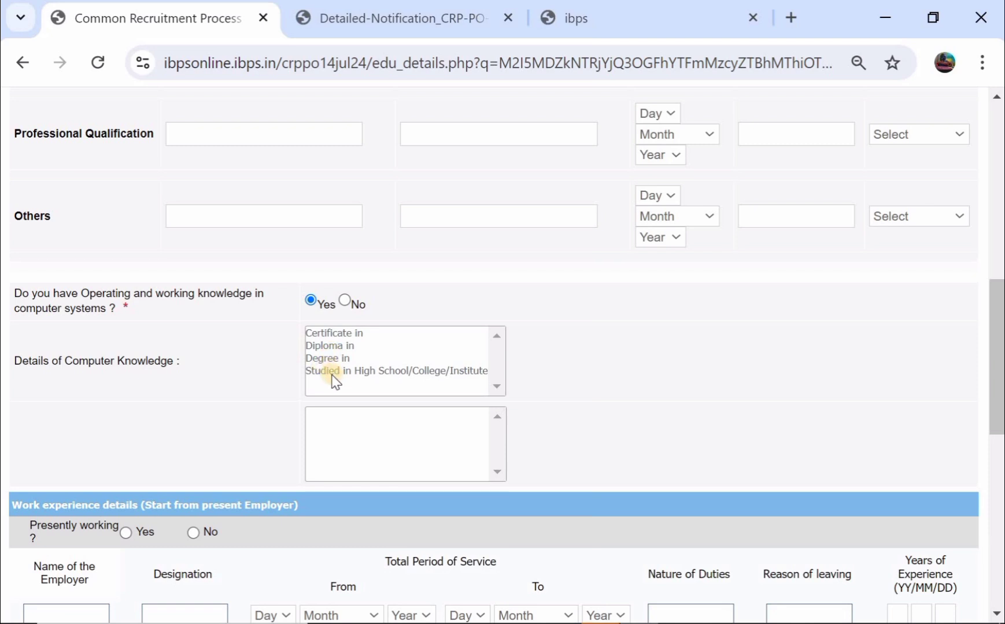
left_click(358, 376)
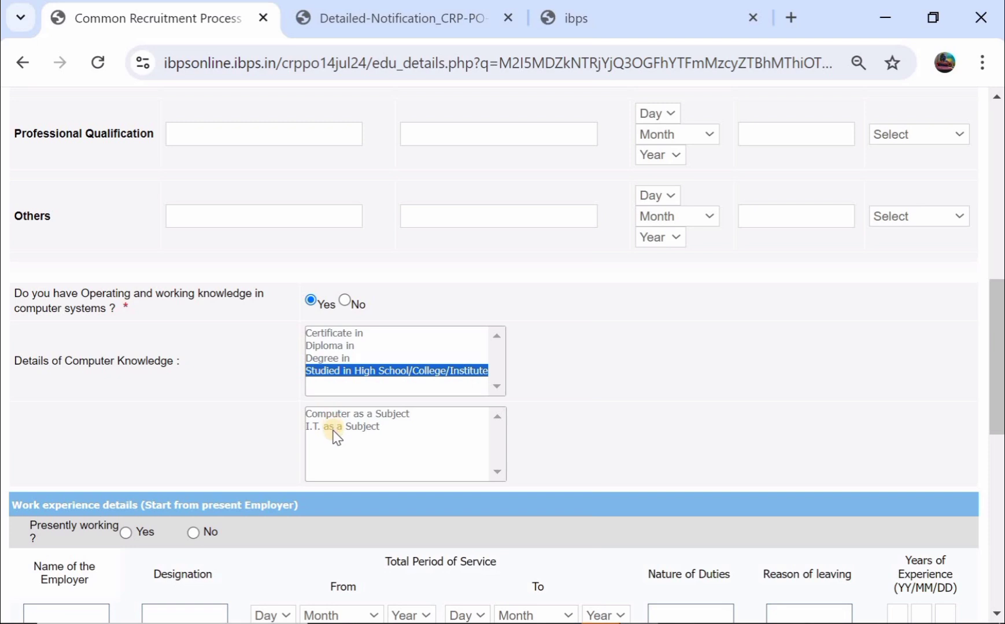
left_click(324, 345)
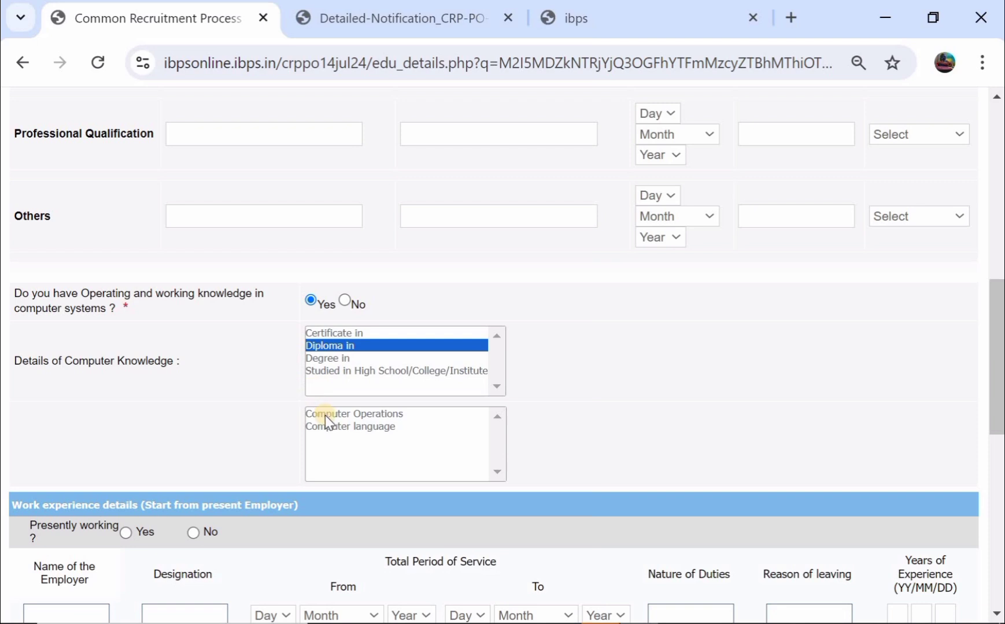
left_click(240, 404)
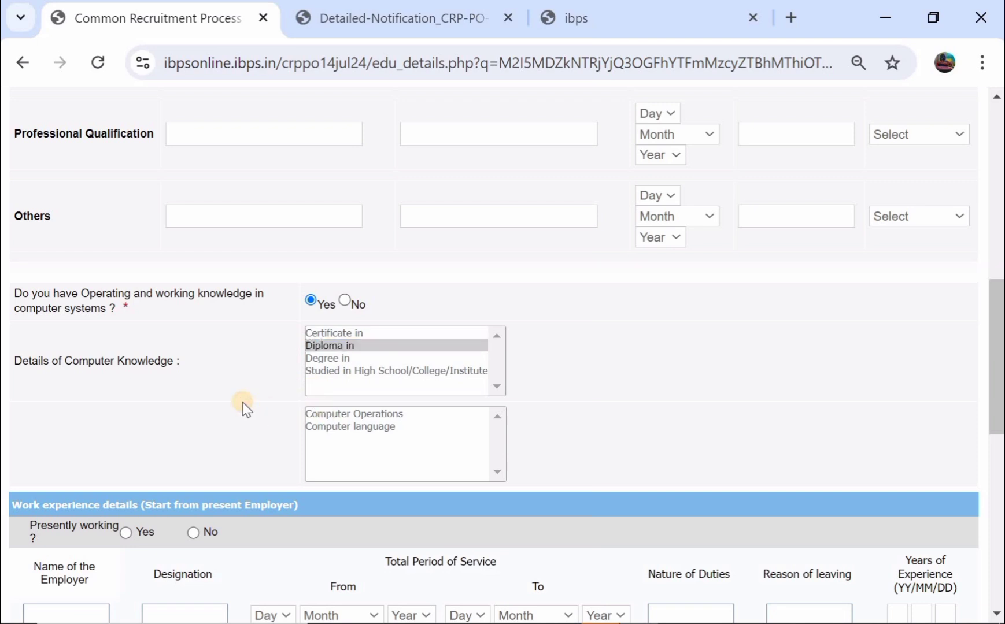
- Set the diploma subject to Computer Operations
scroll(241, 404, "down", 3)
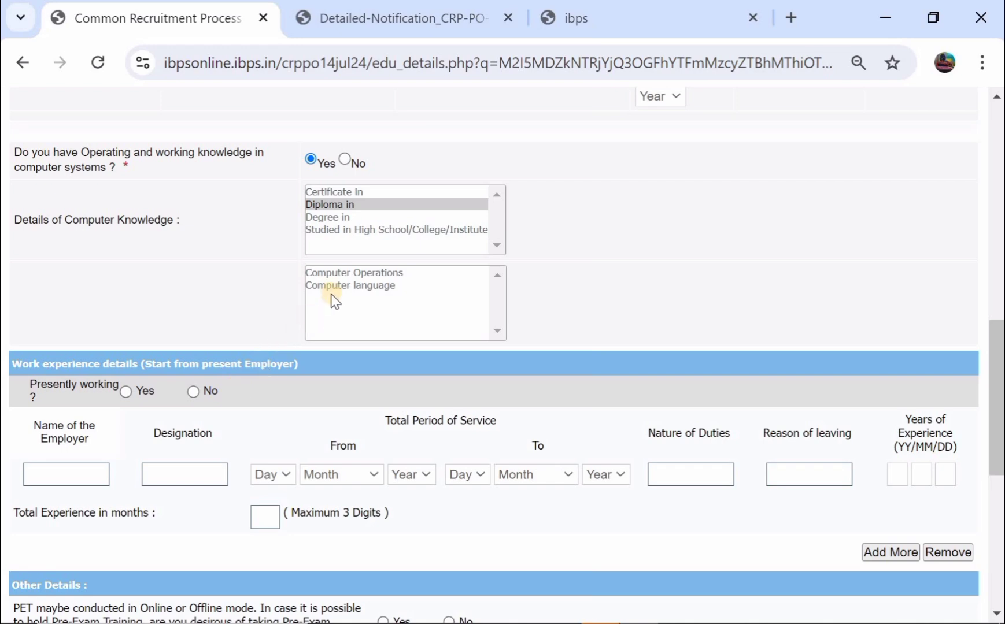
left_click(342, 274)
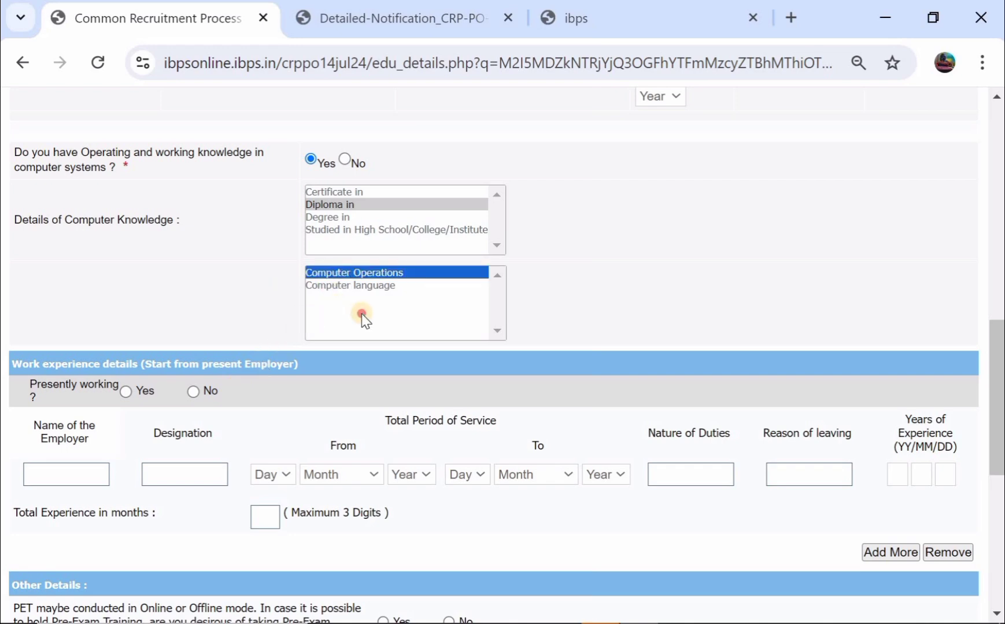
left_click(223, 308)
scroll(222, 306, "down", 3)
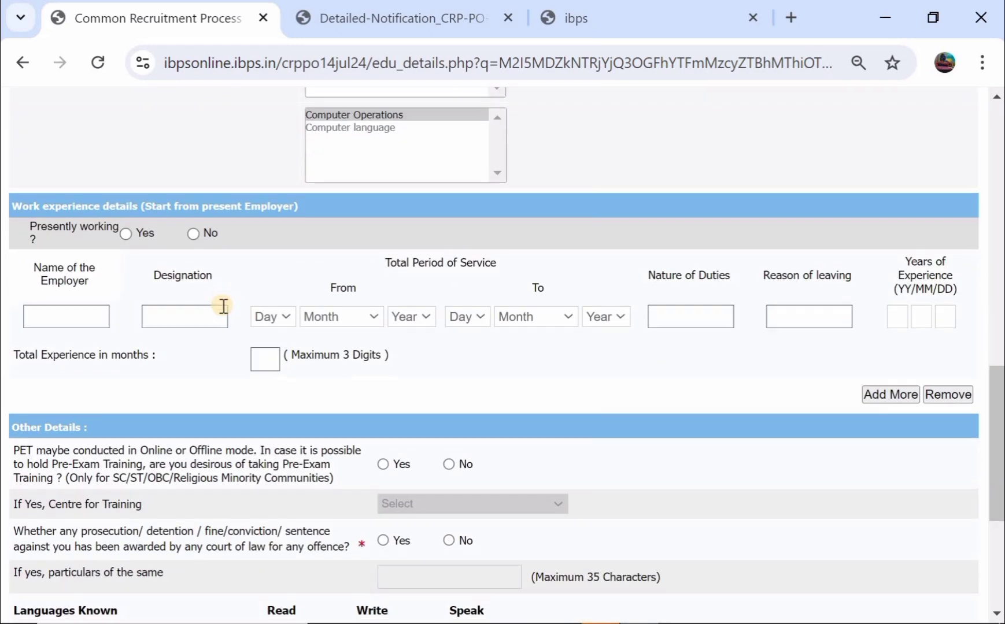
left_click(366, 127)
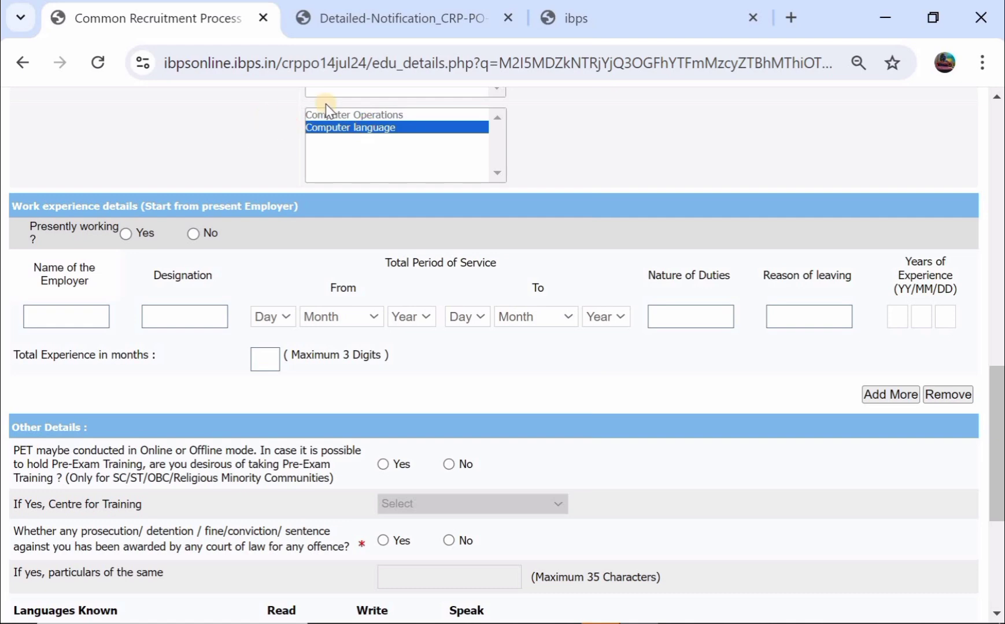
scroll(270, 135, "up", 2)
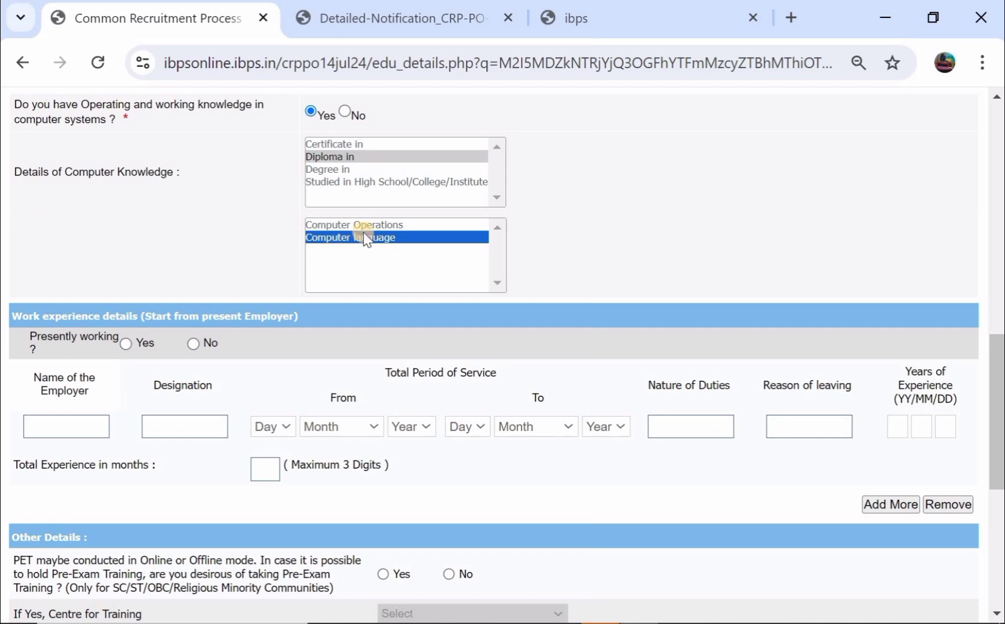
left_click(352, 225)
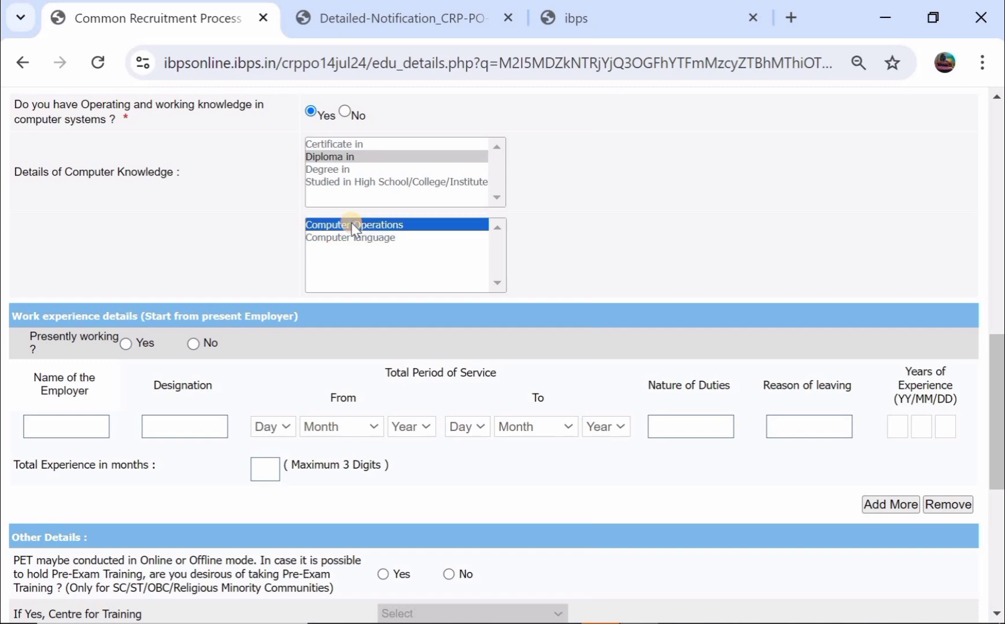
left_click(258, 230)
scroll(334, 263, "down", 3)
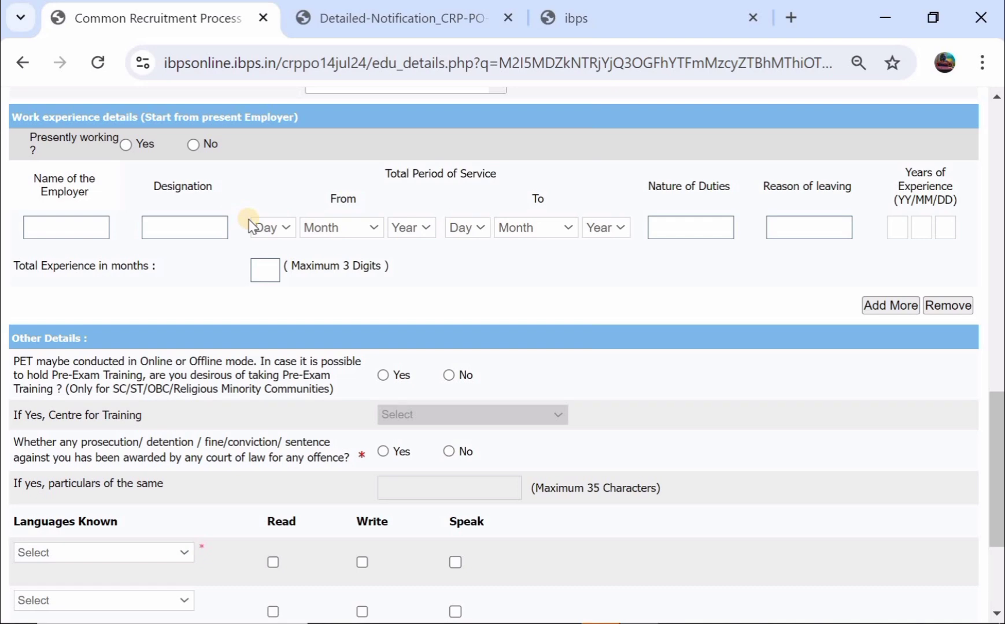
- Opt in to pre-exam training at the Chennai centre
scroll(345, 214, "down", 1)
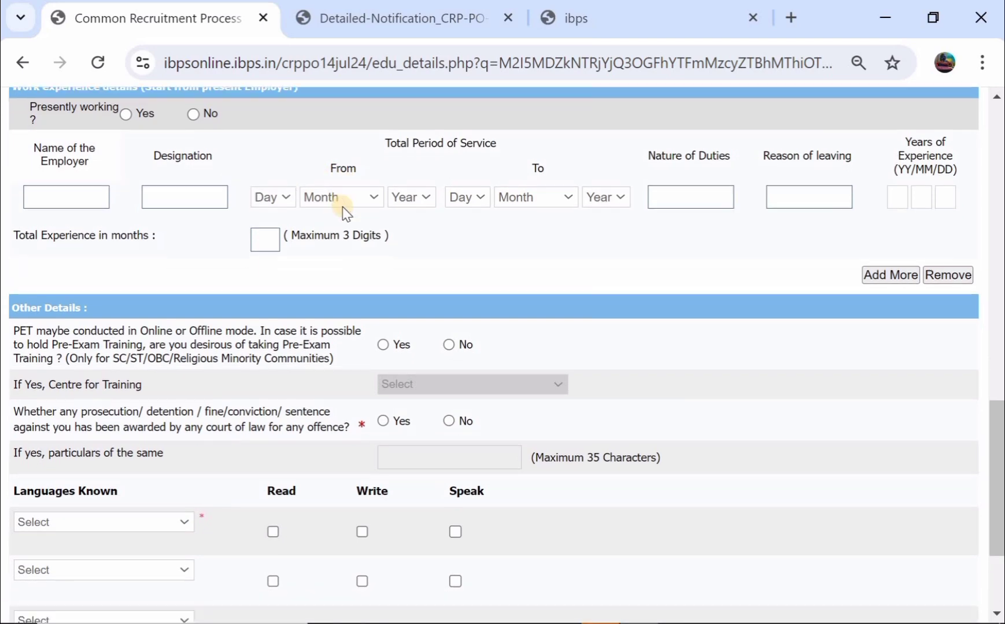
scroll(58, 339, "down", 1)
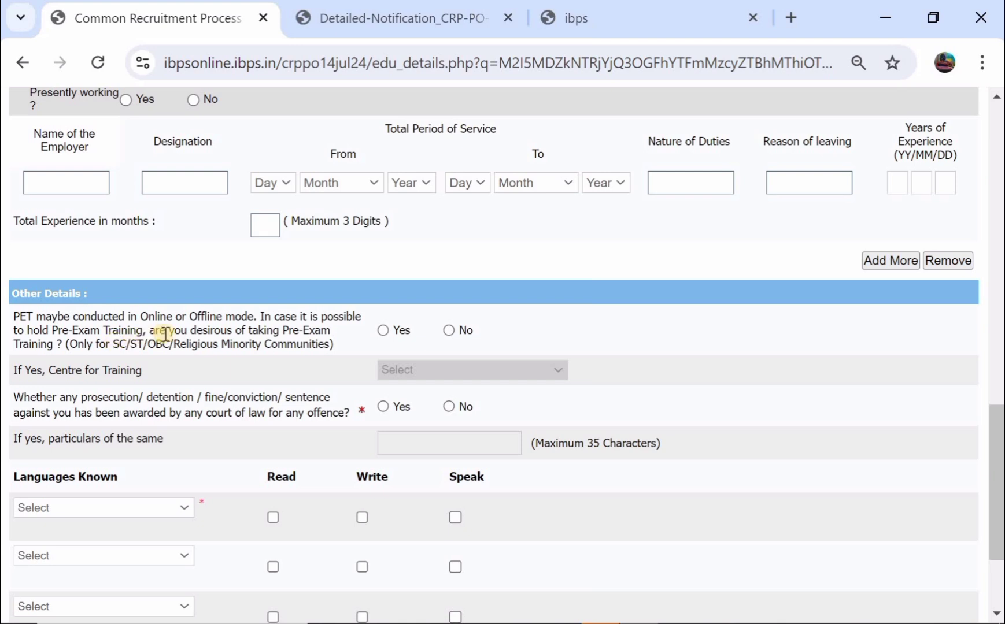
left_click(382, 330)
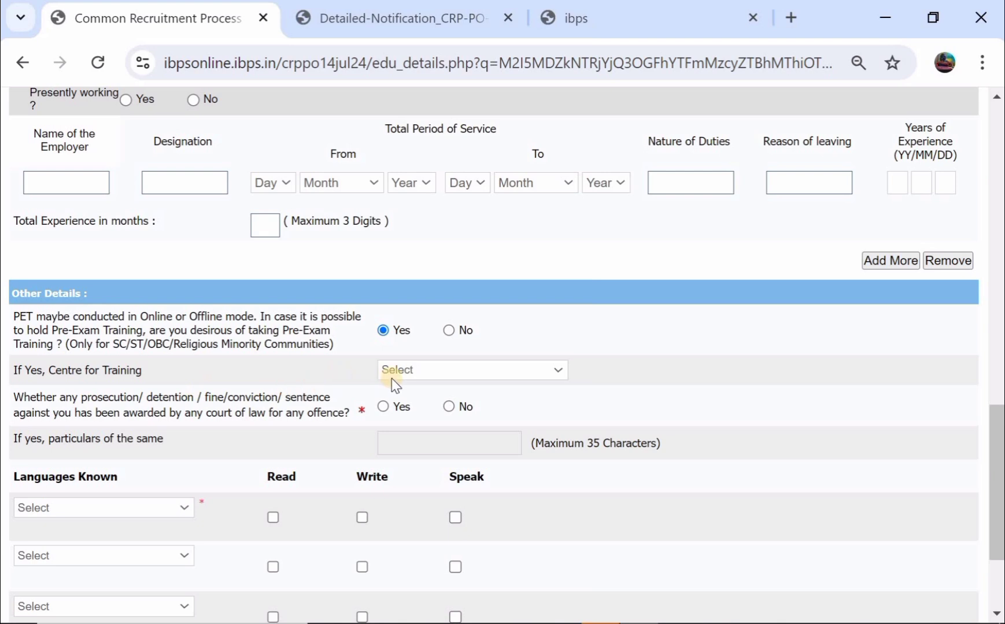
left_click(409, 376)
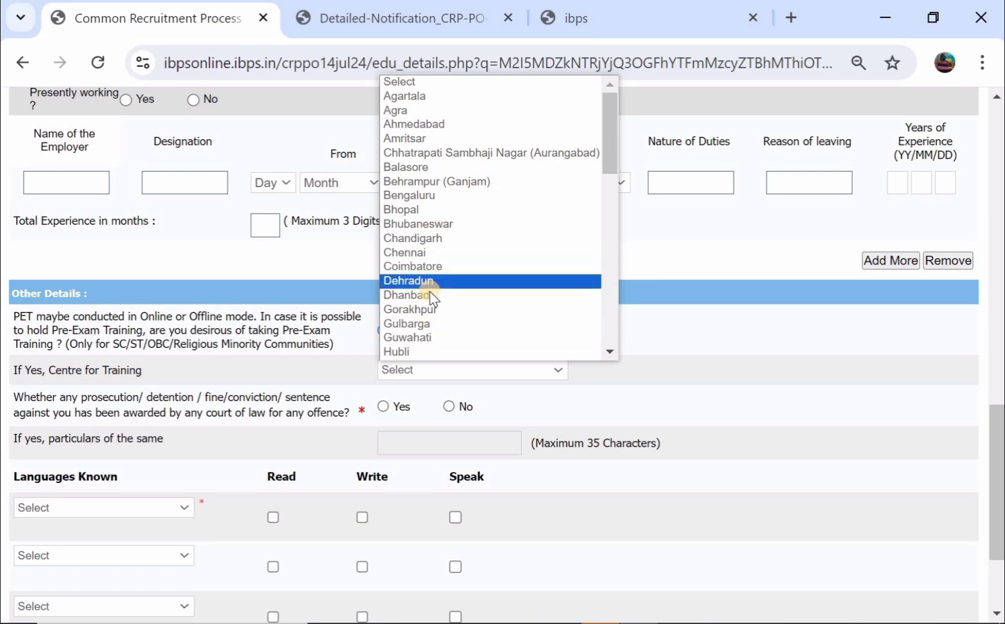
left_click(432, 257)
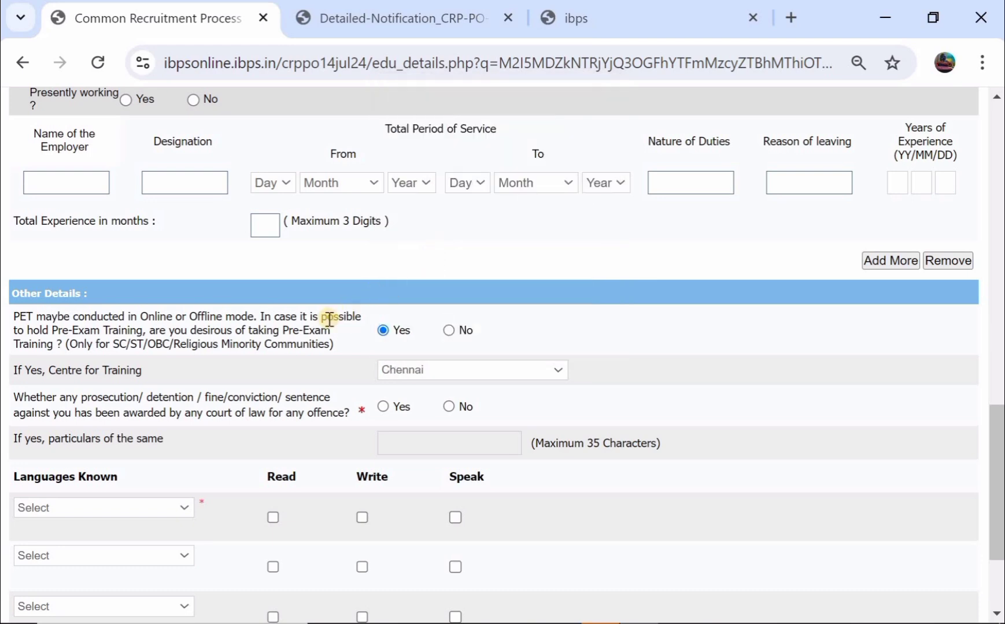
- Answer No to the prosecution/conviction question
scroll(328, 320, "down", 1)
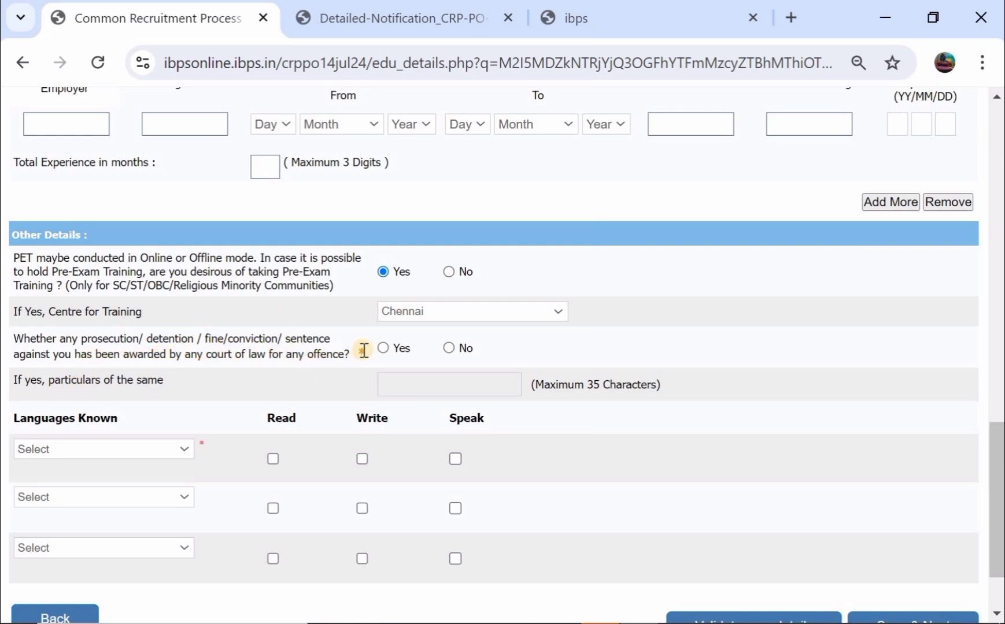
left_click(381, 348)
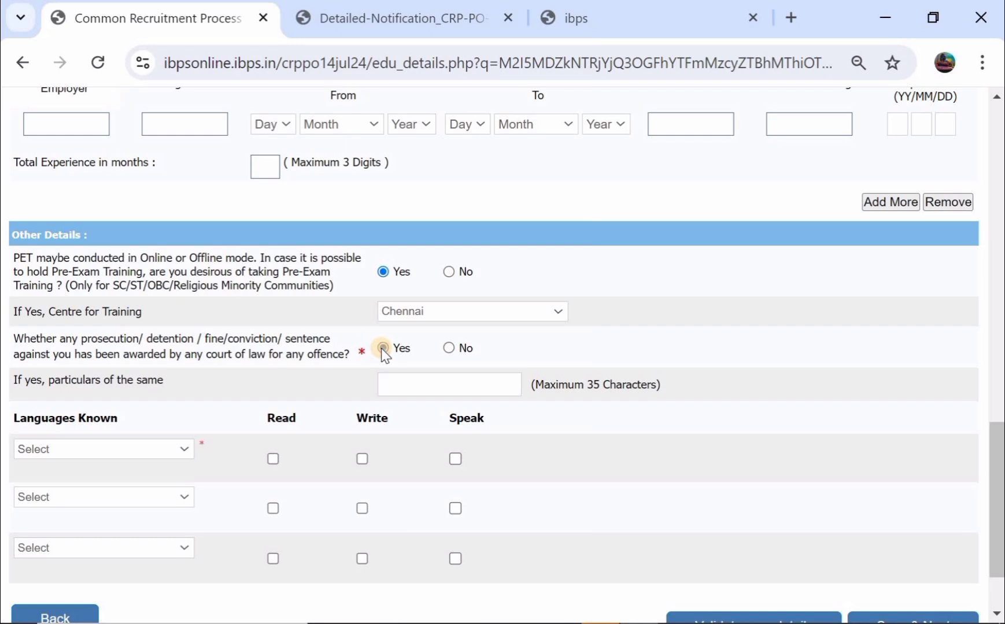
left_click(406, 378)
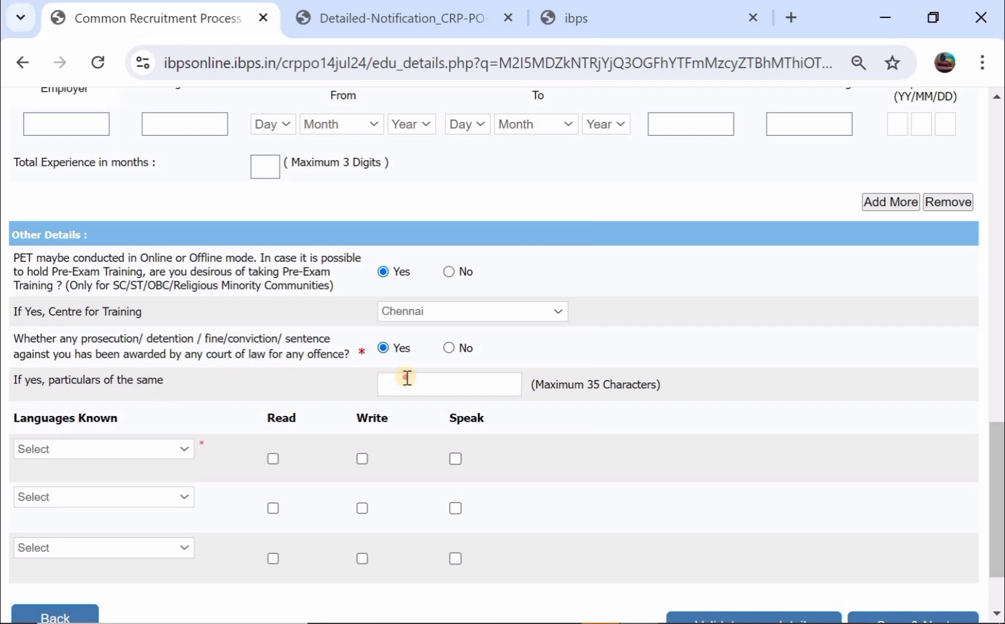
left_click(451, 348)
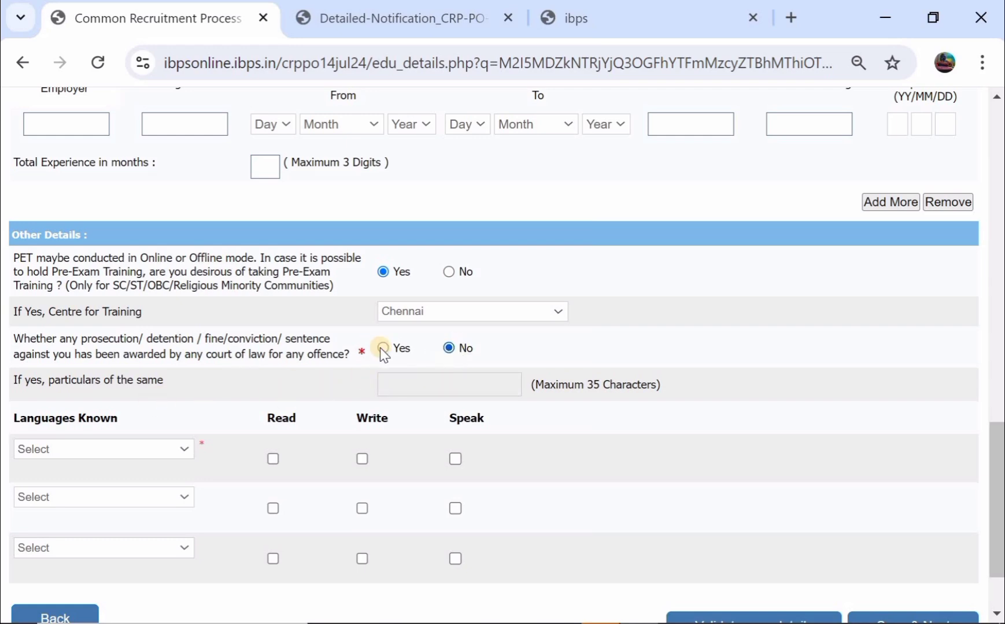
scroll(271, 360, "down", 2)
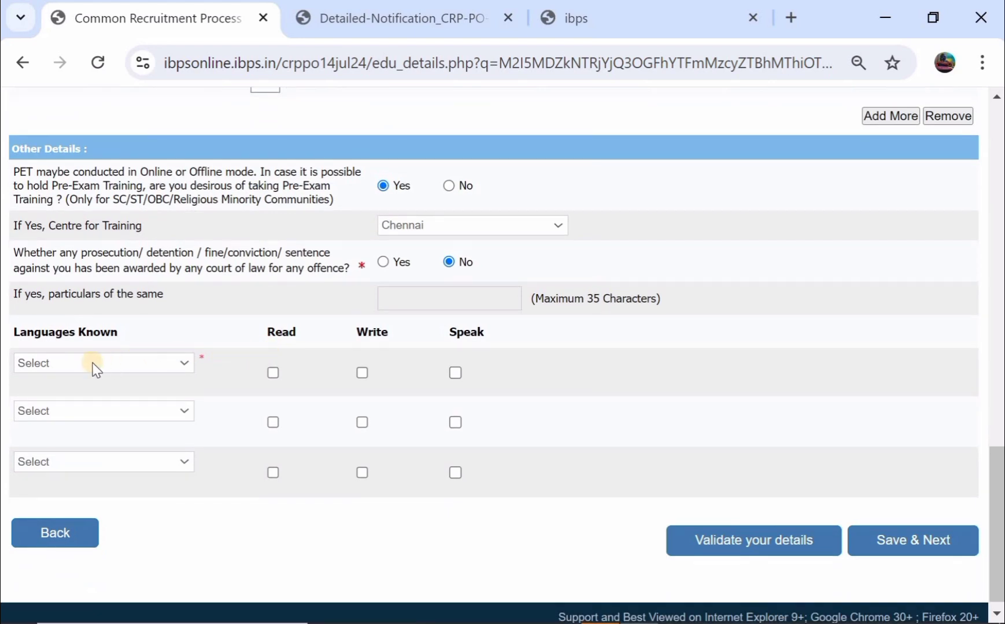
- Add English and Hindi as known languages, each with read, write and speak ticked
left_click(90, 364)
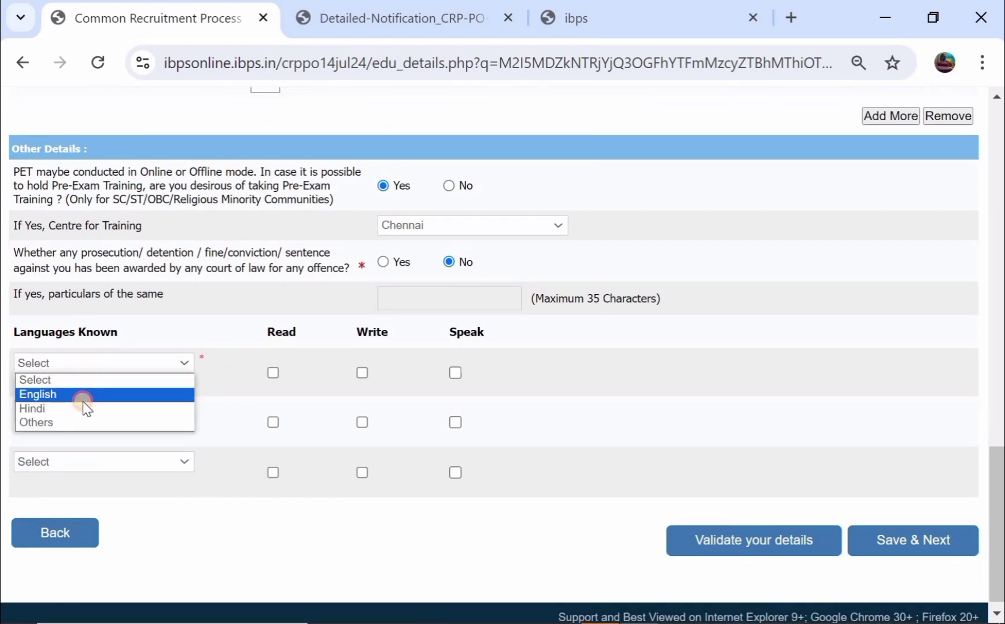
left_click(83, 399)
left_click(274, 373)
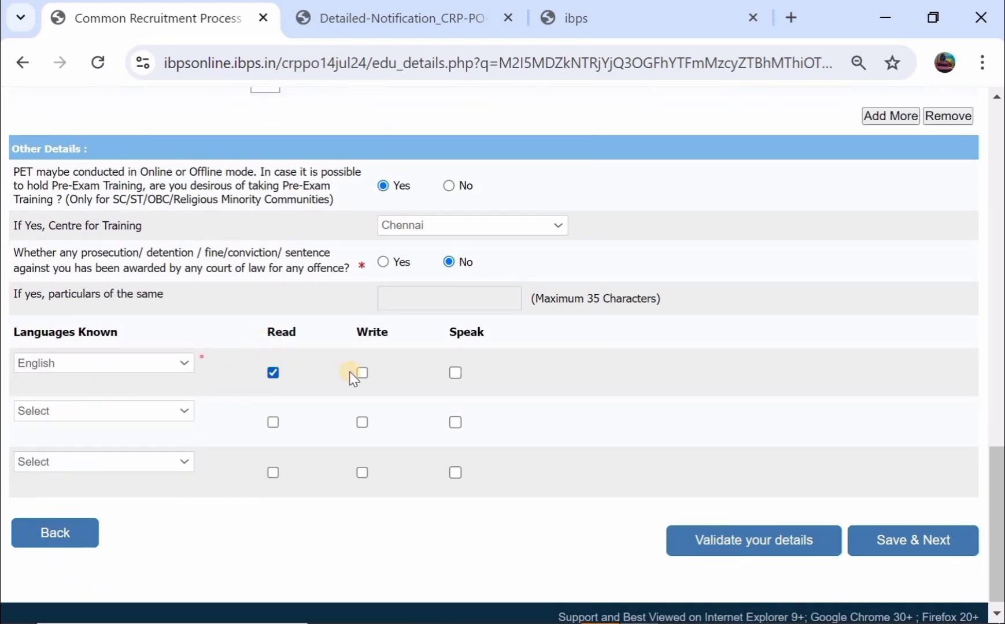
left_click(362, 373)
left_click(456, 372)
left_click(124, 409)
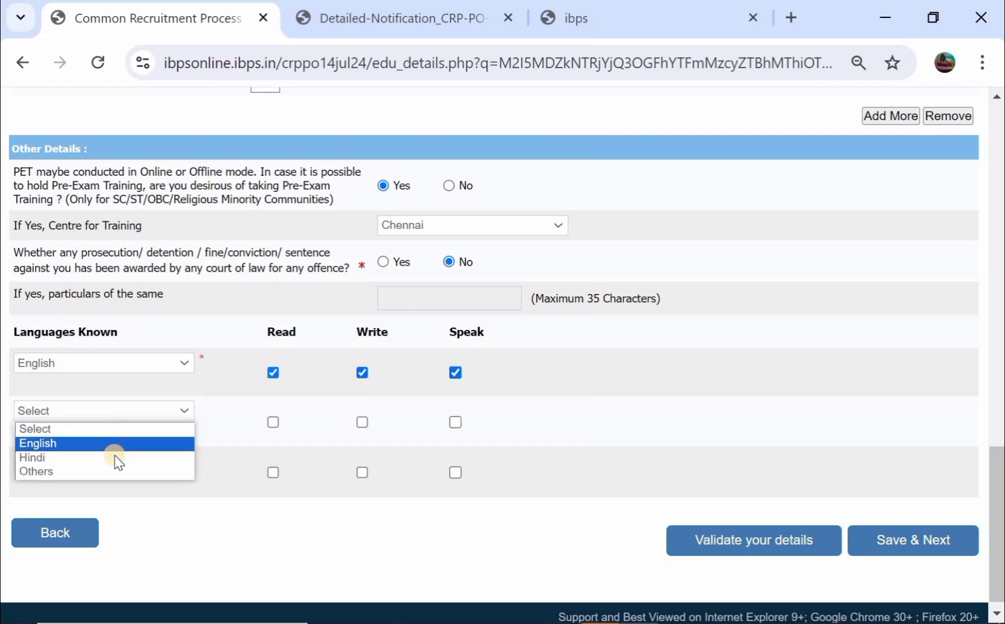
left_click(113, 457)
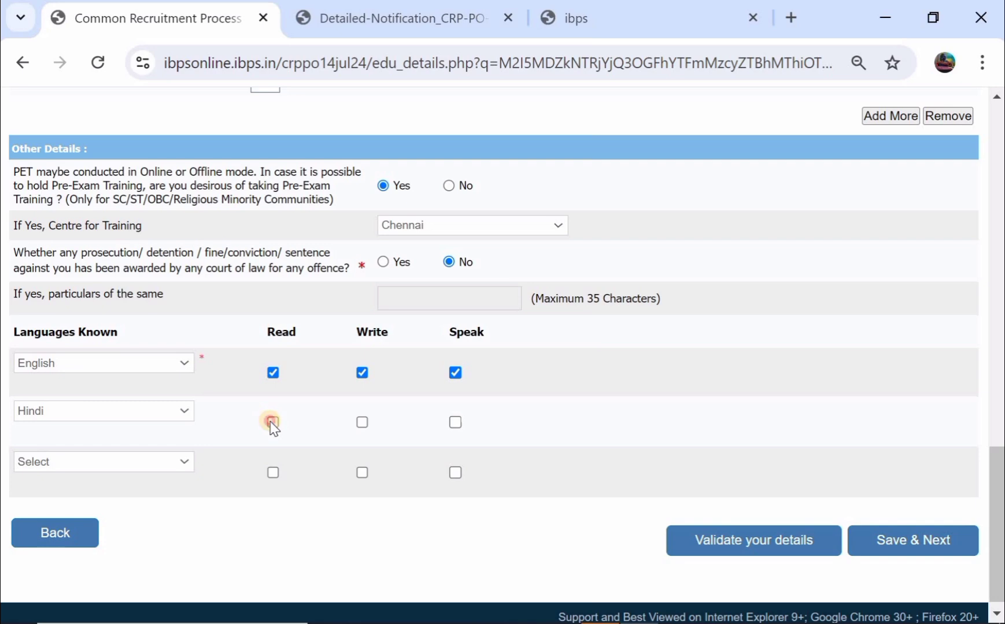
left_click(273, 422)
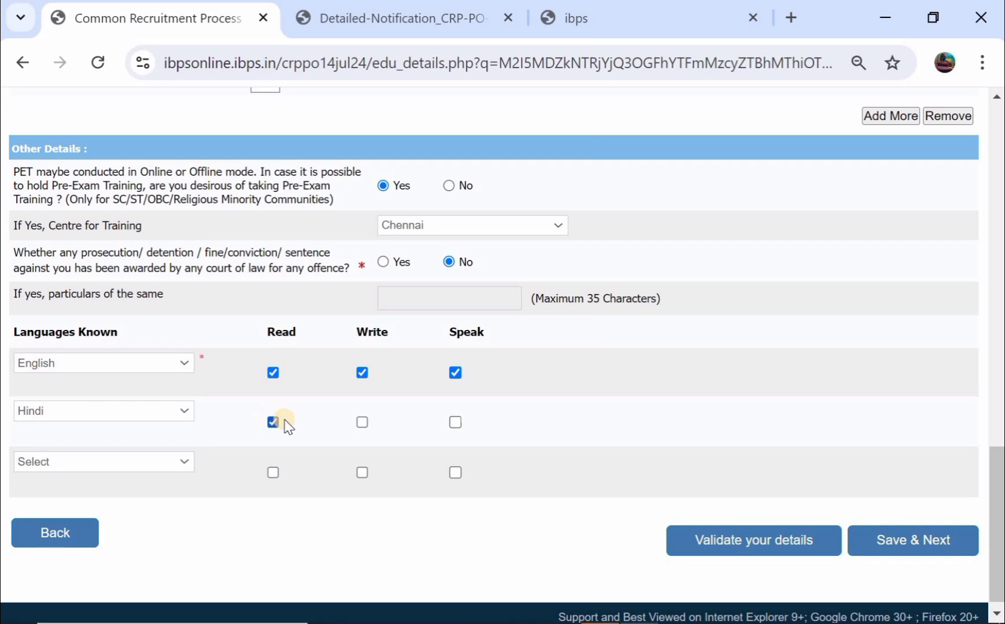
left_click(363, 423)
left_click(456, 423)
- Validate the details successfully and save to move on to Banks Preference
left_click(717, 541)
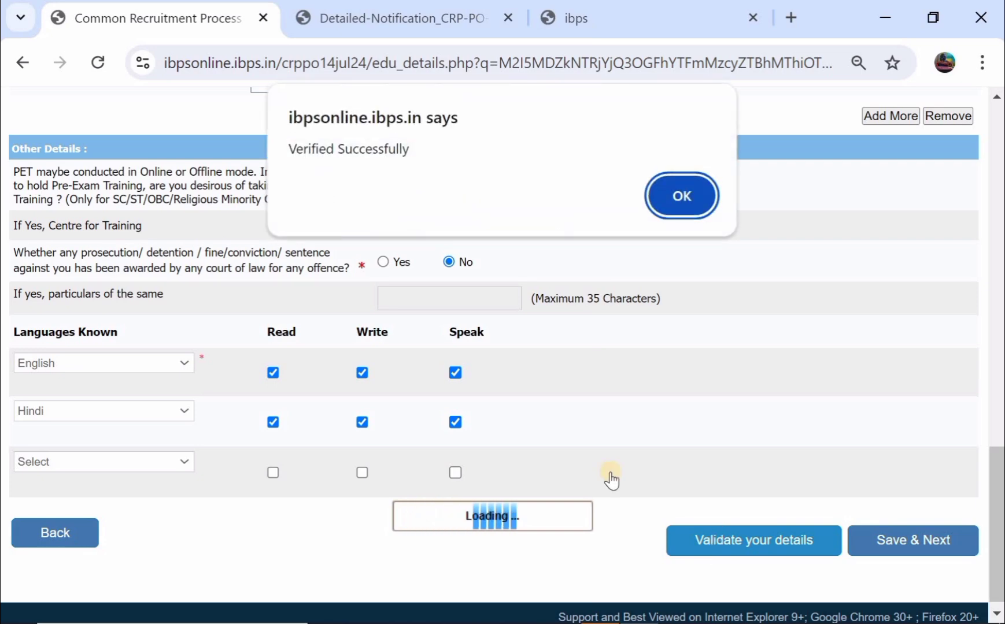
left_click(678, 196)
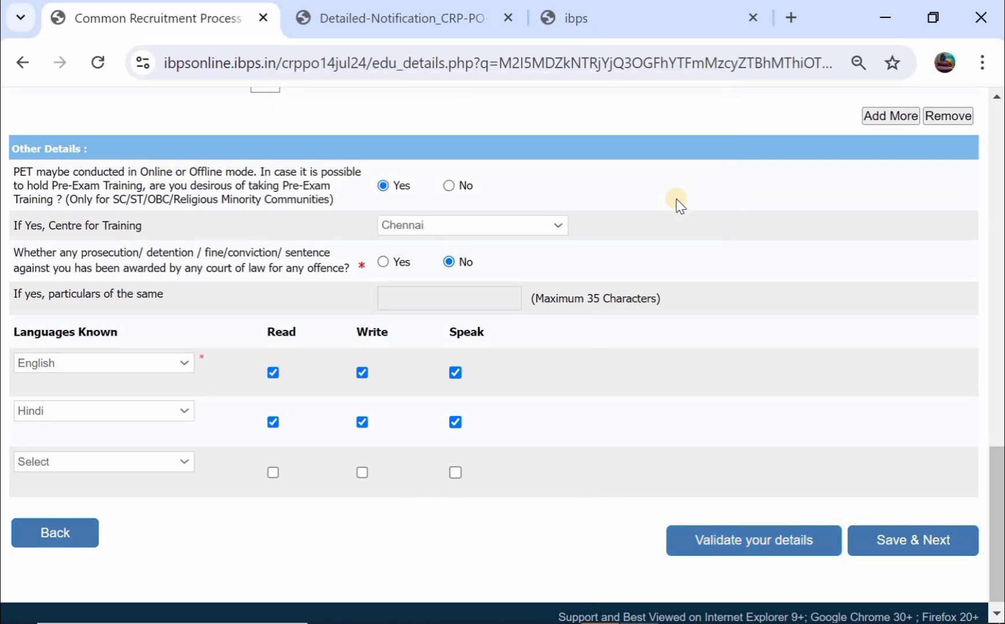
left_click(893, 544)
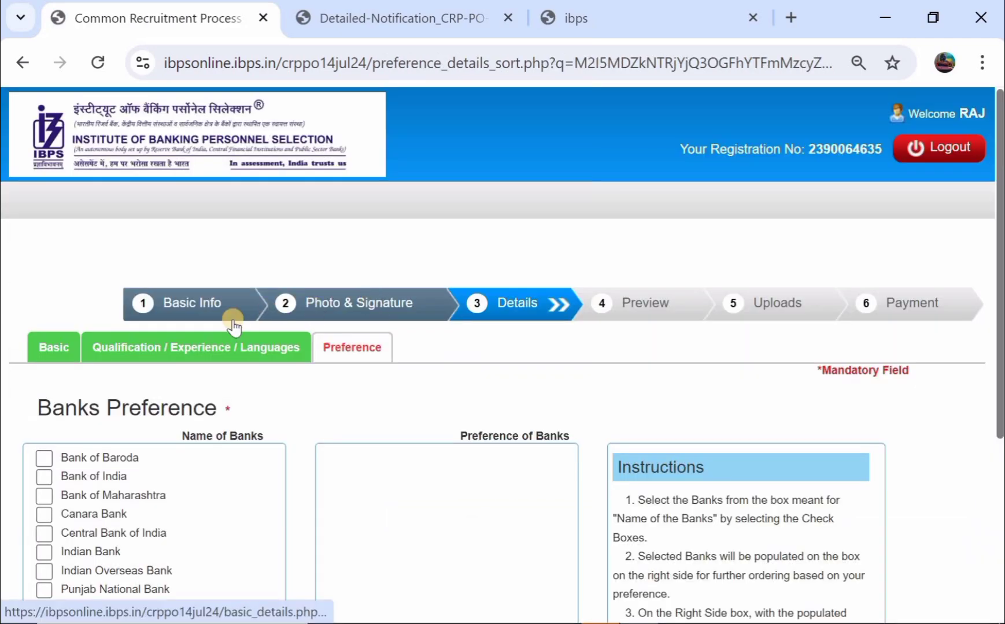
- Add ten banks, Central Bank of India through Canara Bank, to the preference list
scroll(234, 326, "down", 3)
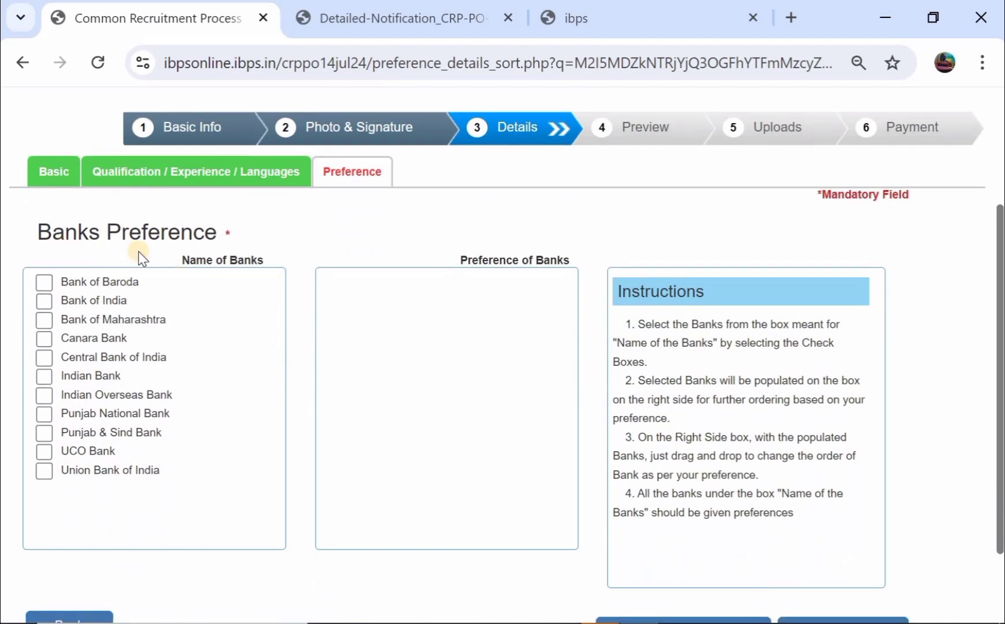
left_click(44, 357)
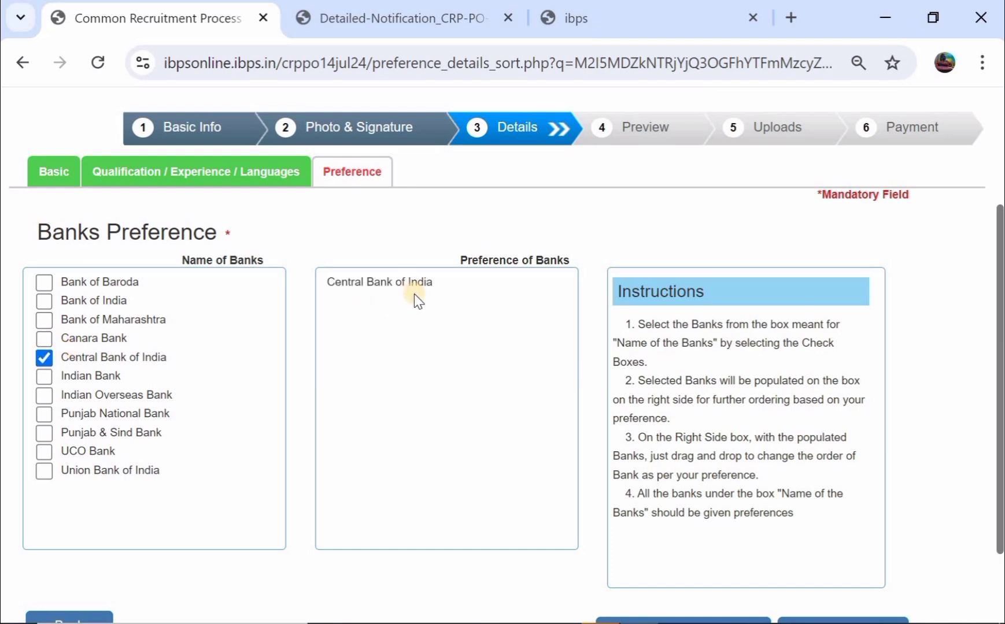
left_click(43, 376)
left_click(45, 396)
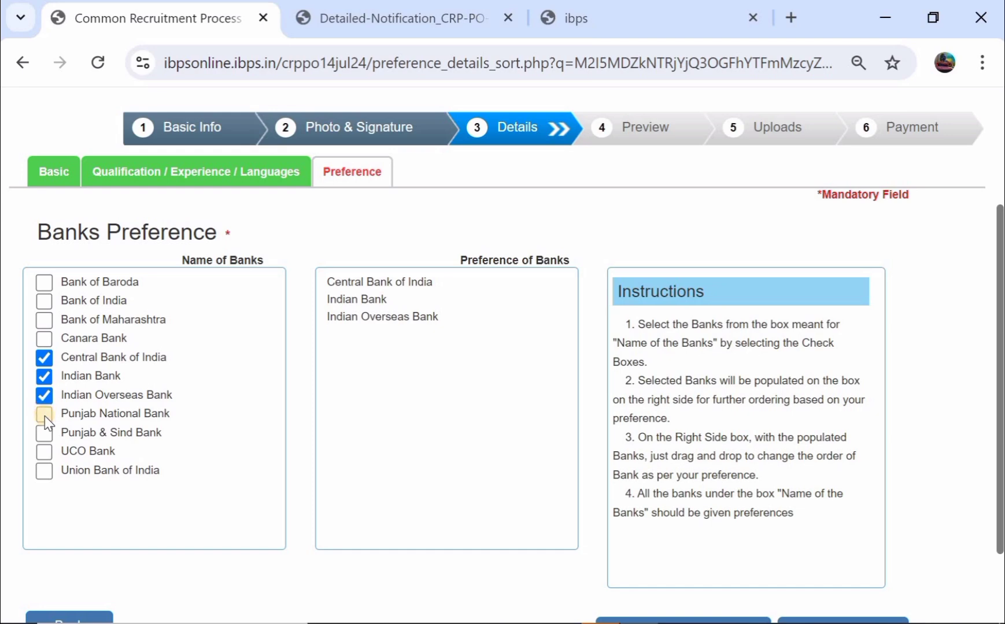
left_click(44, 414)
left_click(45, 435)
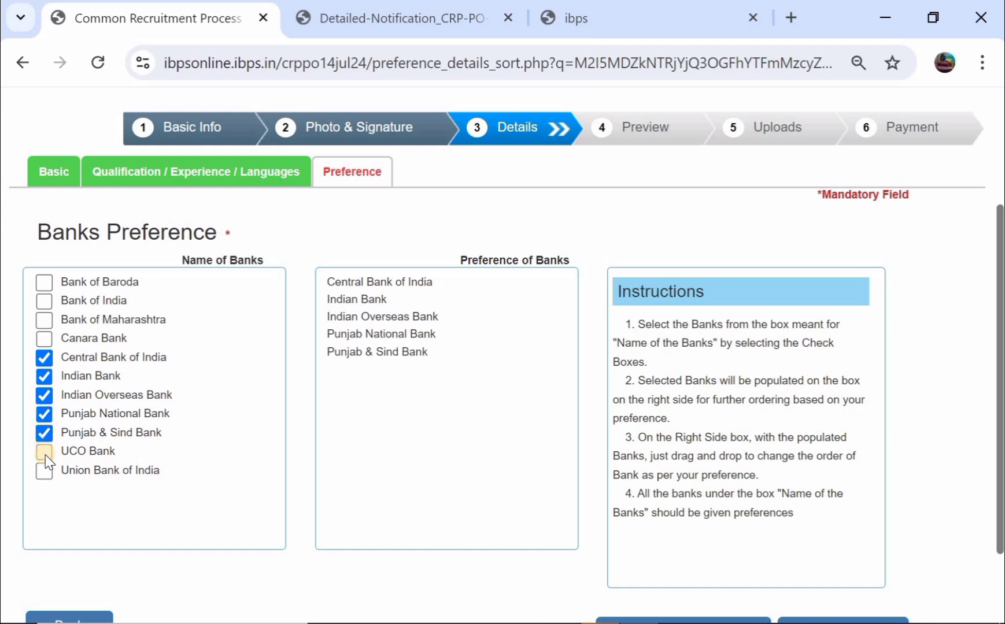
left_click(44, 454)
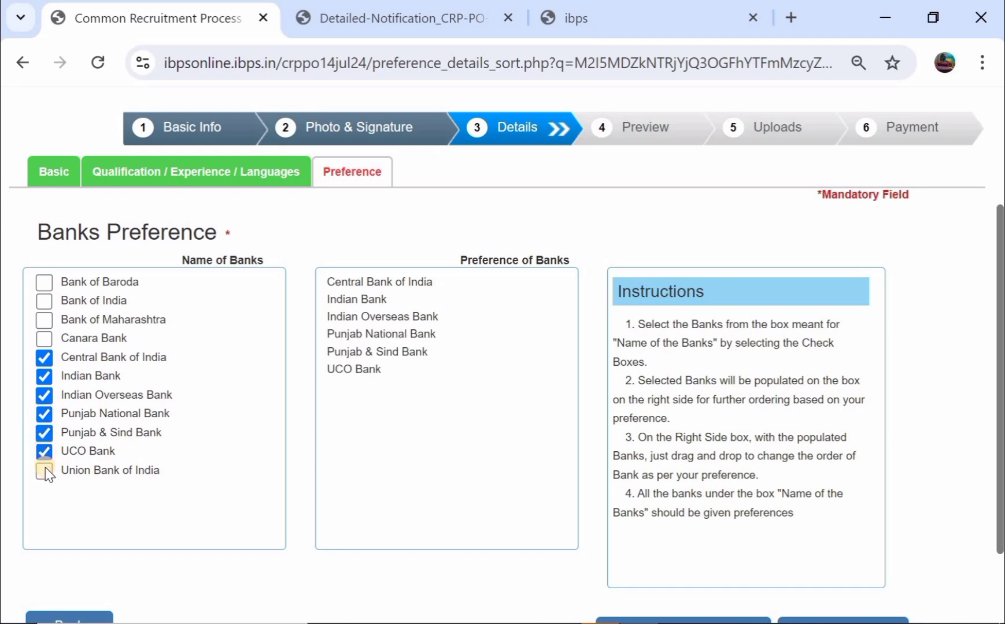
left_click(44, 319)
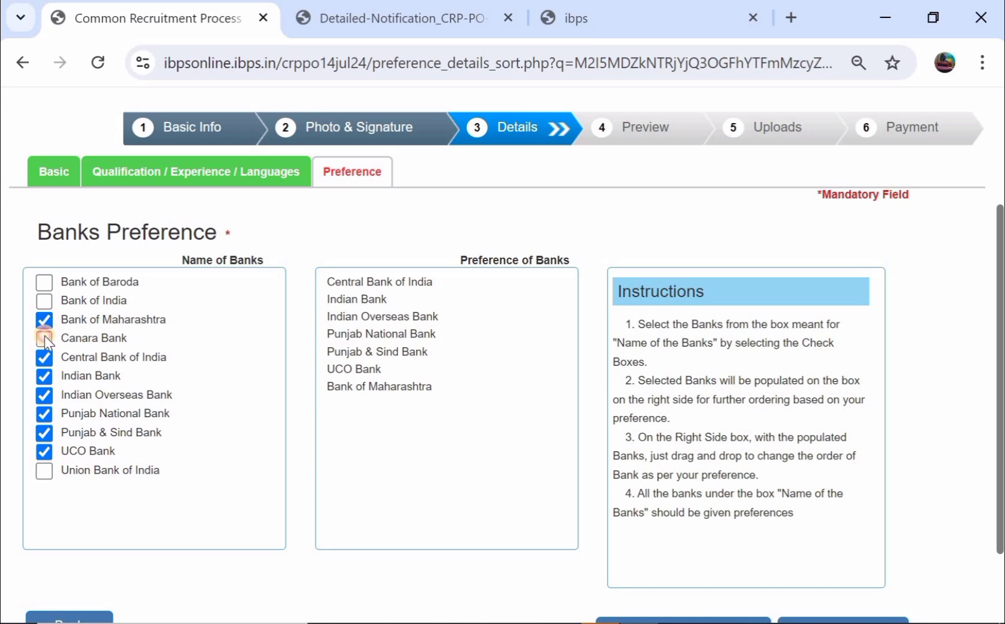
left_click(44, 339)
left_click(44, 281)
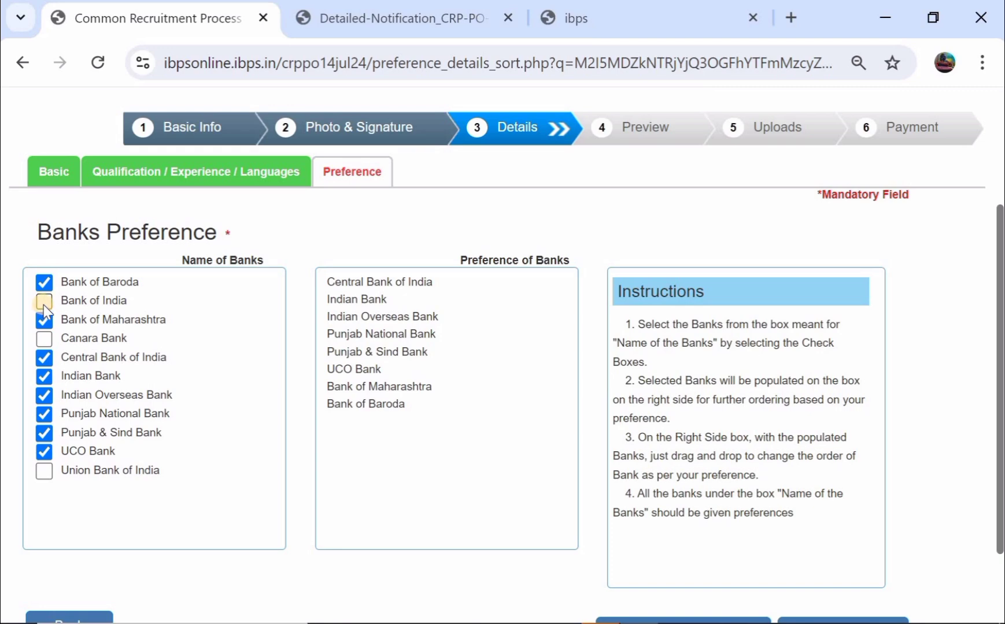
left_click(44, 301)
left_click(44, 338)
- Add Union Bank of India, validate the eleven preferences, and save them
scroll(502, 310, "down", 2)
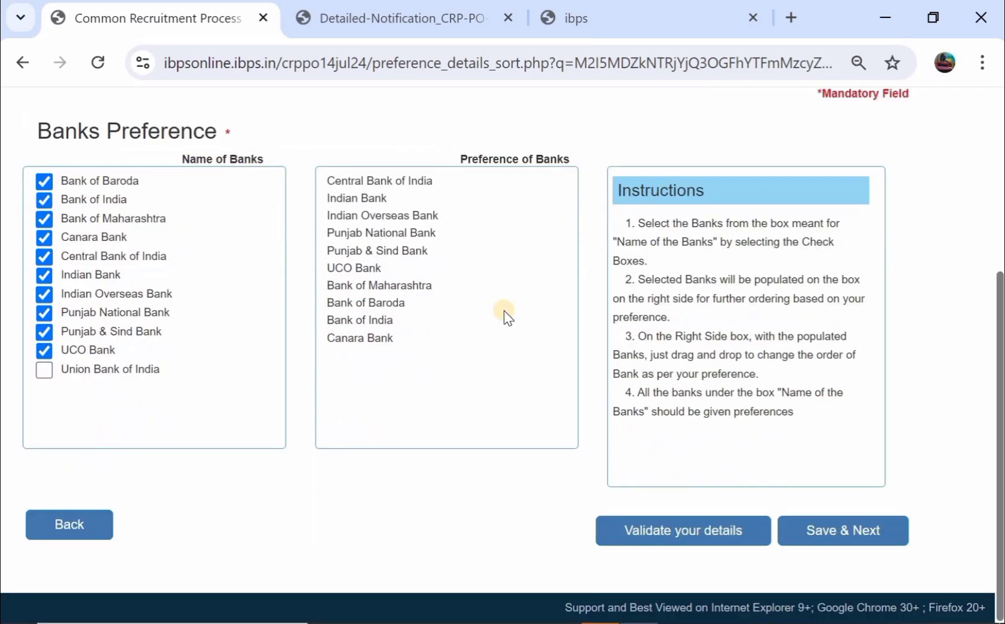
left_click(665, 532)
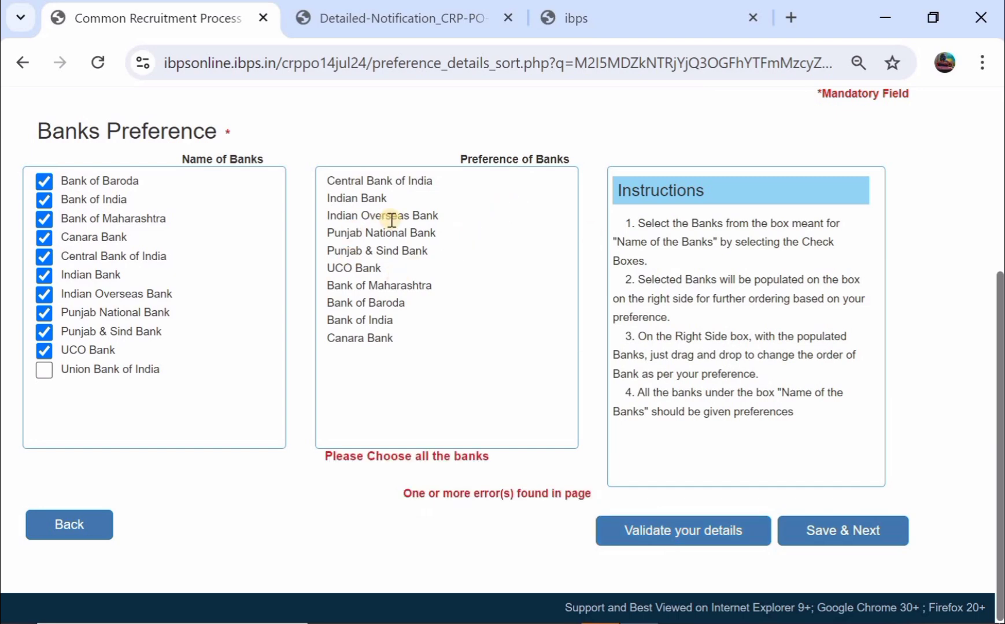
left_click(44, 370)
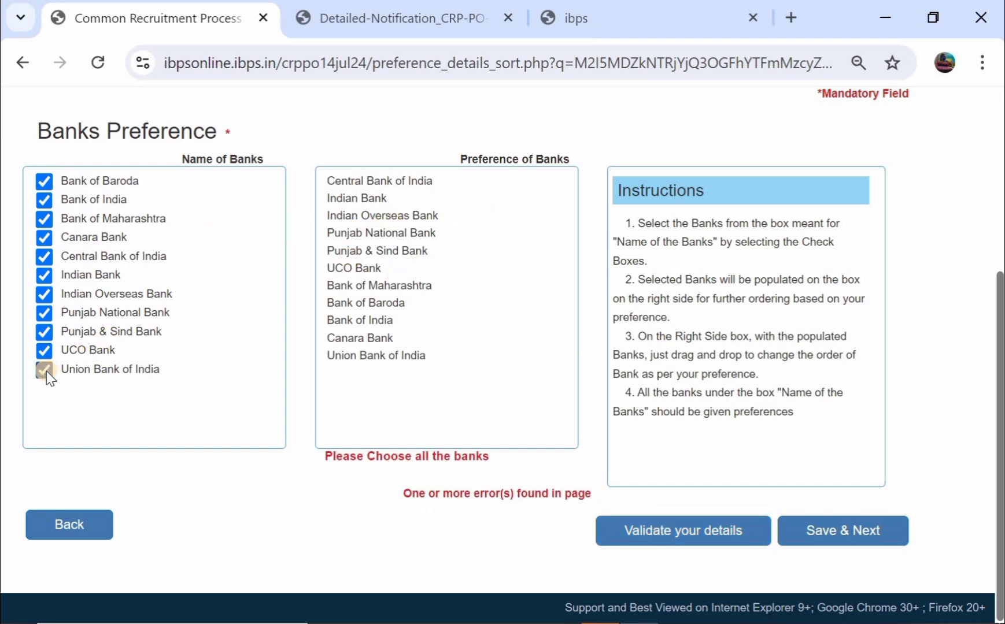
left_click(759, 531)
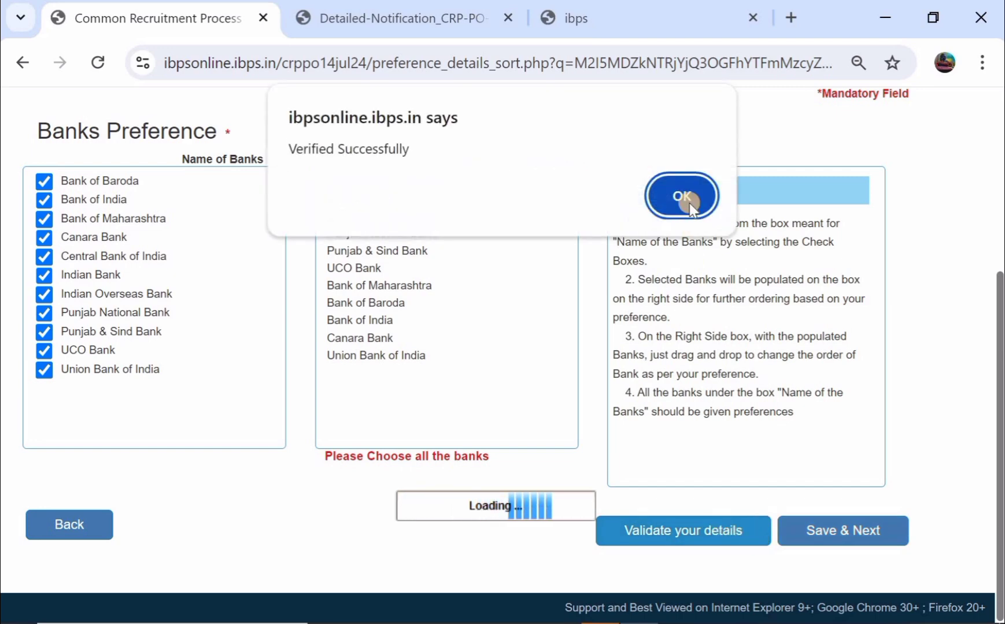
left_click(689, 203)
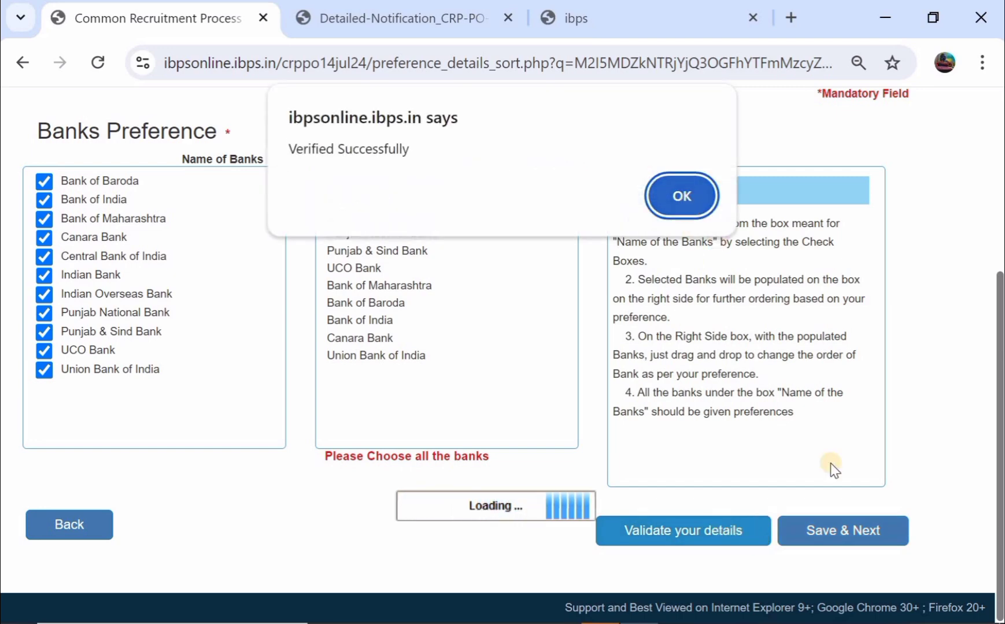
left_click(830, 531)
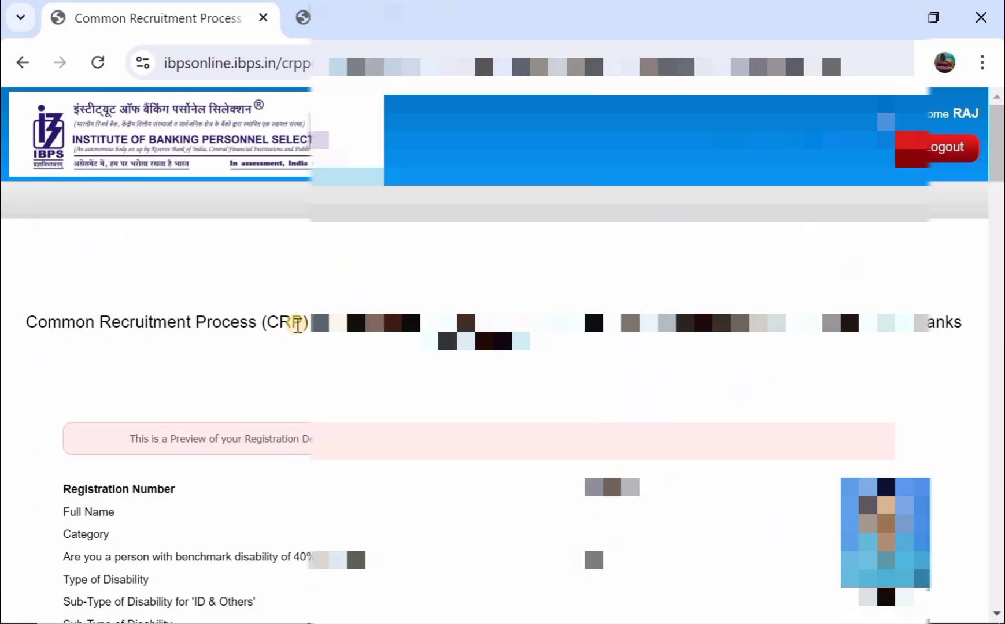
- Agree to the declaration and name confirmation, then submit and confirm the application
scroll(297, 324, "down", 6)
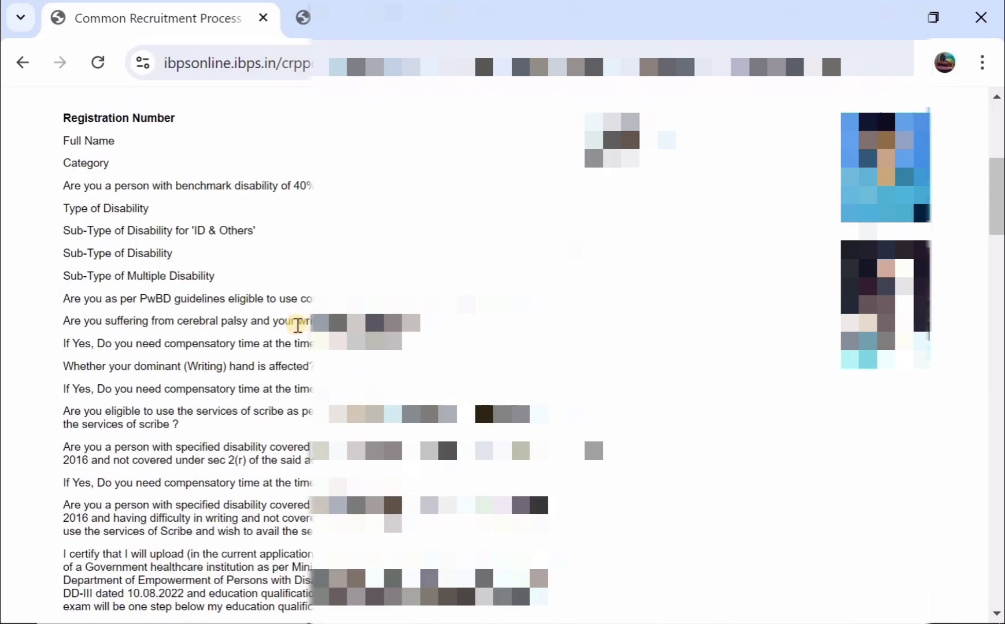
scroll(297, 324, "down", 20)
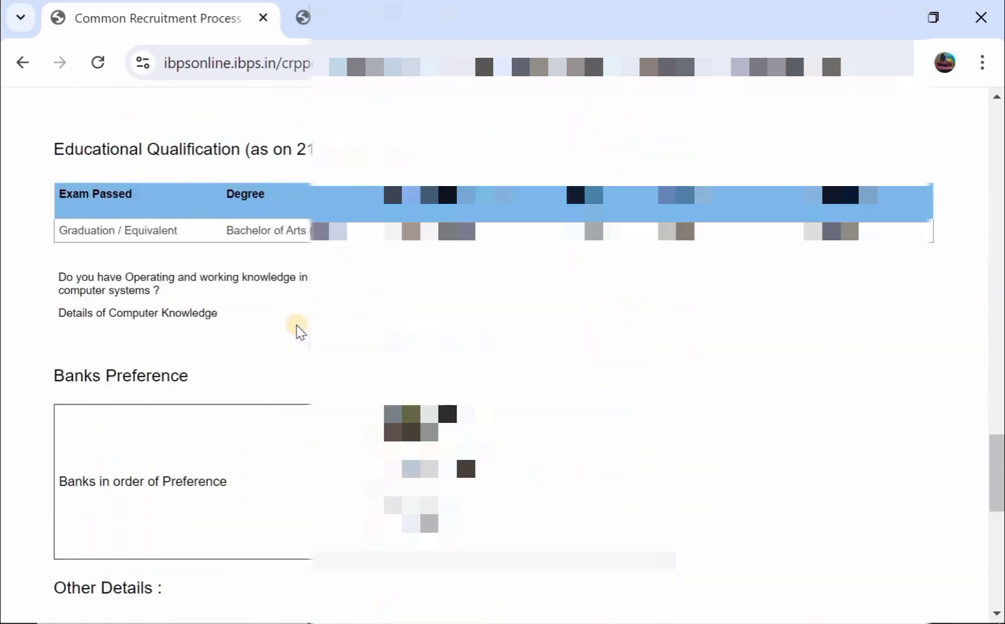
scroll(405, 324, "down", 1)
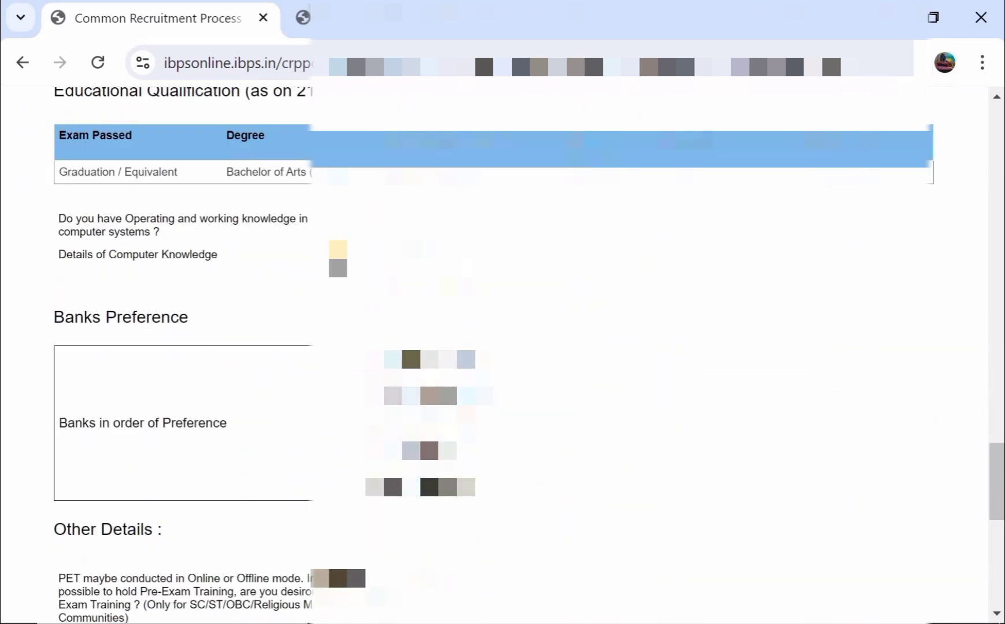
scroll(232, 251, "down", 3)
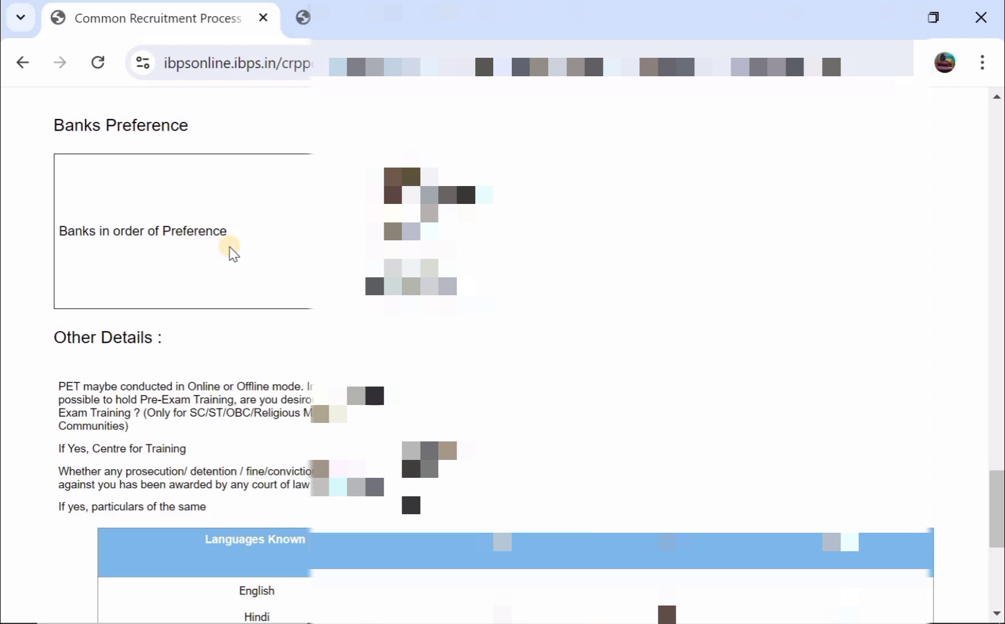
scroll(232, 252, "down", 6)
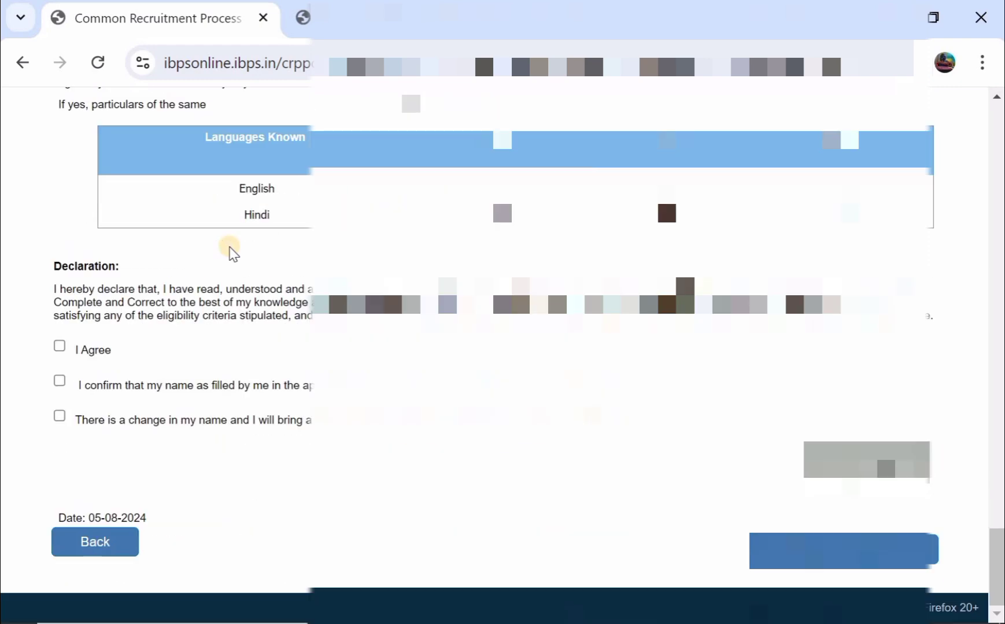
left_click(59, 347)
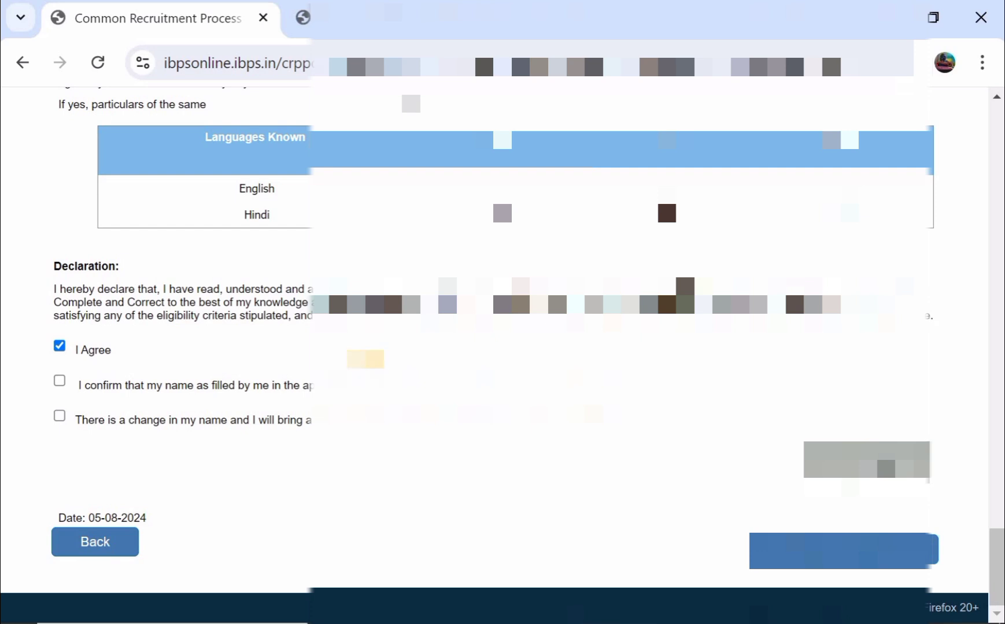
left_click(60, 382)
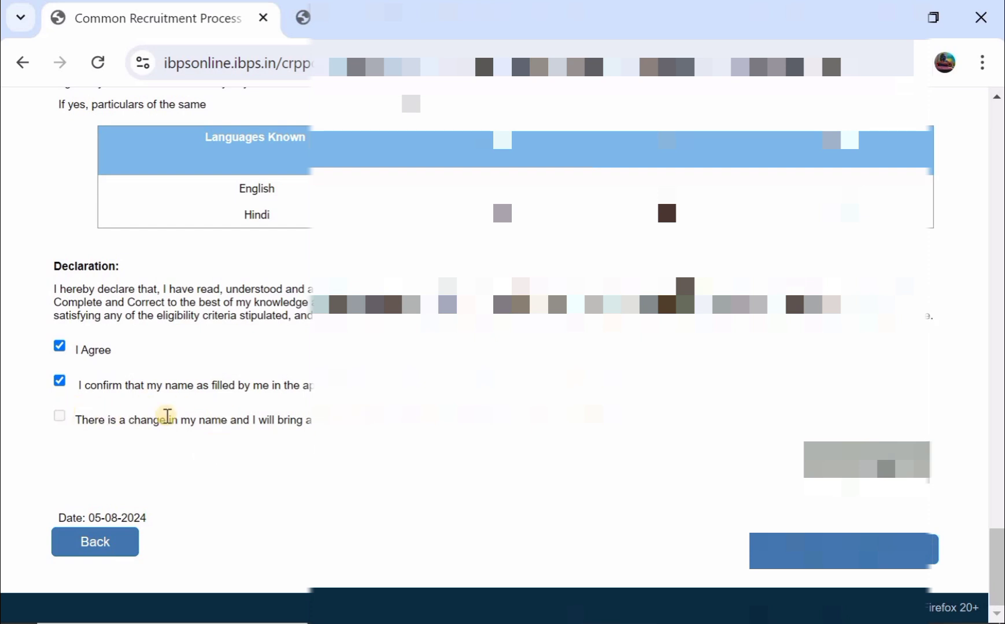
left_click(843, 551)
left_click(576, 259)
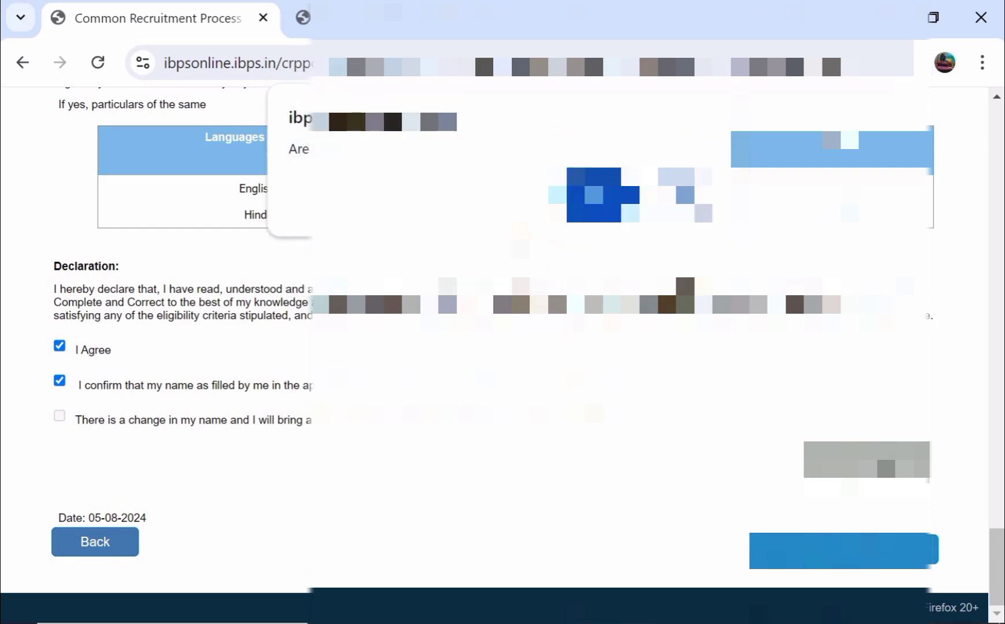
left_click(578, 196)
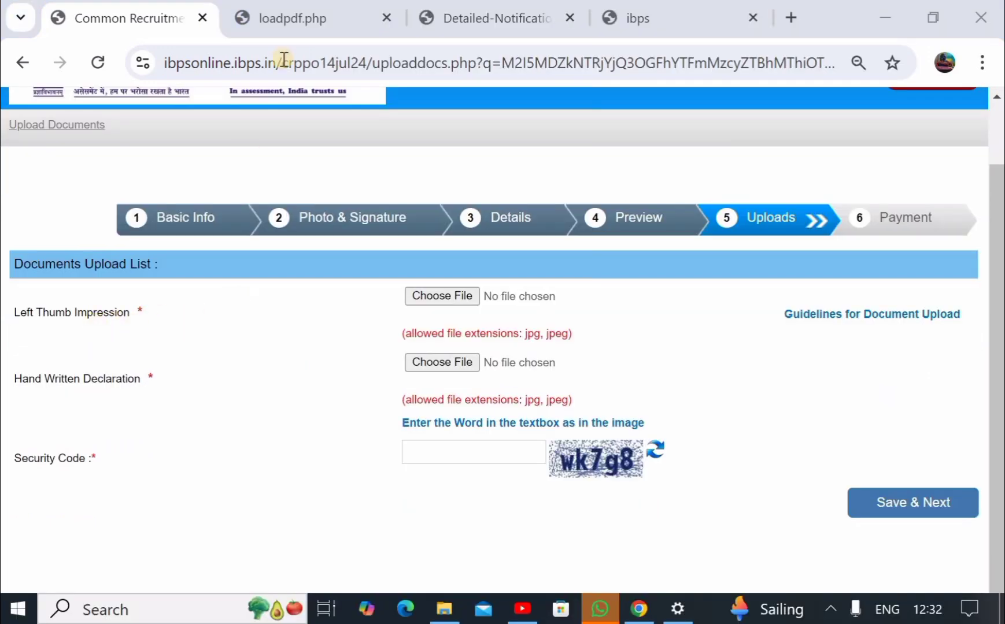
- Read the handwritten declaration guidelines in the loadpdf.php tab, then return to the Uploads page
left_click(302, 33)
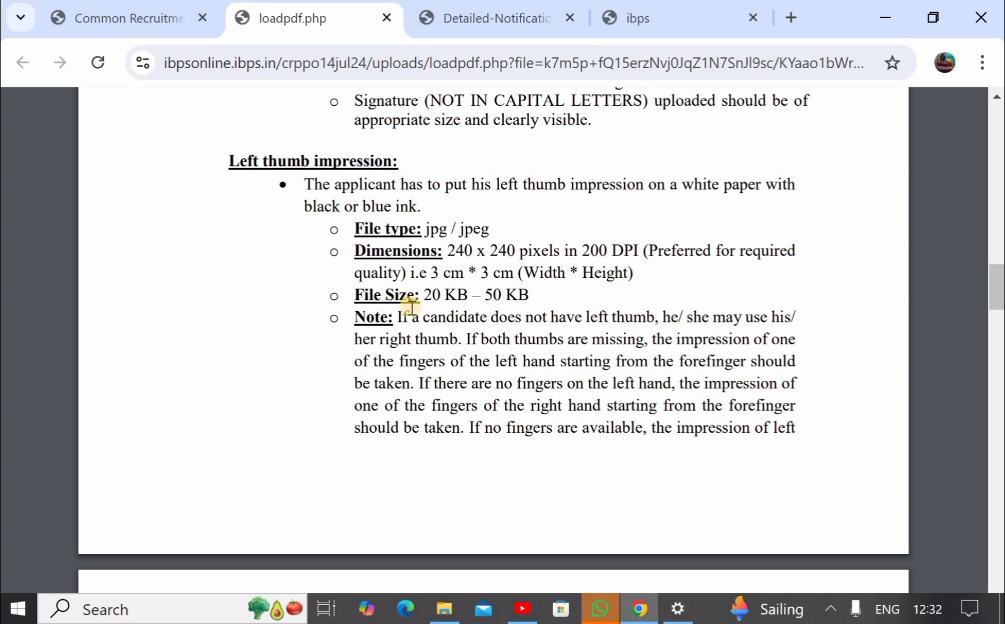
left_click(141, 20)
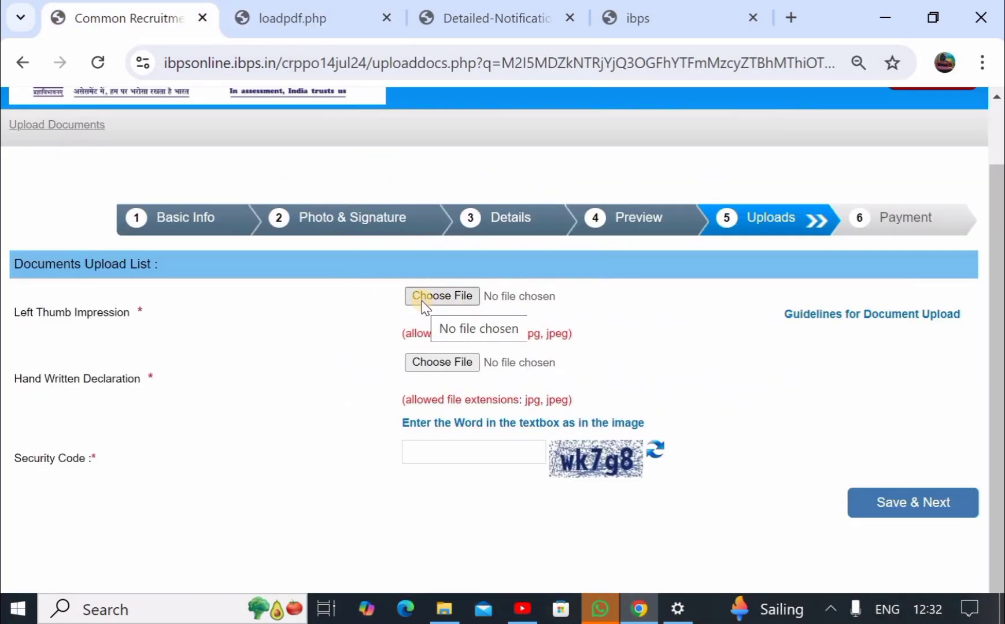
left_click(301, 27)
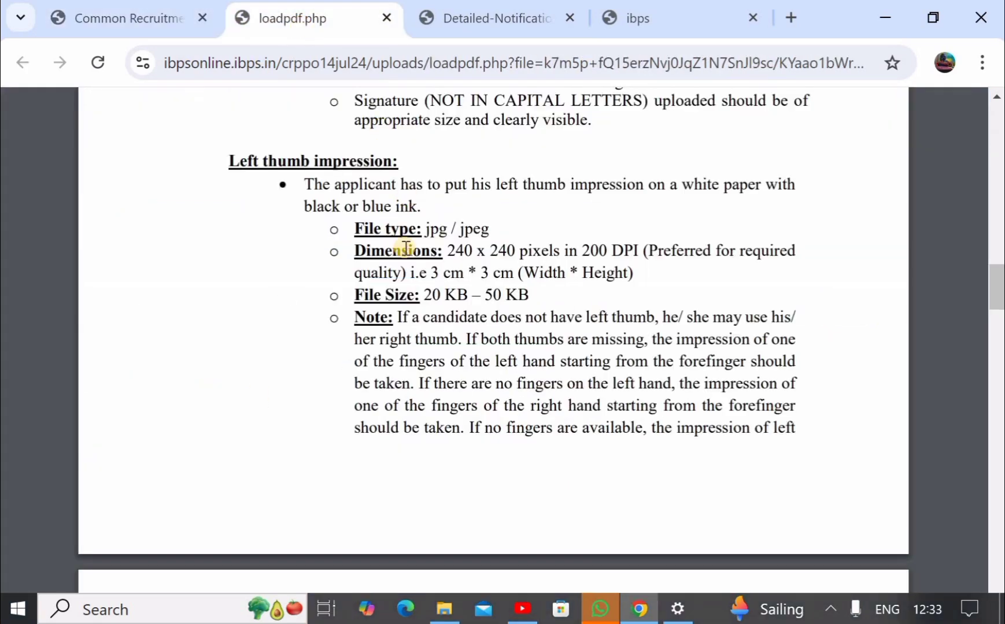
left_click(129, 15)
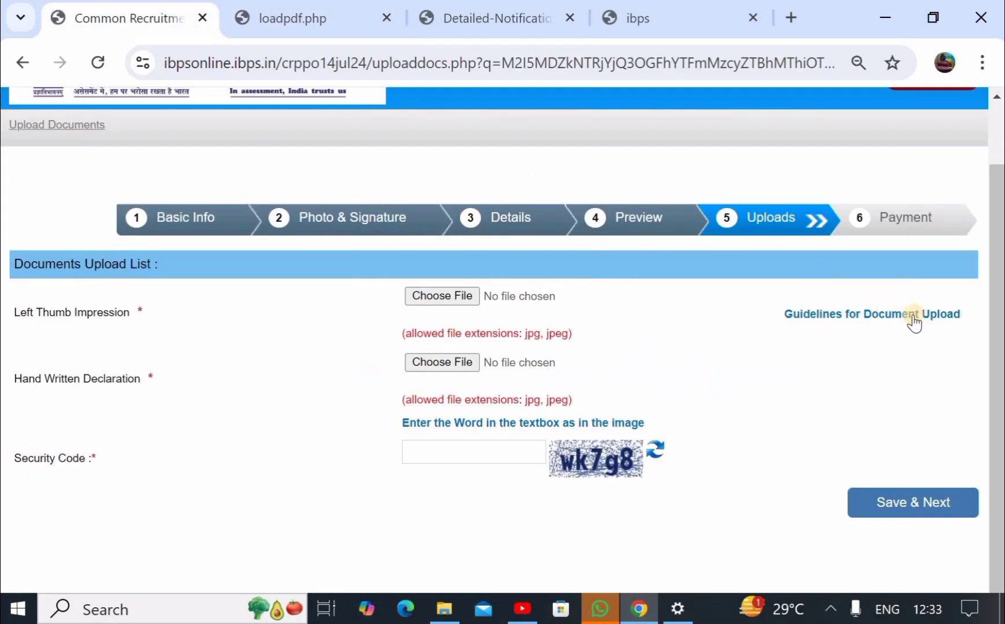
left_click(267, 15)
scroll(326, 250, "down", 8)
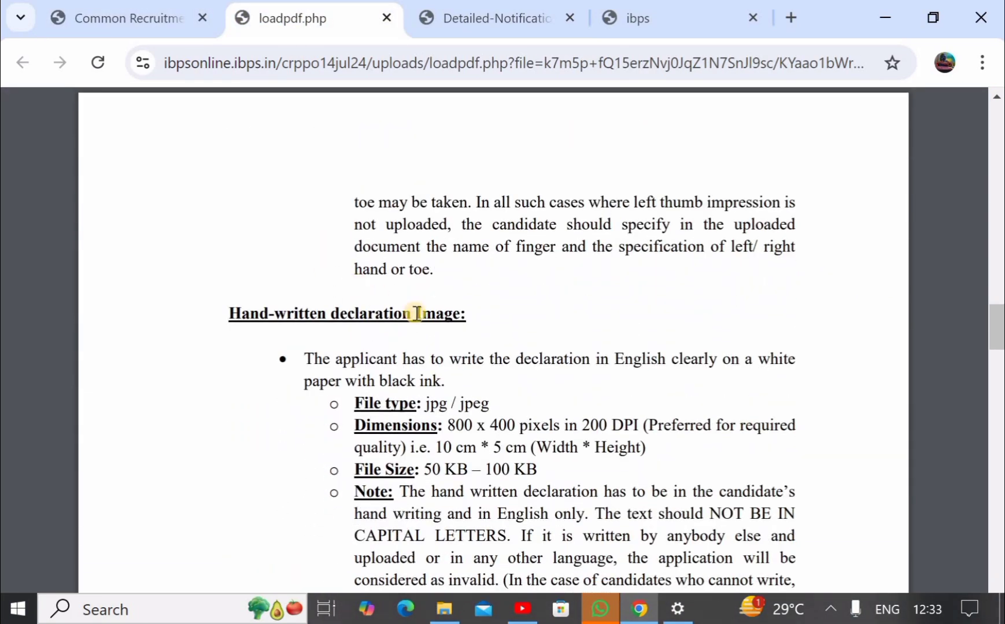
scroll(416, 312, "down", 5)
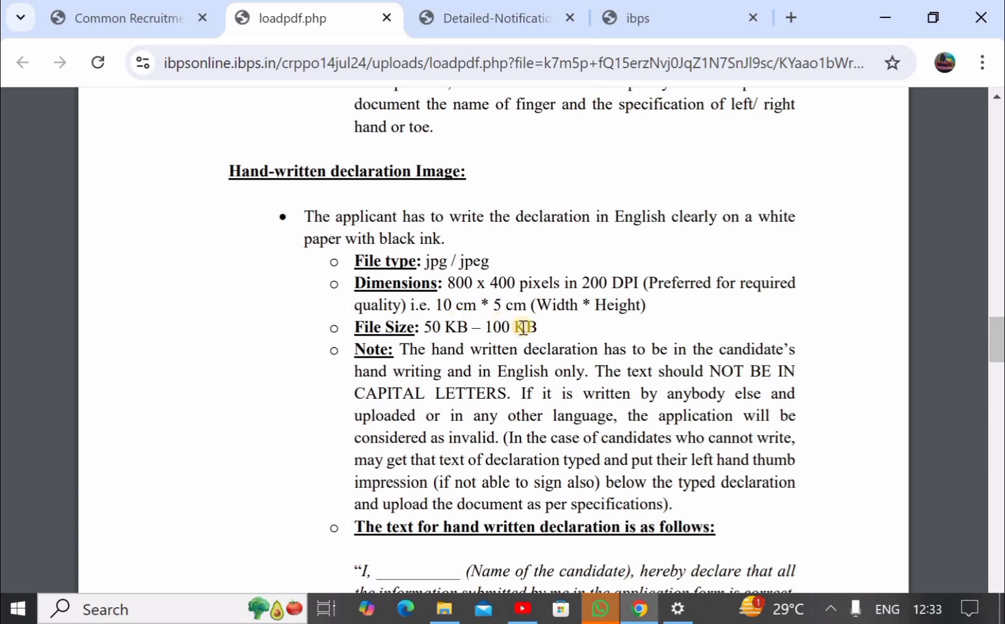
scroll(530, 328, "down", 3)
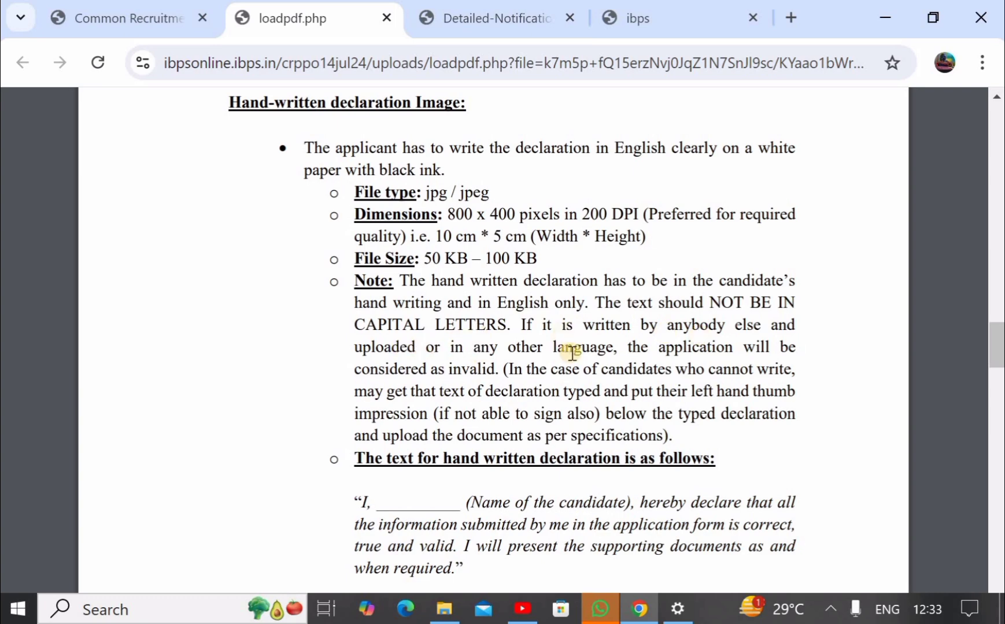
scroll(571, 353, "down", 1)
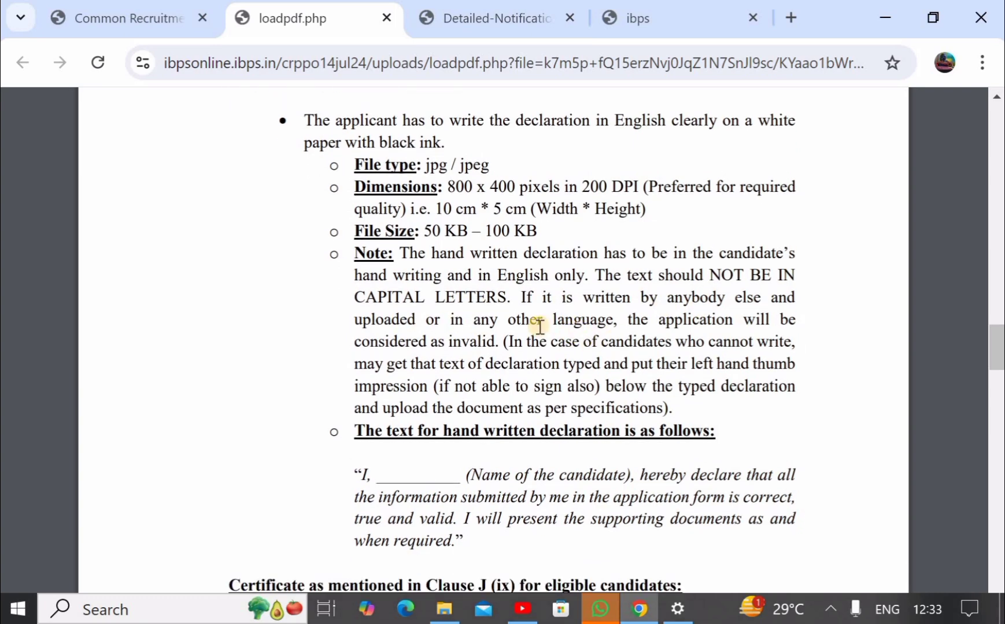
scroll(572, 325, "down", 1)
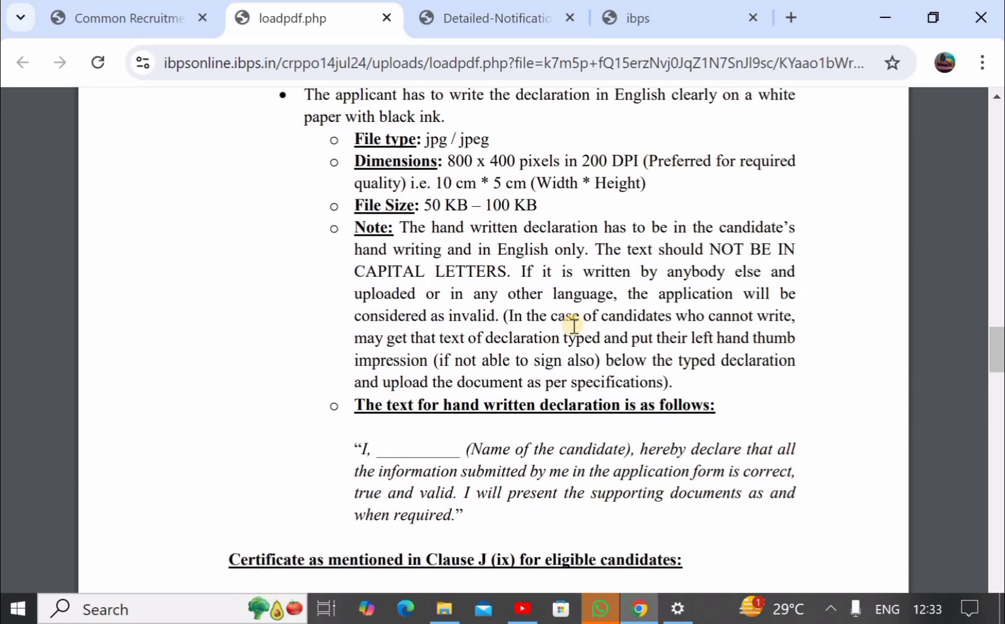
scroll(496, 302, "down", 2)
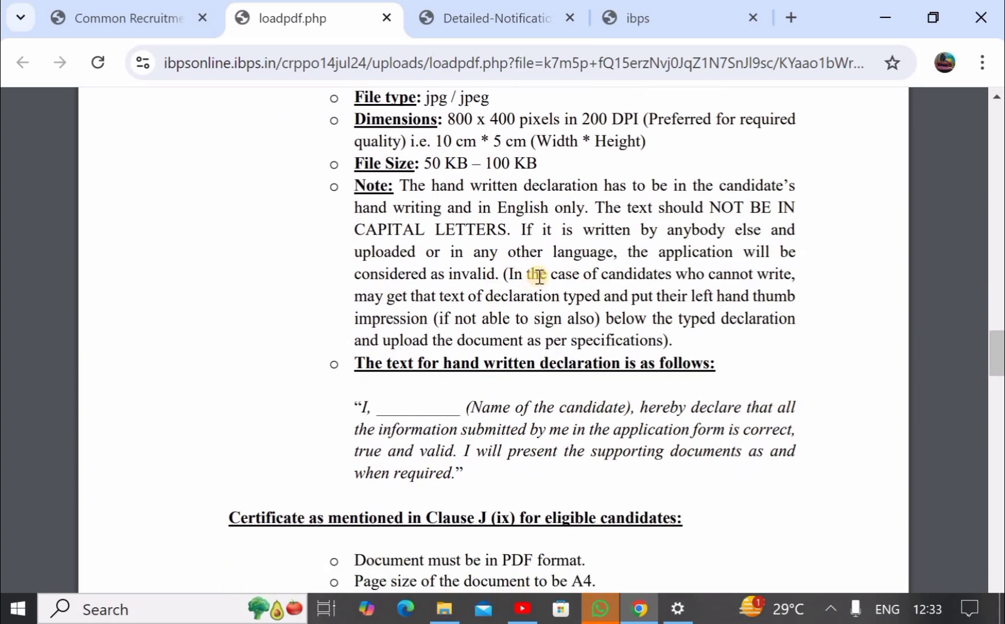
scroll(538, 276, "down", 2)
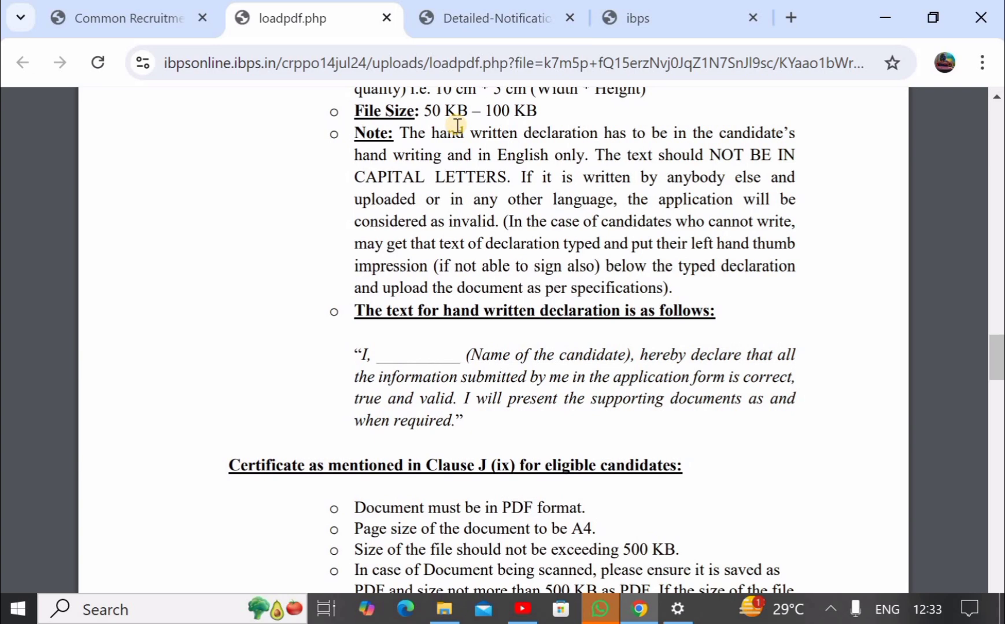
left_click(131, 9)
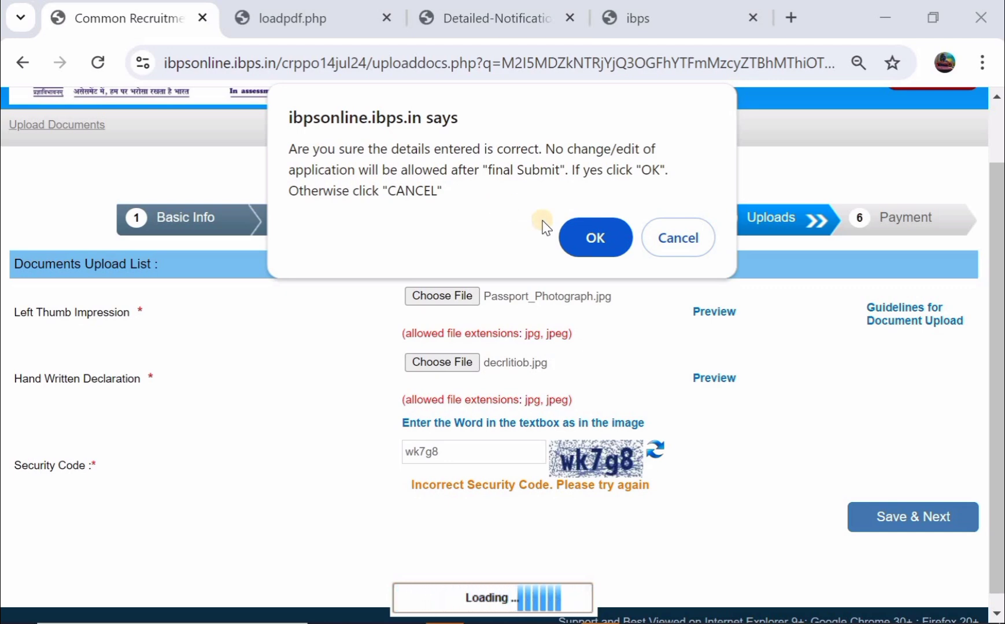
- Confirm final submission of the uploaded documents to reach the 850.00 Payment step
left_click(594, 244)
left_click(592, 244)
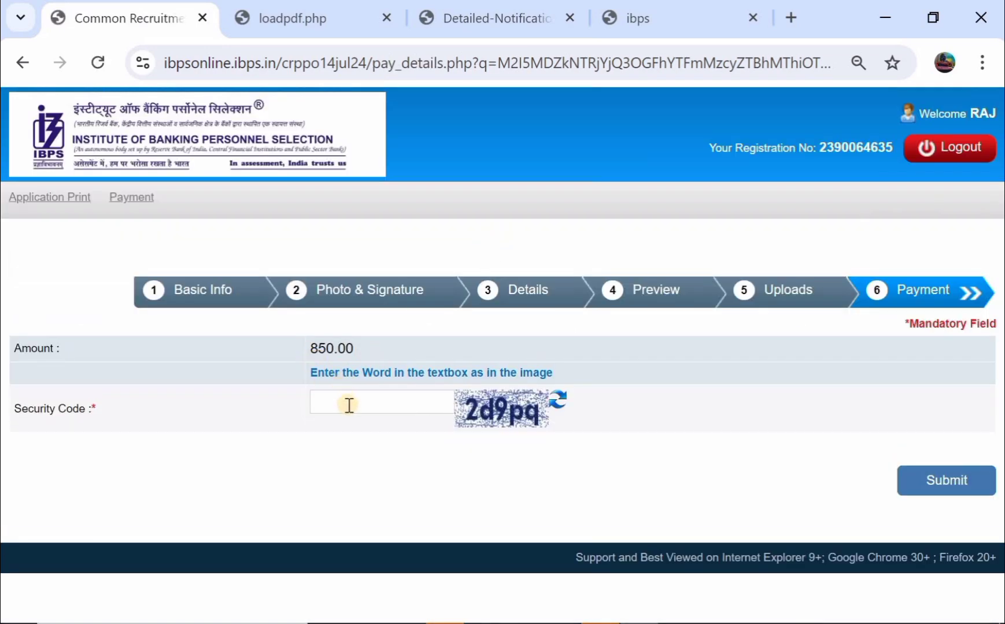
- Enter the payment security code, submit, and agree to proceed with the 850.00 payment
left_click(349, 405)
left_click(932, 480)
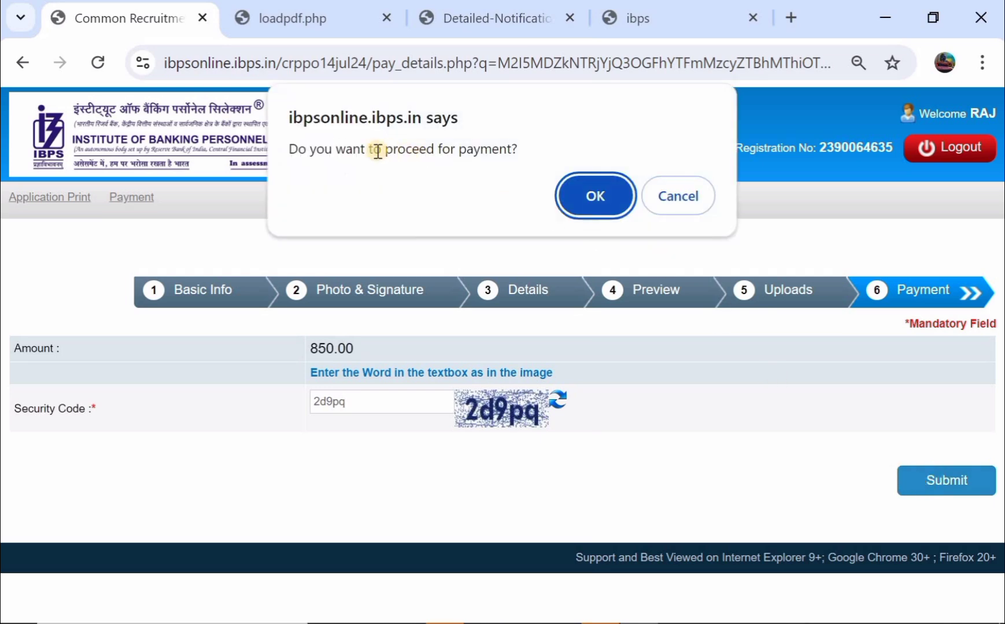
left_click(576, 201)
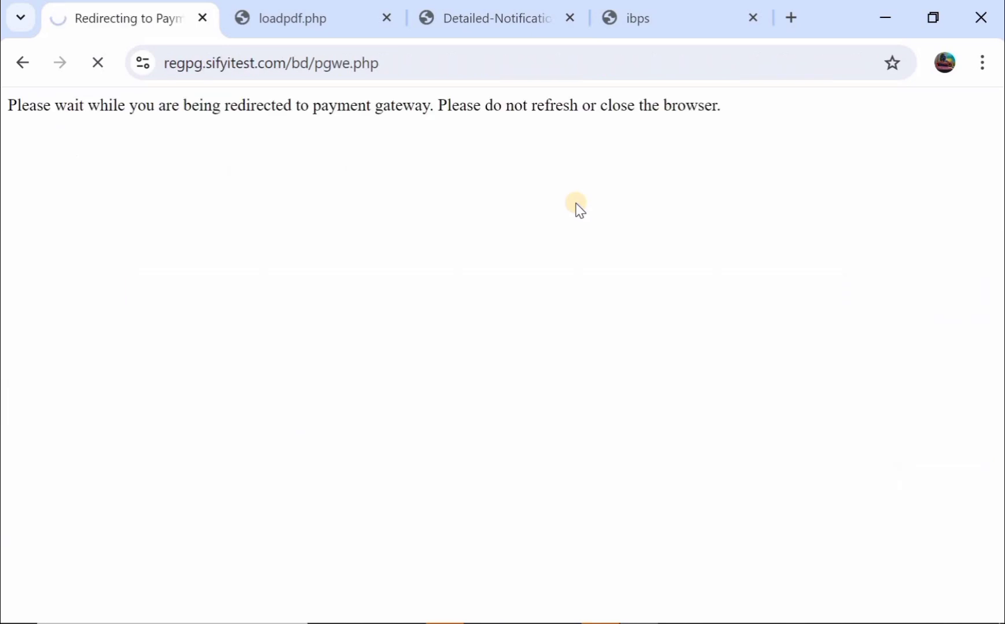
- Select Debit Card on BillDesk for the ₹850.00 fee and scroll to Make Payment
left_click(154, 310)
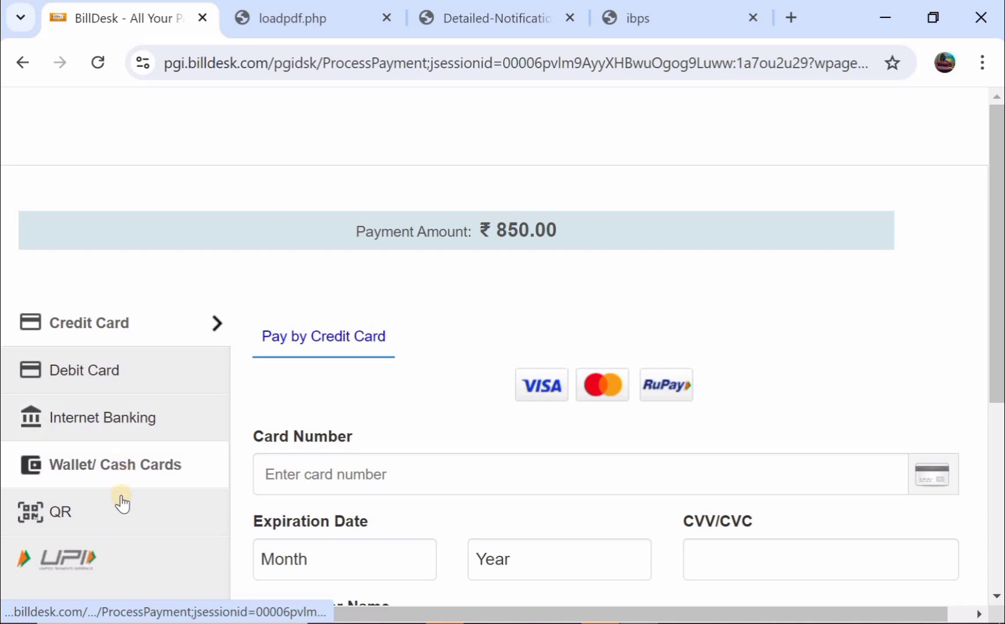
left_click(160, 381)
scroll(326, 376, "down", 2)
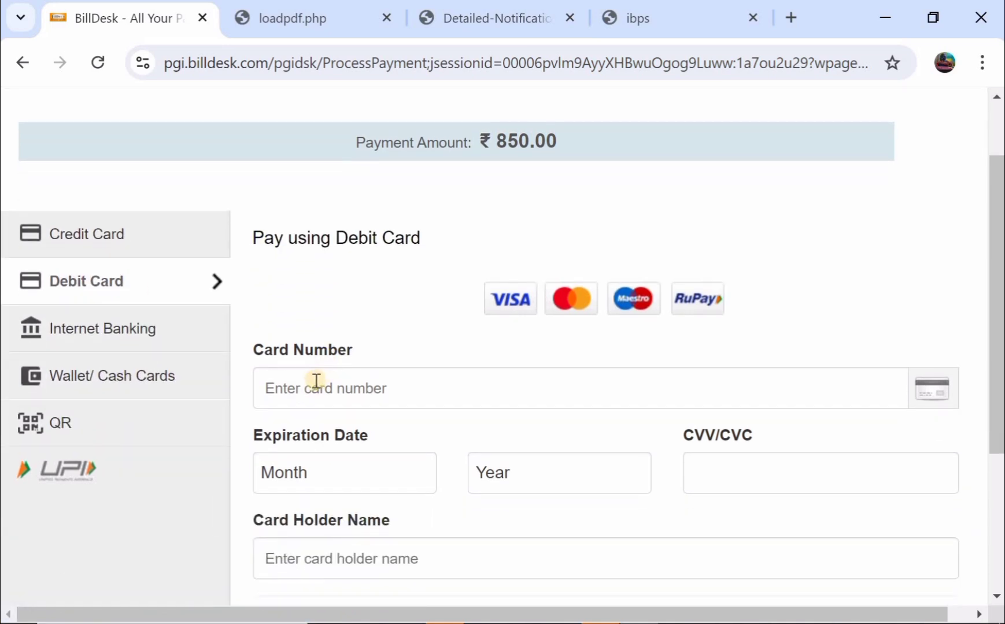
scroll(316, 382, "down", 1)
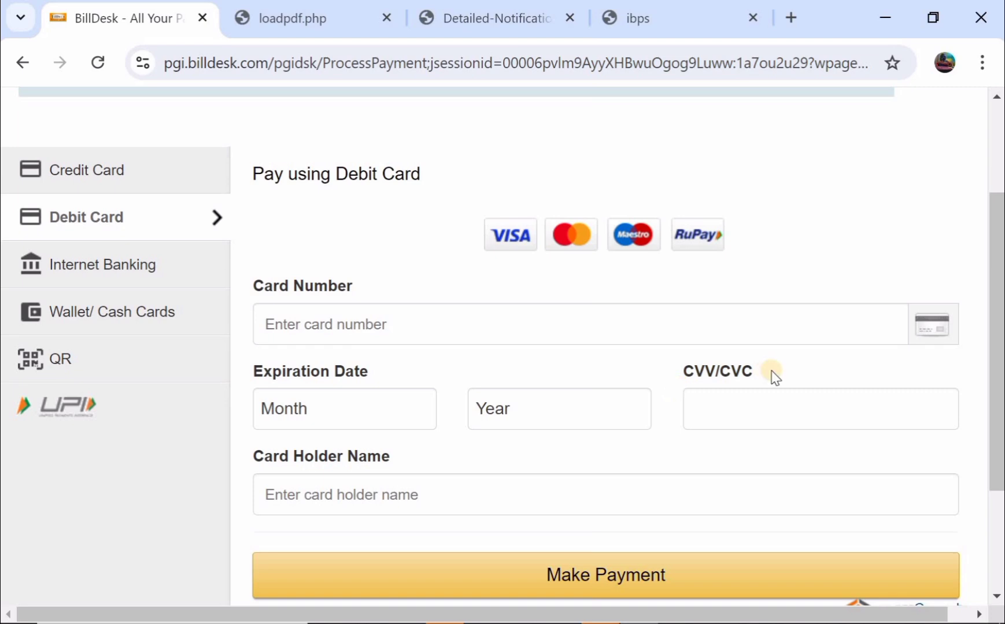
scroll(774, 378, "down", 1)
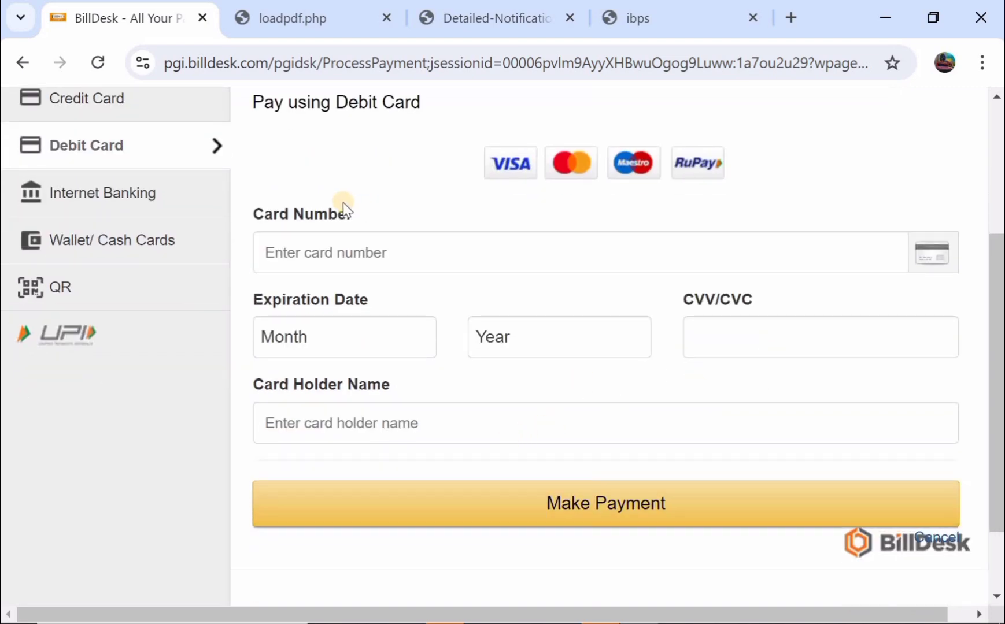
scroll(343, 202, "up", 1)
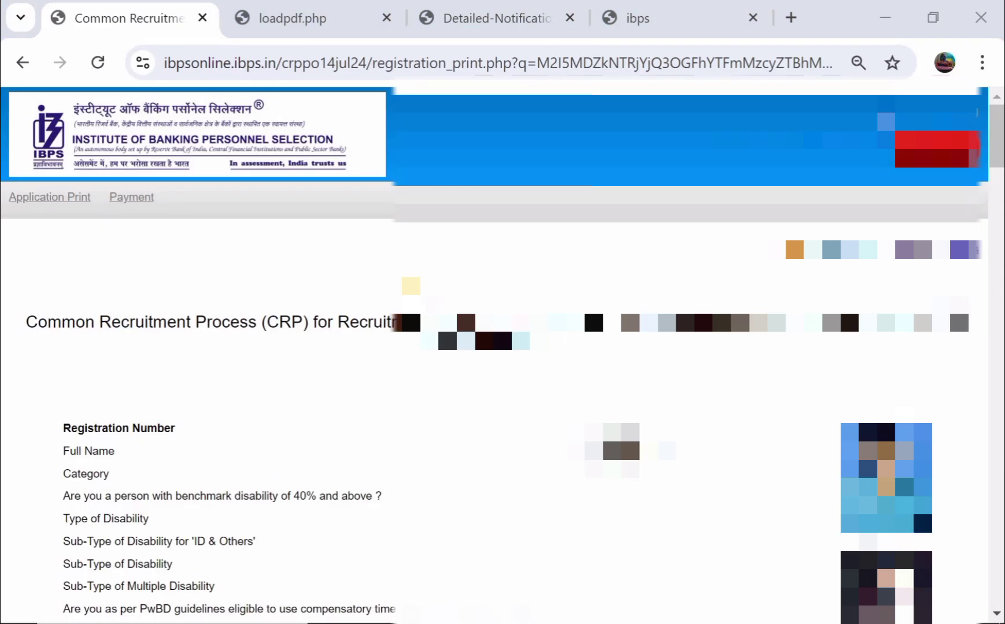
- Look through the submitted CRP Application Print, then switch to the ibps.in website tab
scroll(503, 355, "down", 1)
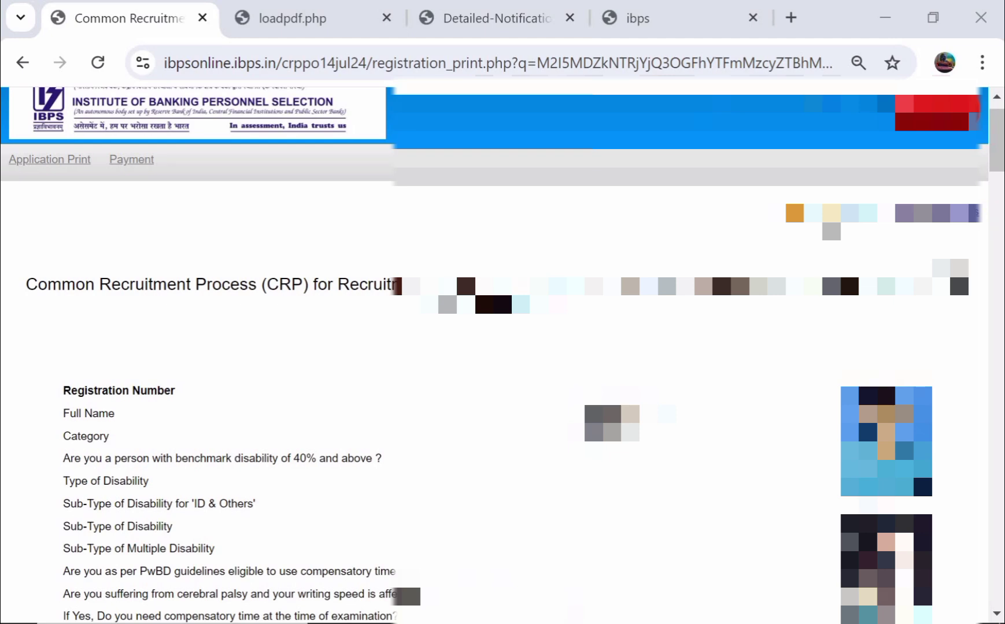
scroll(502, 355, "down", 2)
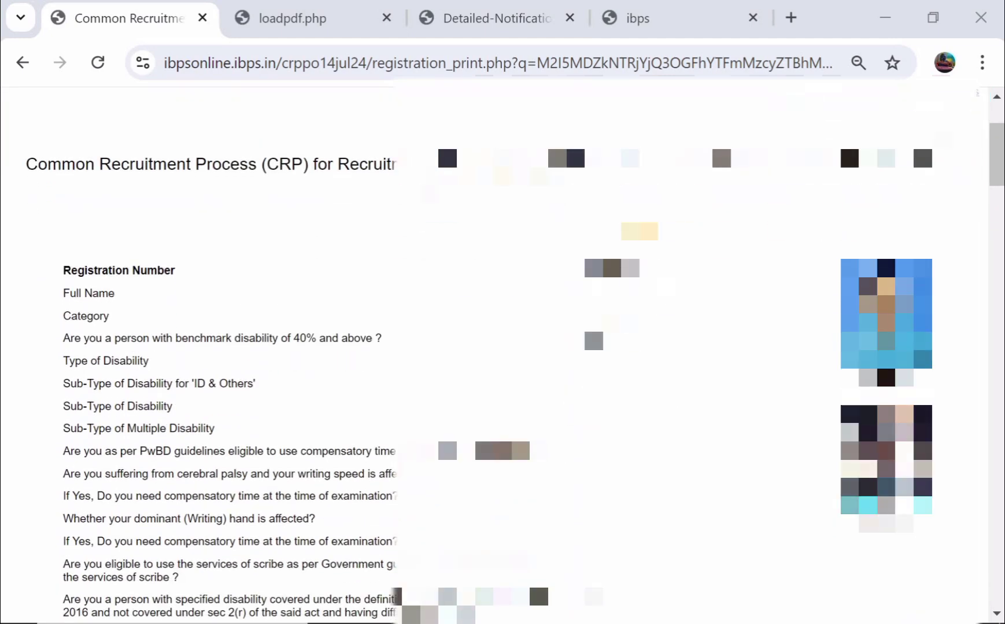
scroll(502, 356, "down", 7)
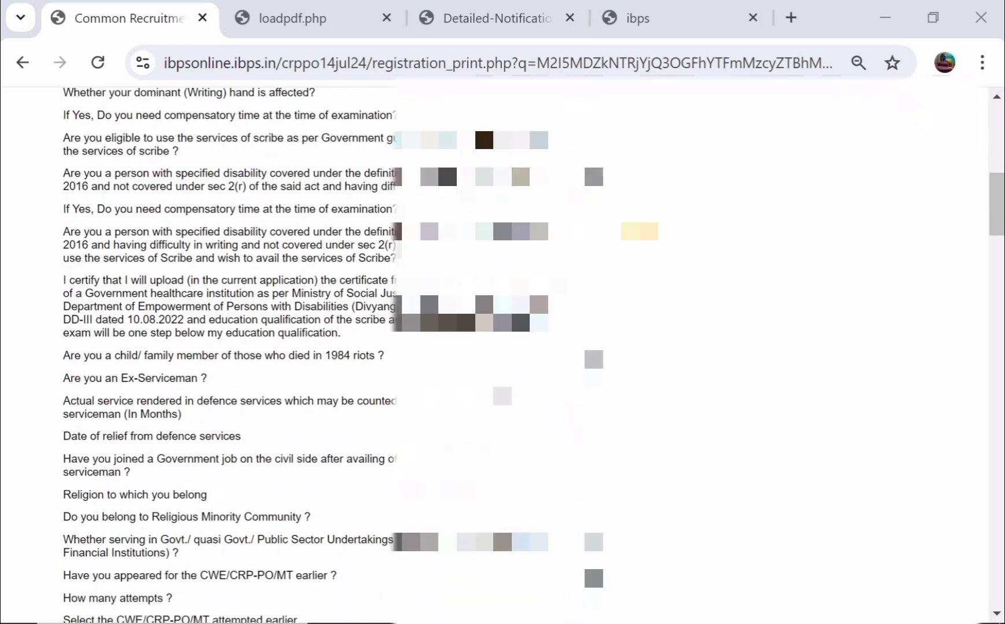
scroll(503, 356, "down", 4)
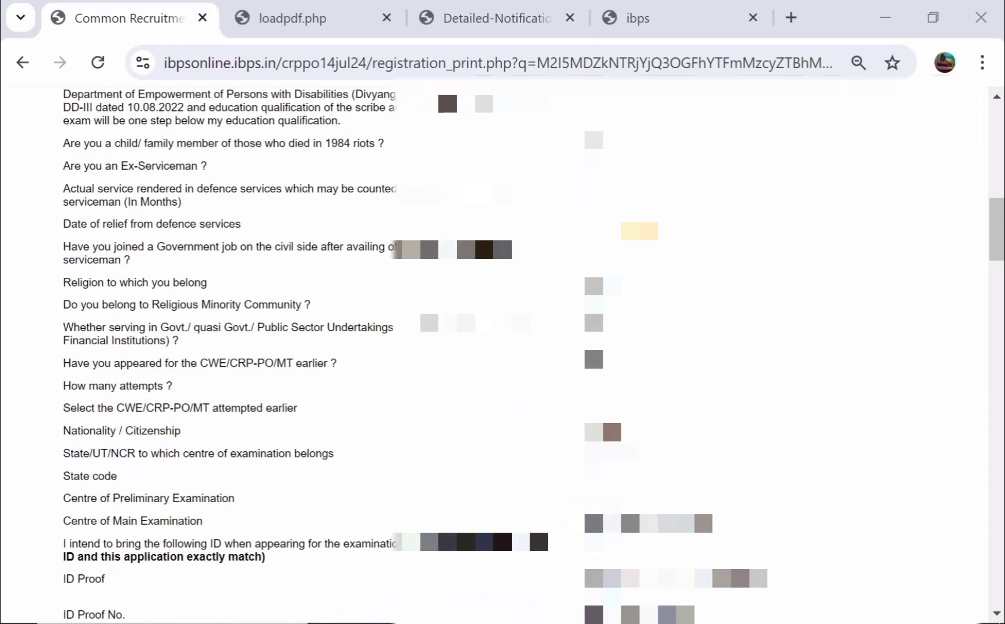
scroll(503, 355, "down", 2)
scroll(502, 355, "up", 1)
scroll(503, 355, "down", 1)
scroll(502, 356, "up", 2)
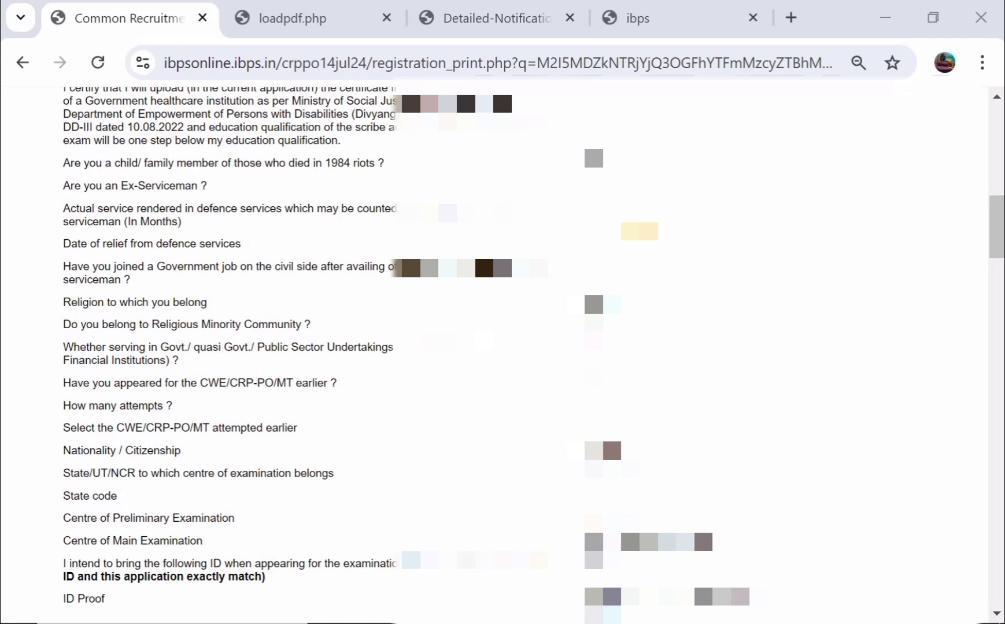
scroll(502, 356, "up", 1)
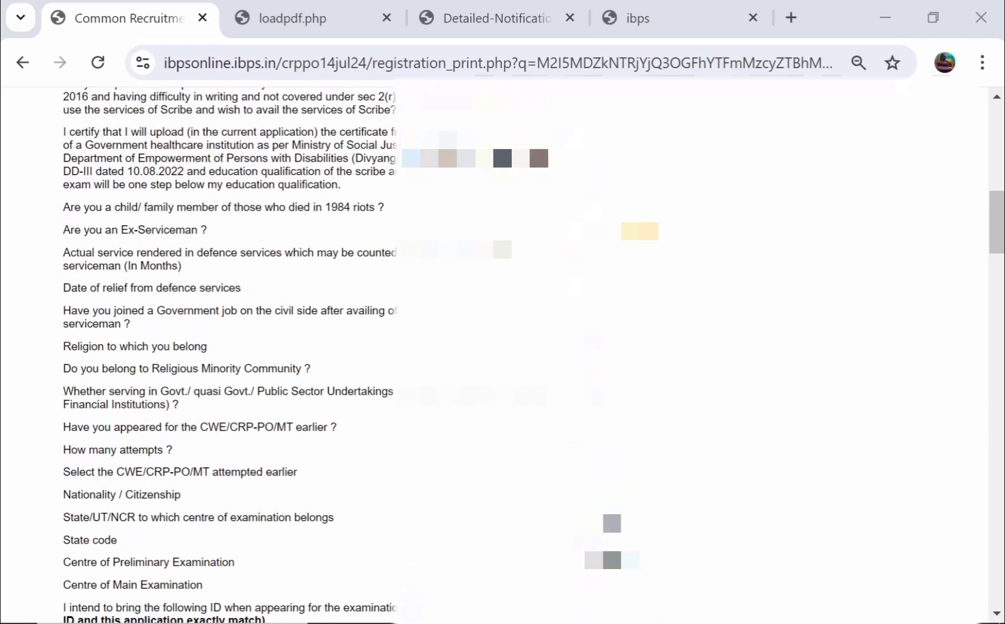
scroll(482, 417, "up", 3)
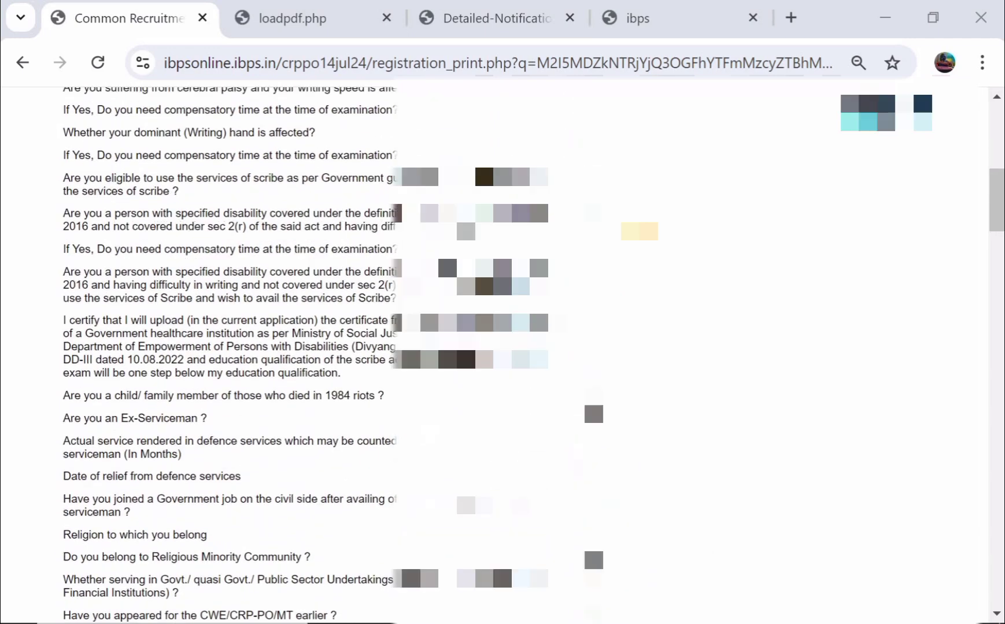
scroll(482, 417, "down", 2)
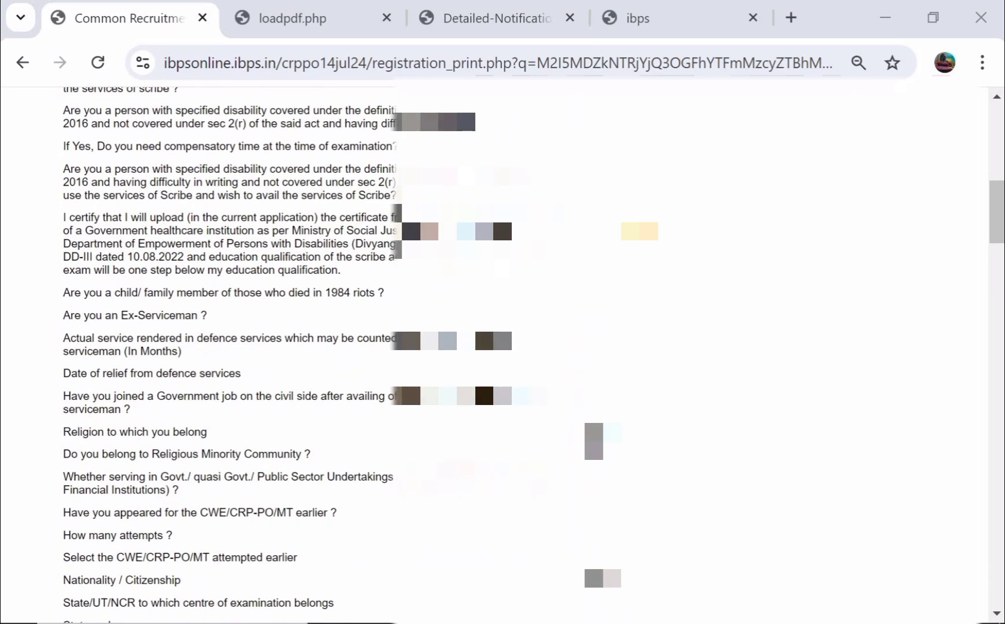
scroll(342, 356, "down", 1)
scroll(604, 441, "down", 8)
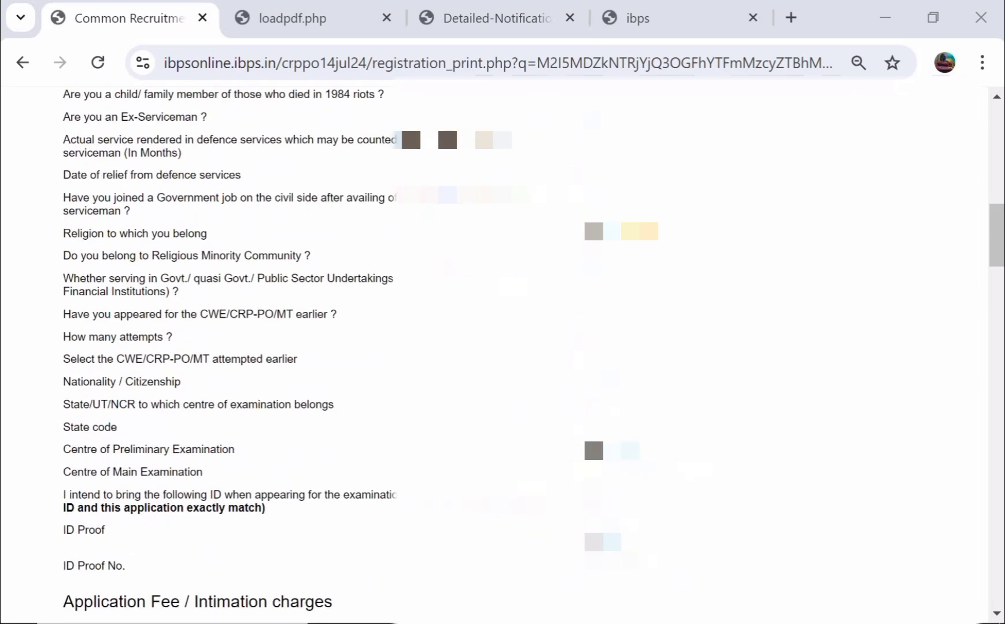
scroll(605, 441, "down", 5)
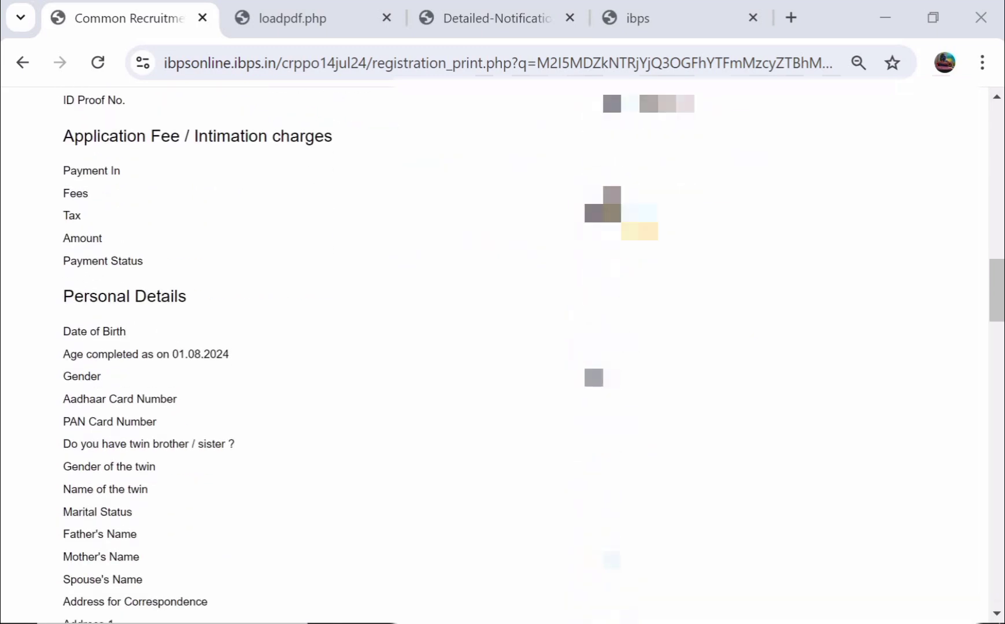
scroll(605, 441, "up", 4)
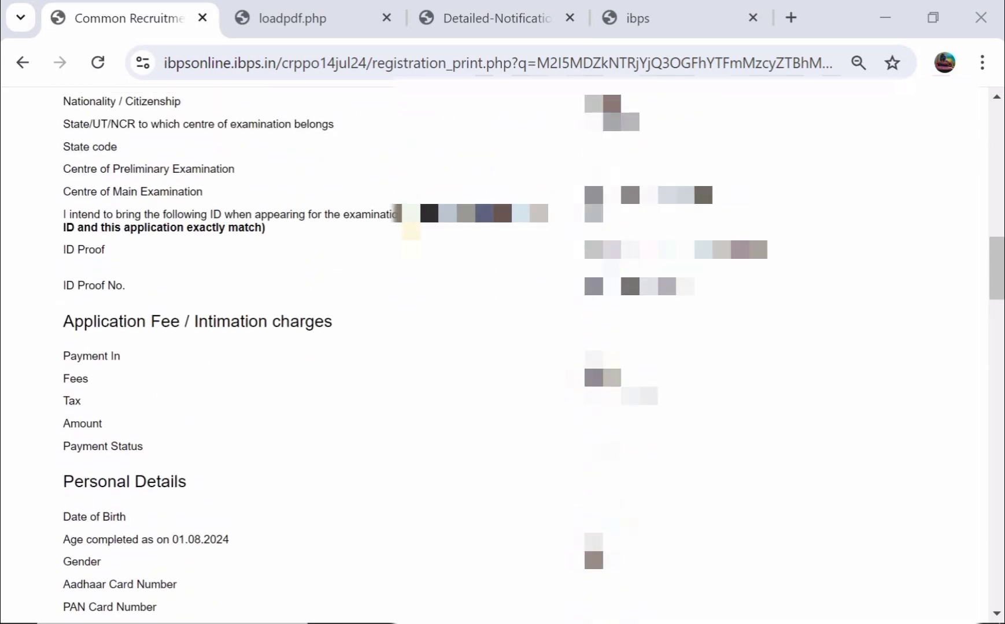
scroll(605, 277, "down", 1)
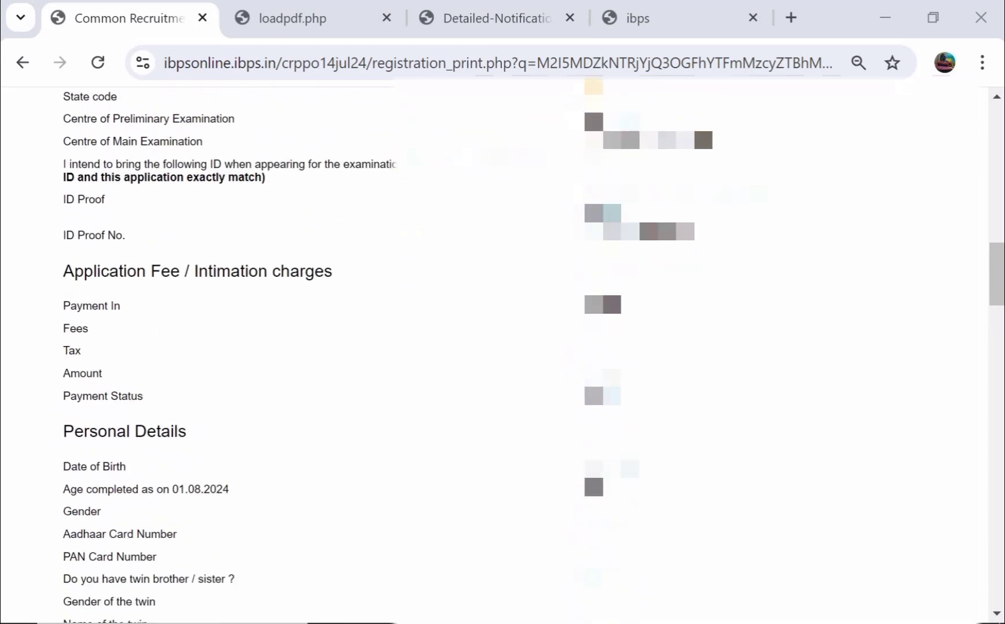
left_click(647, 28)
scroll(407, 245, "down", 2)
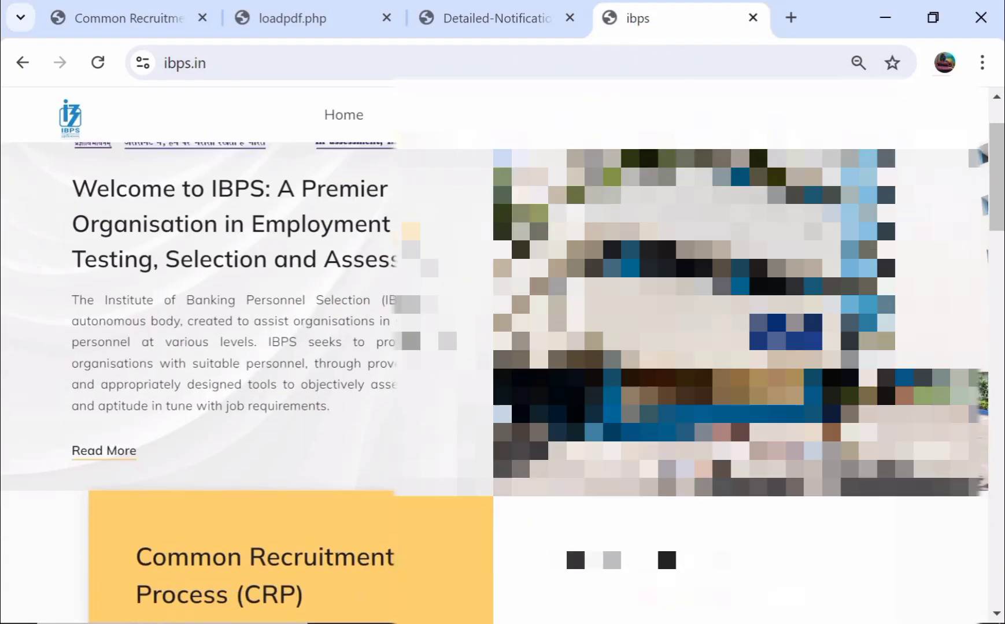